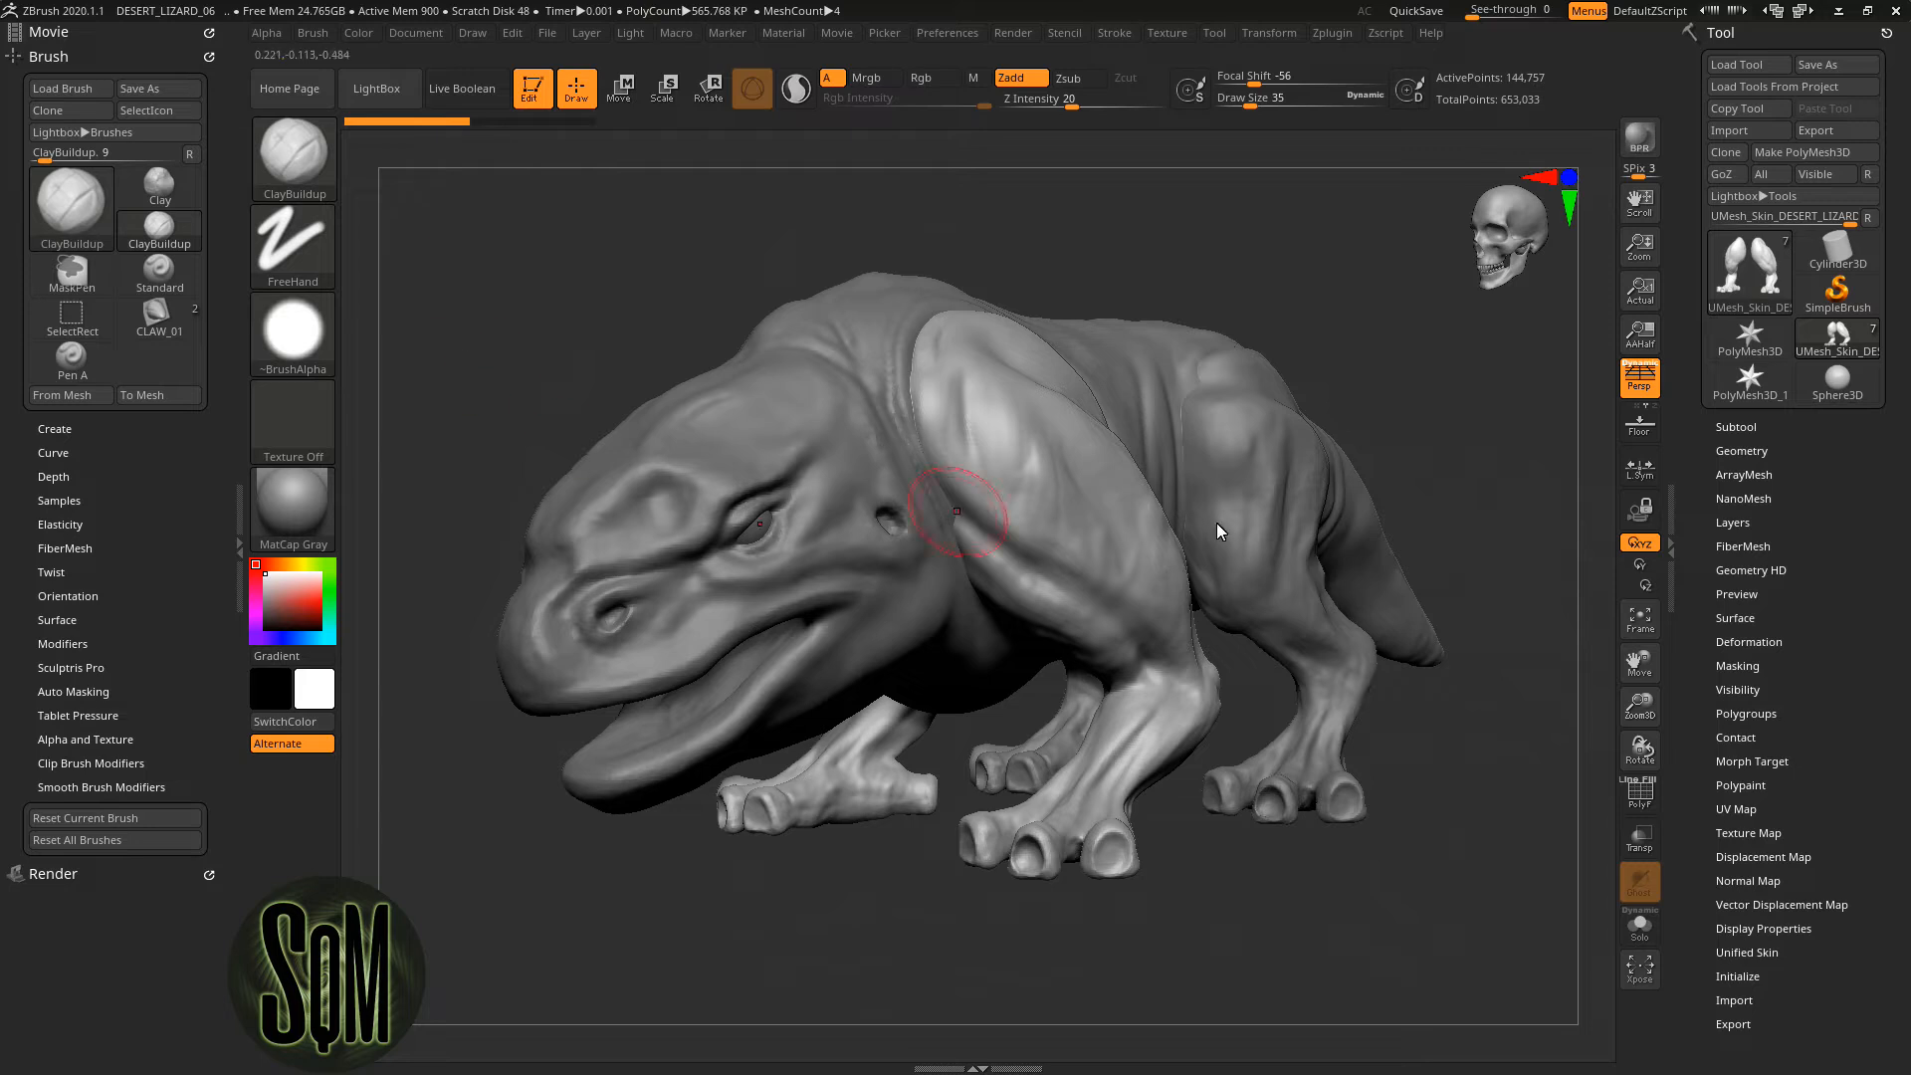
Try out the longer, ridged claw shape of the CLAW_01 brush on the lizard's front toes
key("b")
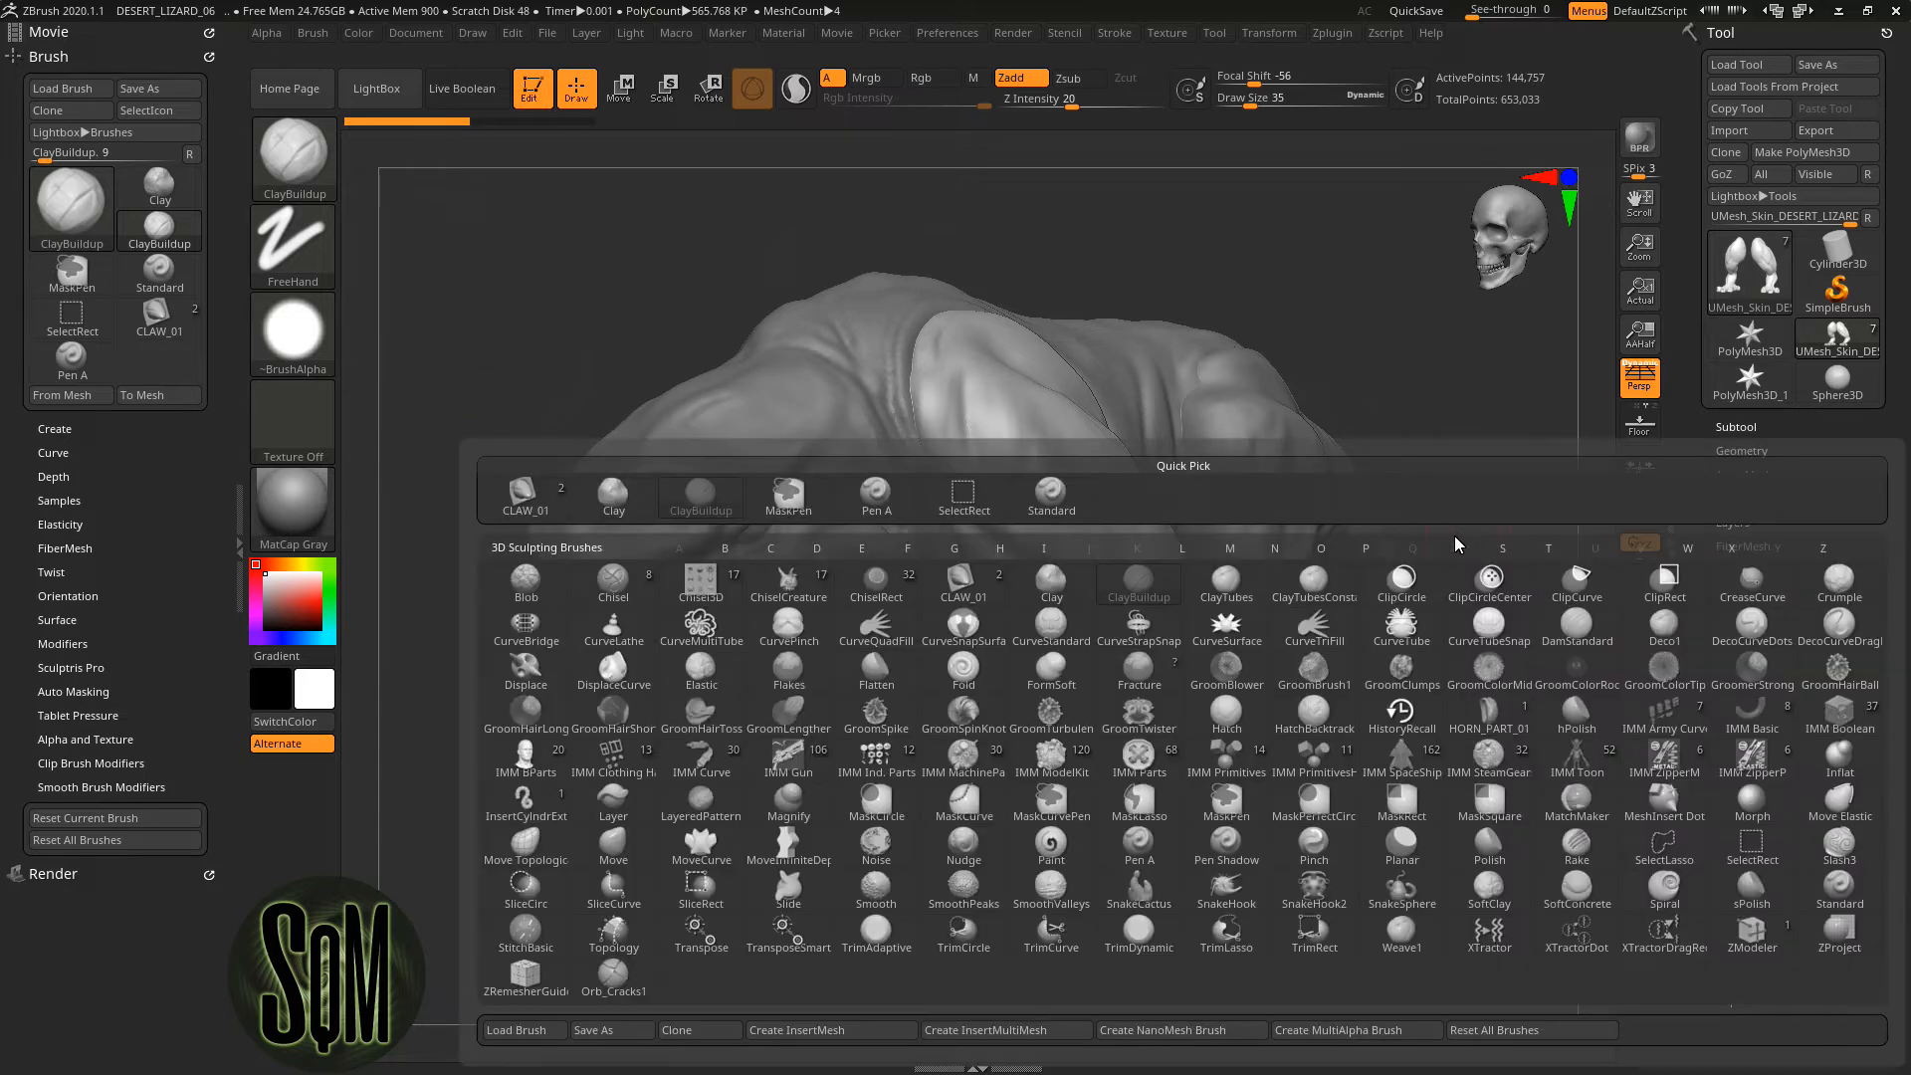
left_click(967, 593)
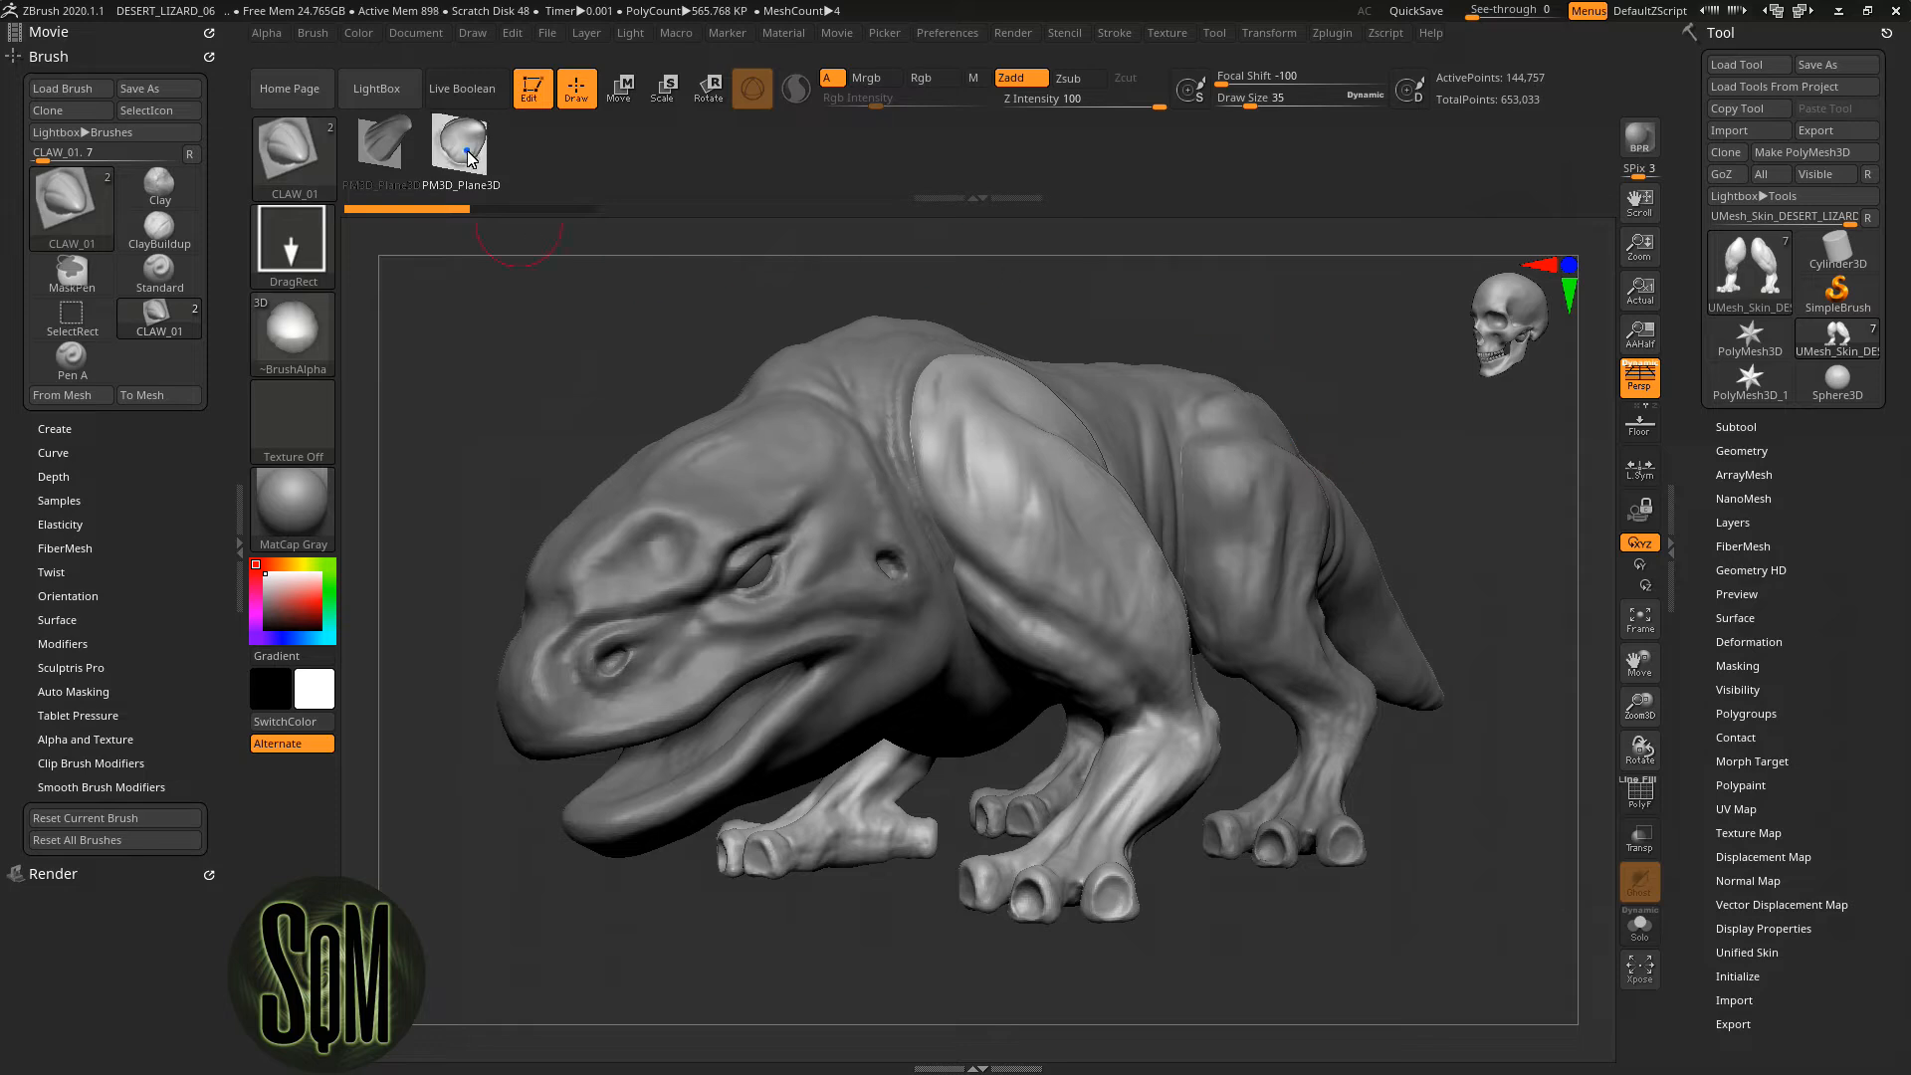
left_click(404, 149)
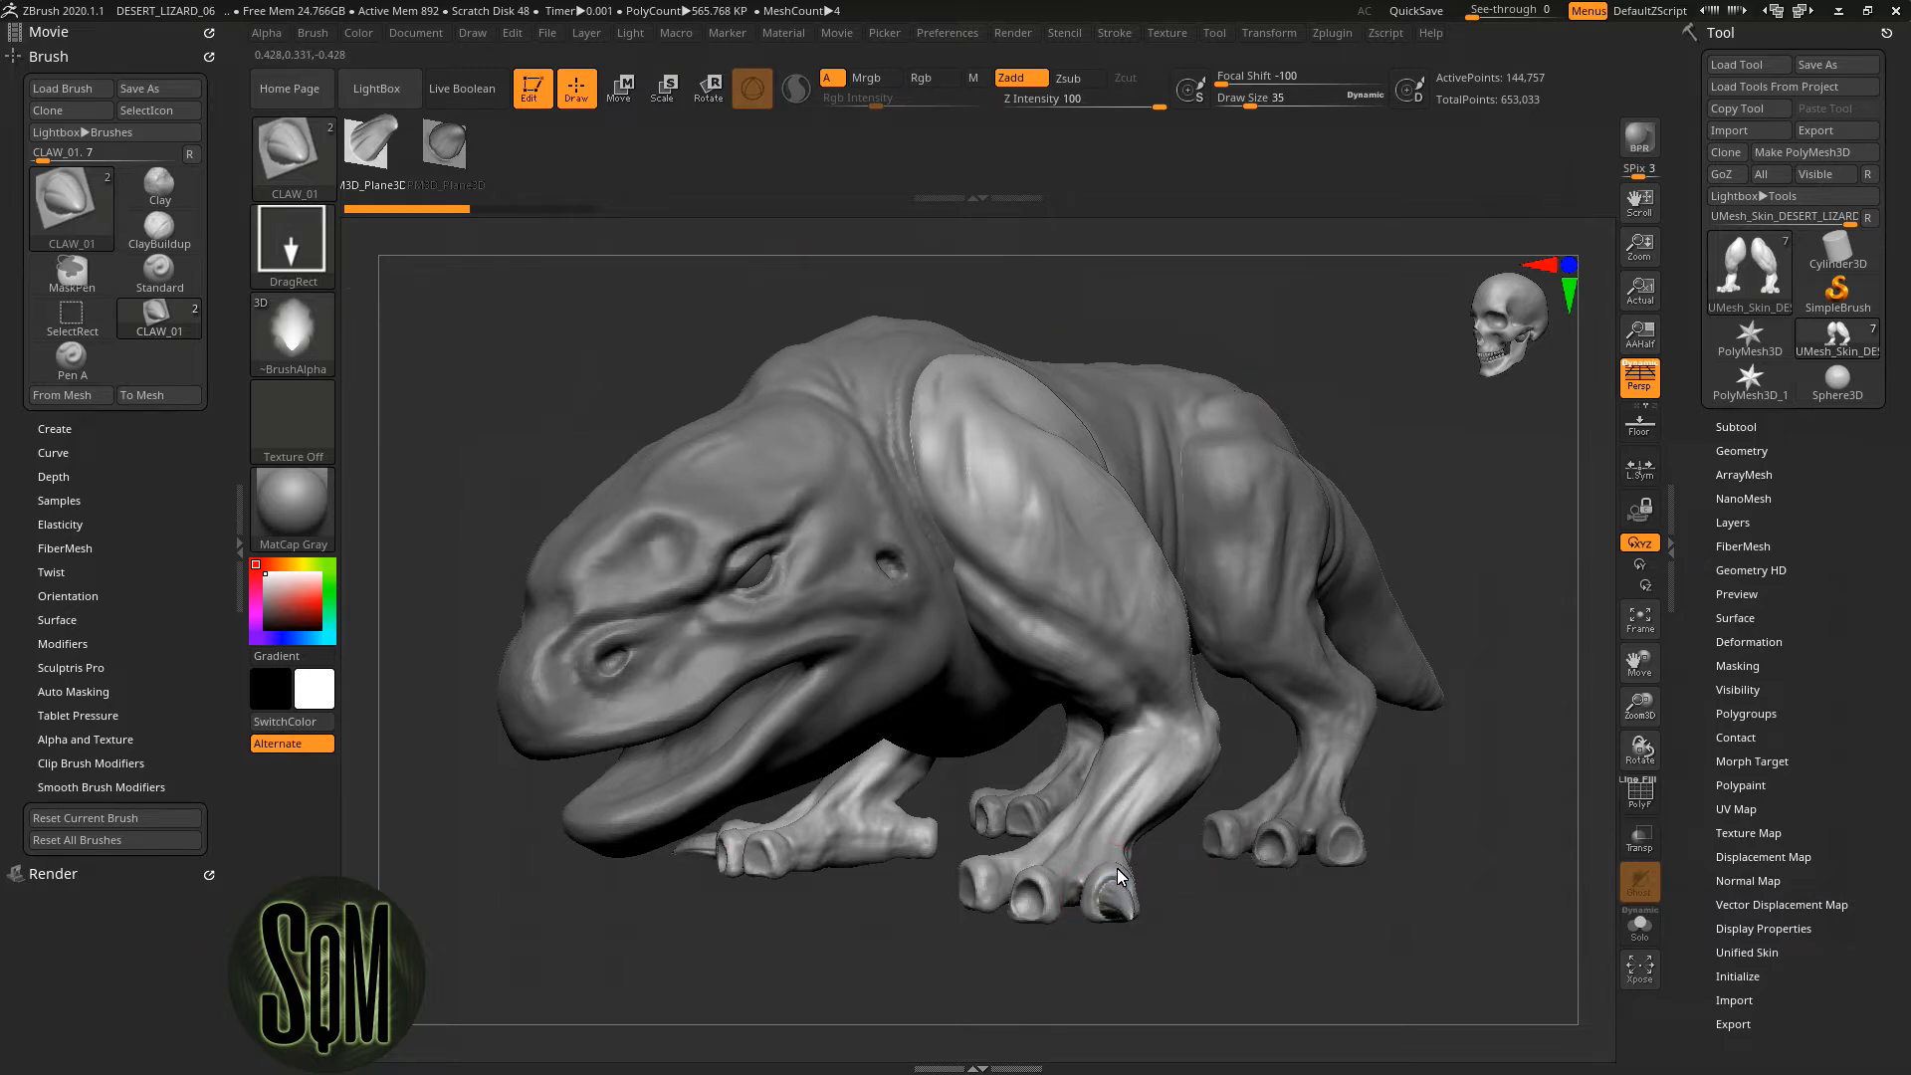
mouse_move(1448, 893)
left_mouse_down()
mouse_move(1366, 898)
mouse_move(1491, 899)
mouse_move(1032, 906)
left_mouse_up()
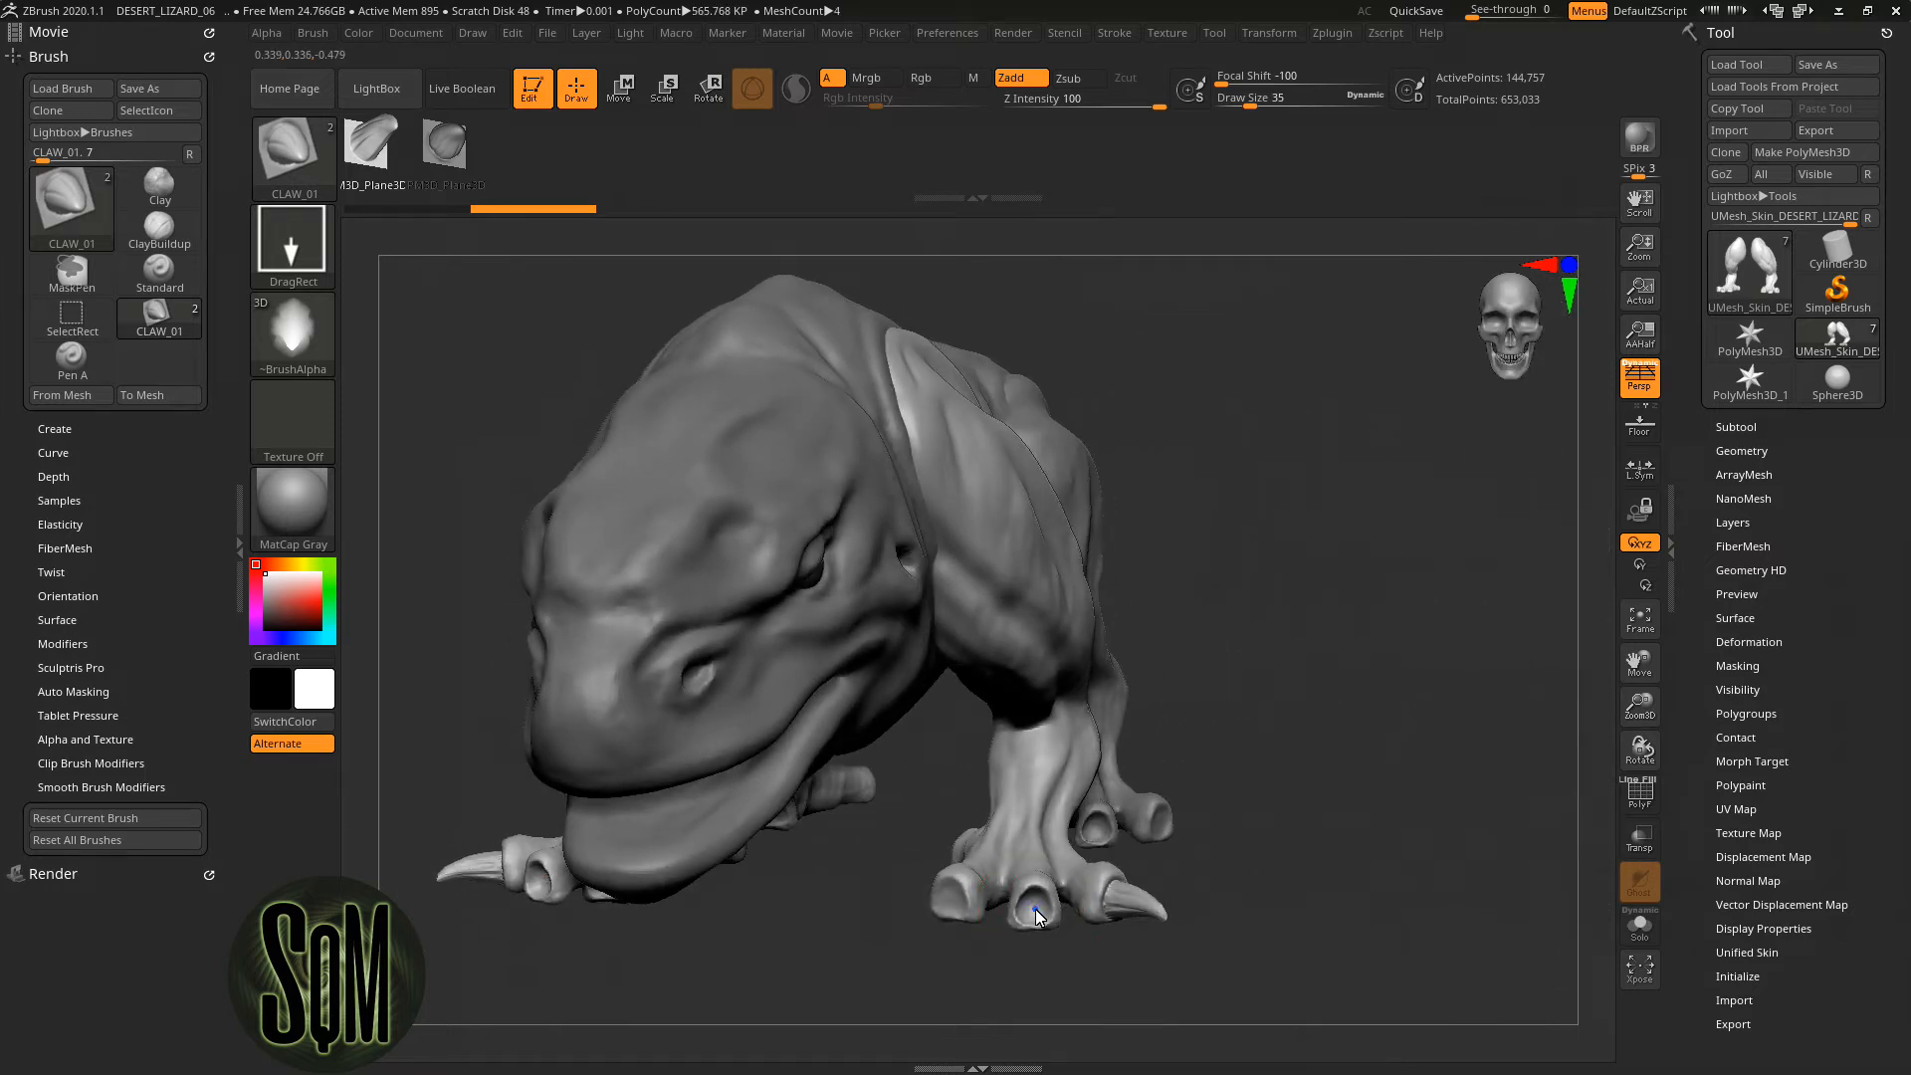
mouse_move(1400, 793)
left_mouse_down()
mouse_move(1328, 790)
mouse_move(1389, 791)
left_mouse_up()
left_click_drag(952, 898, 958, 868)
left_click_drag(1304, 814, 1421, 850)
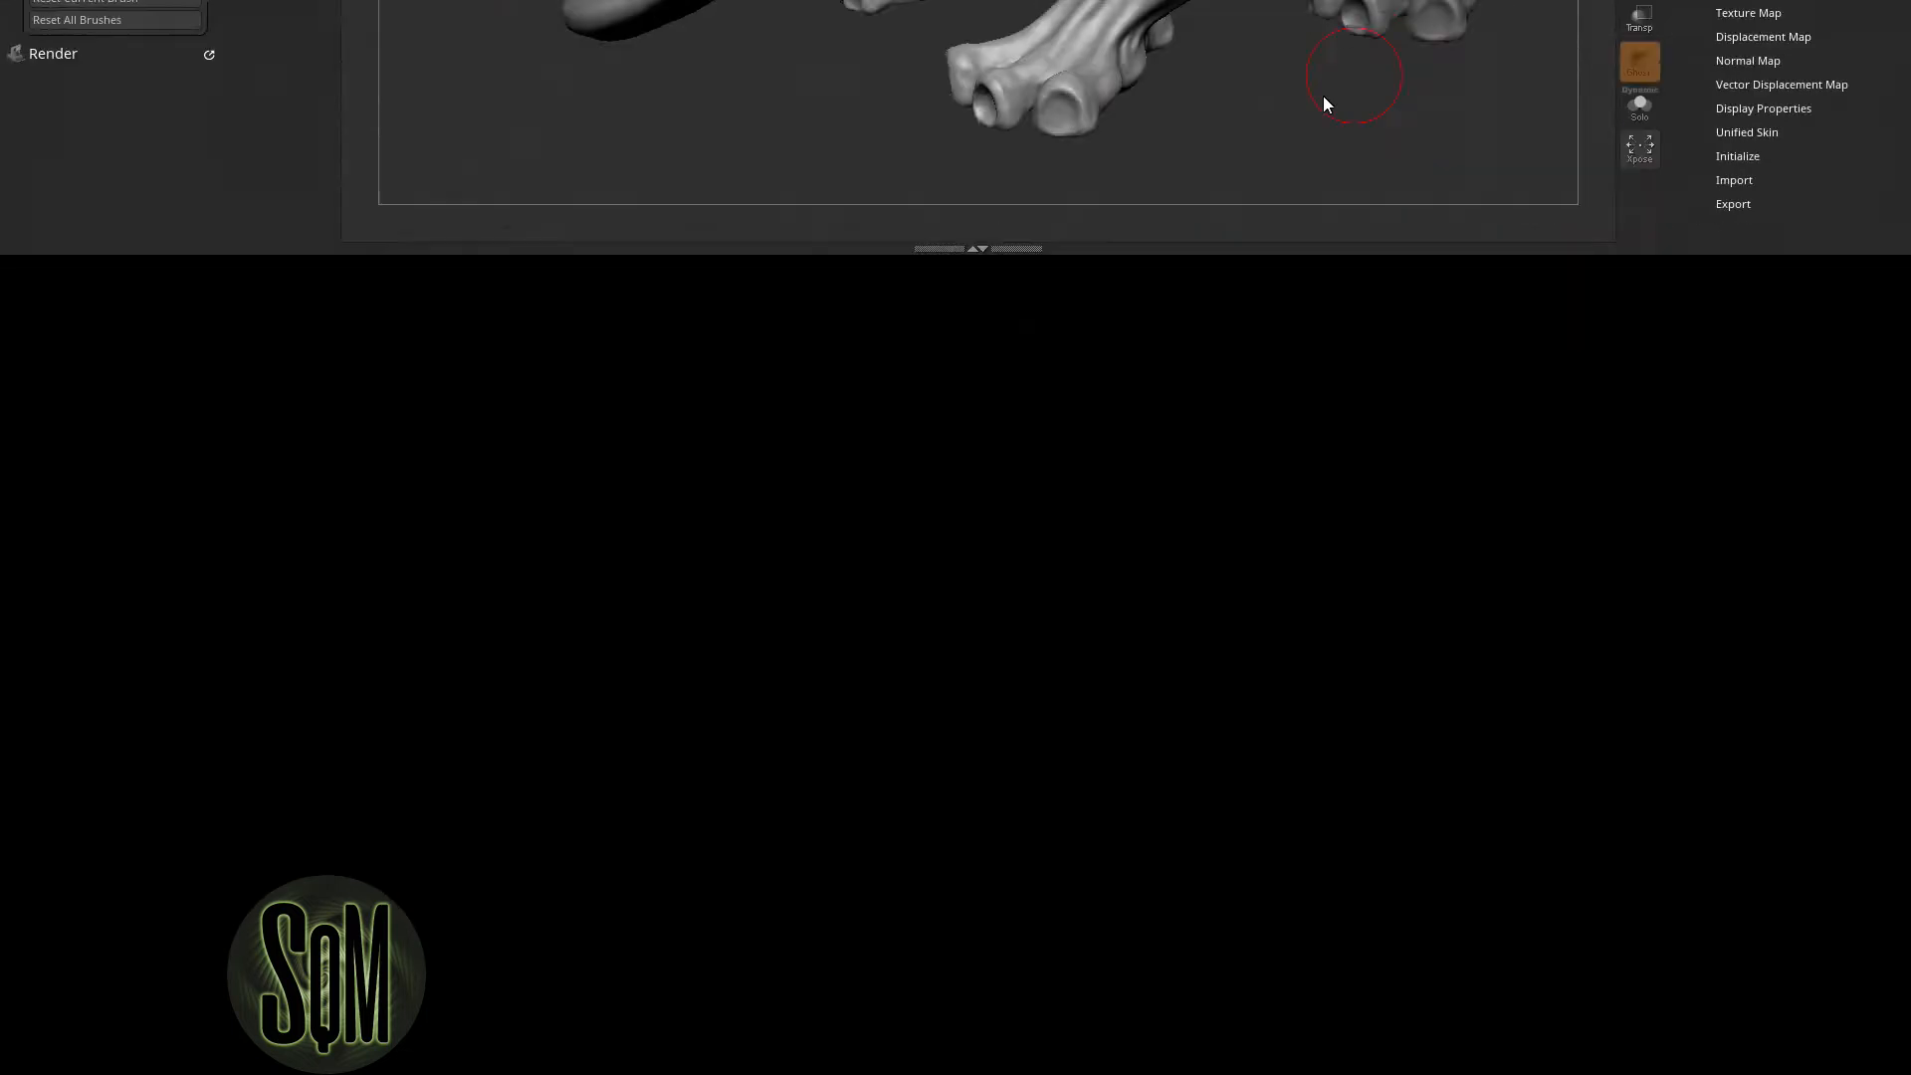
Examine the two sculpted claw subtools PM3D_Plane3D1_1 and PM3D_Plane3D1 from the front and side
mouse_move(1330, 461)
left_mouse_down()
mouse_move(1254, 464)
mouse_move(1334, 454)
left_mouse_up()
left_click_drag(1454, 297, 1509, 270)
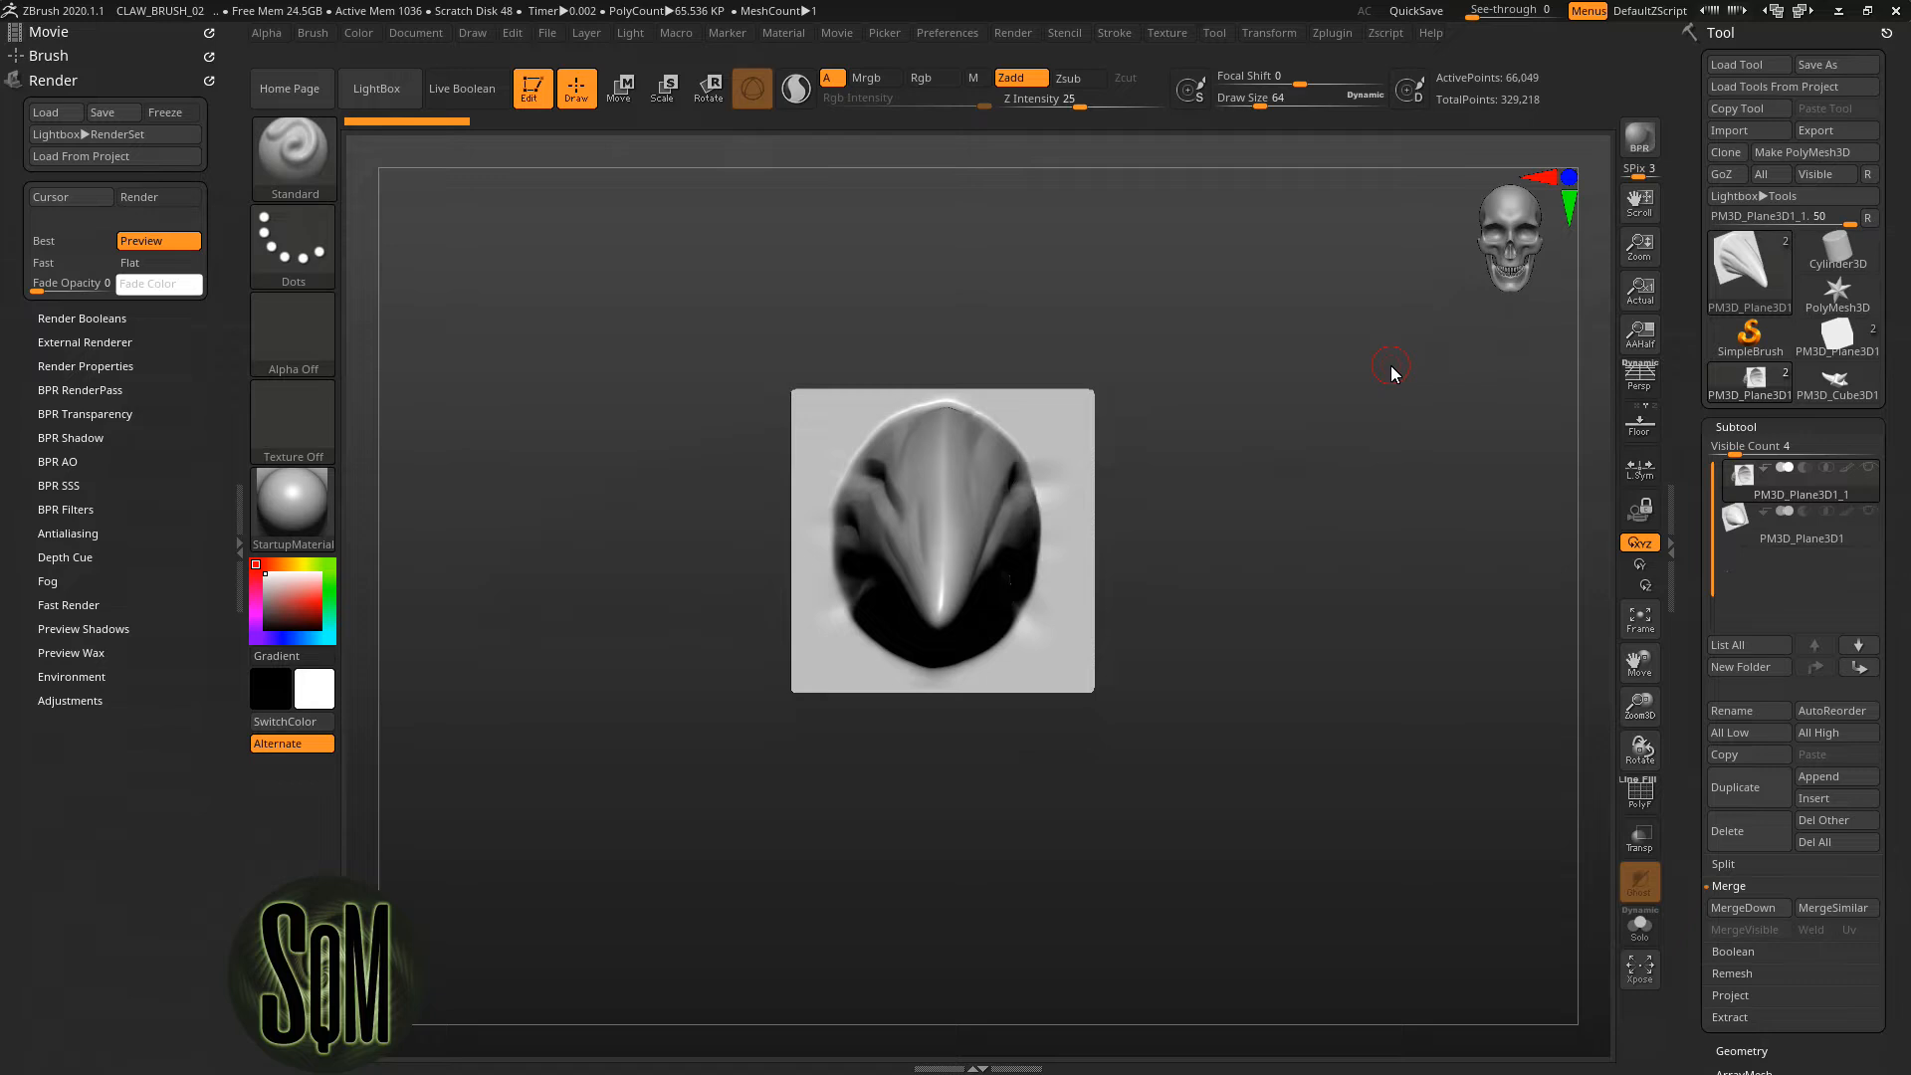
left_click_drag(1320, 376, 1386, 373)
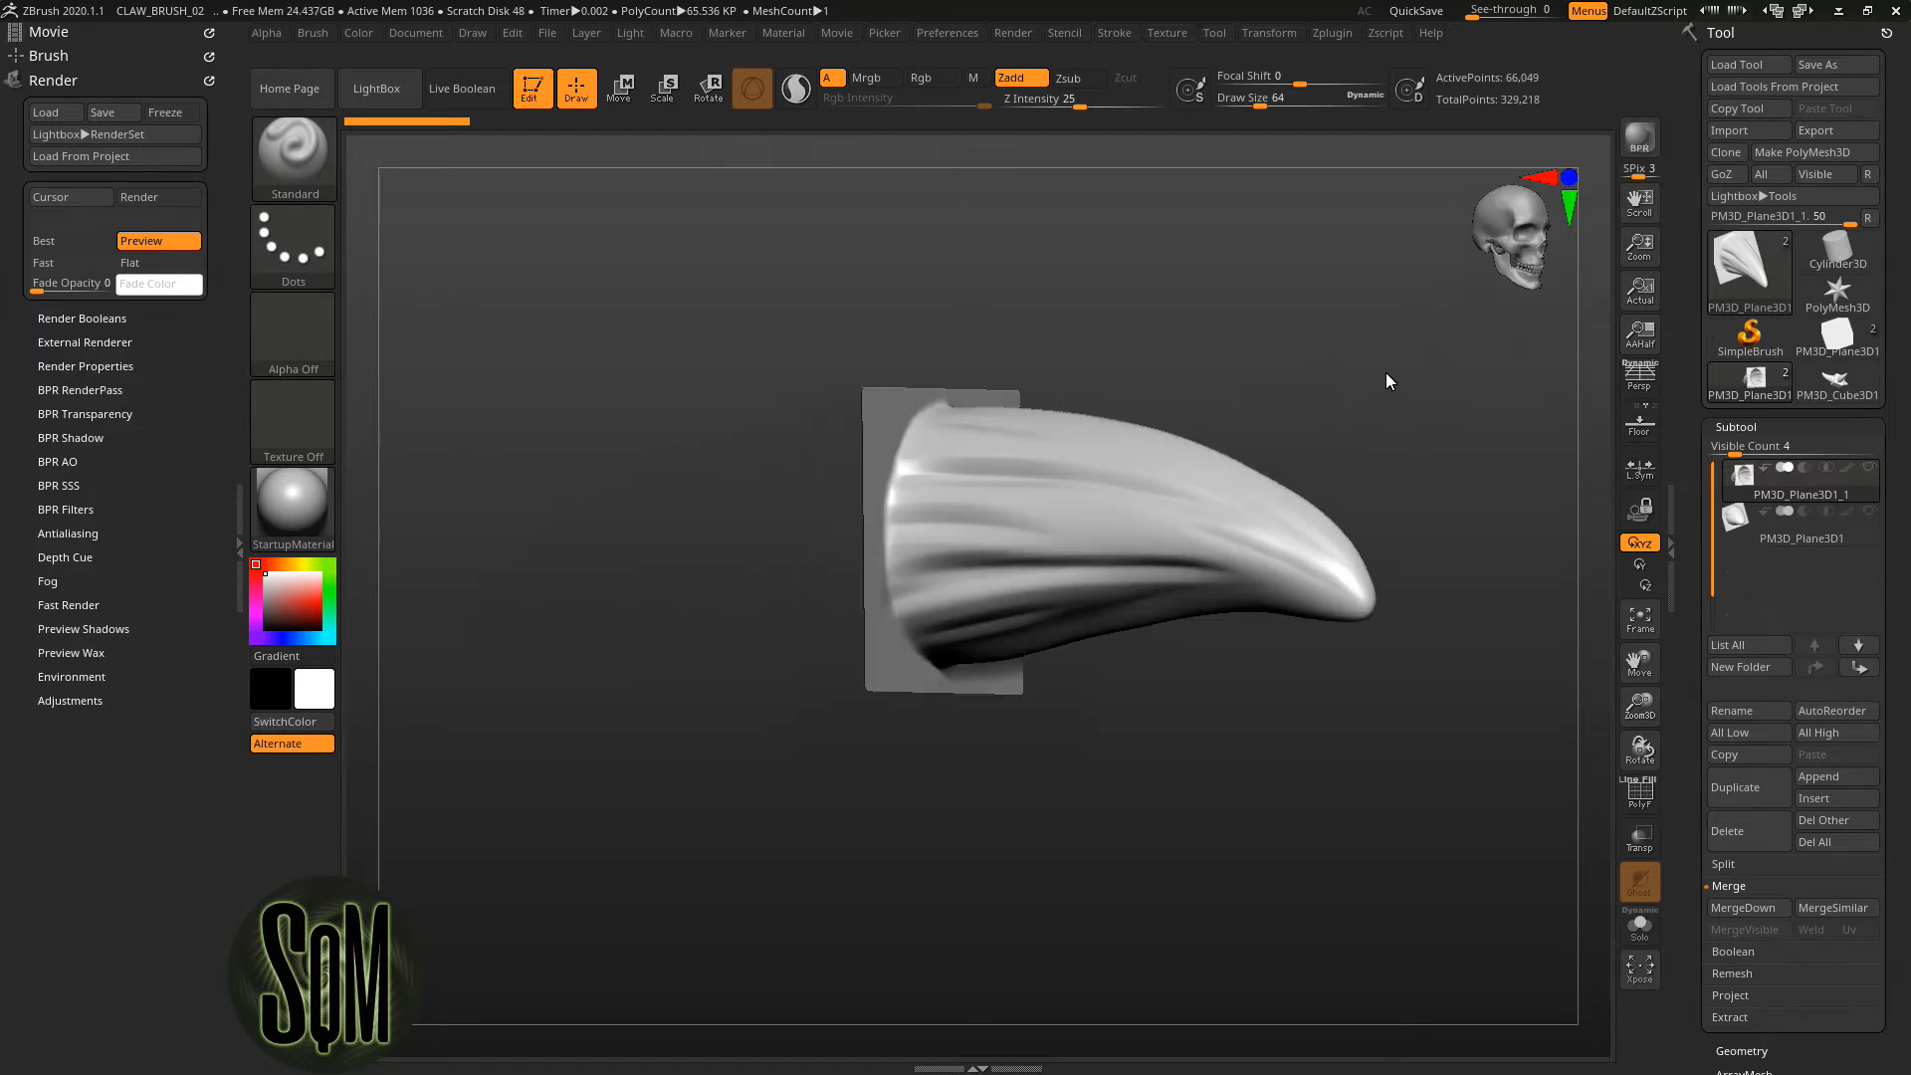
left_click(1844, 528)
left_click_drag(1294, 538, 1650, 538)
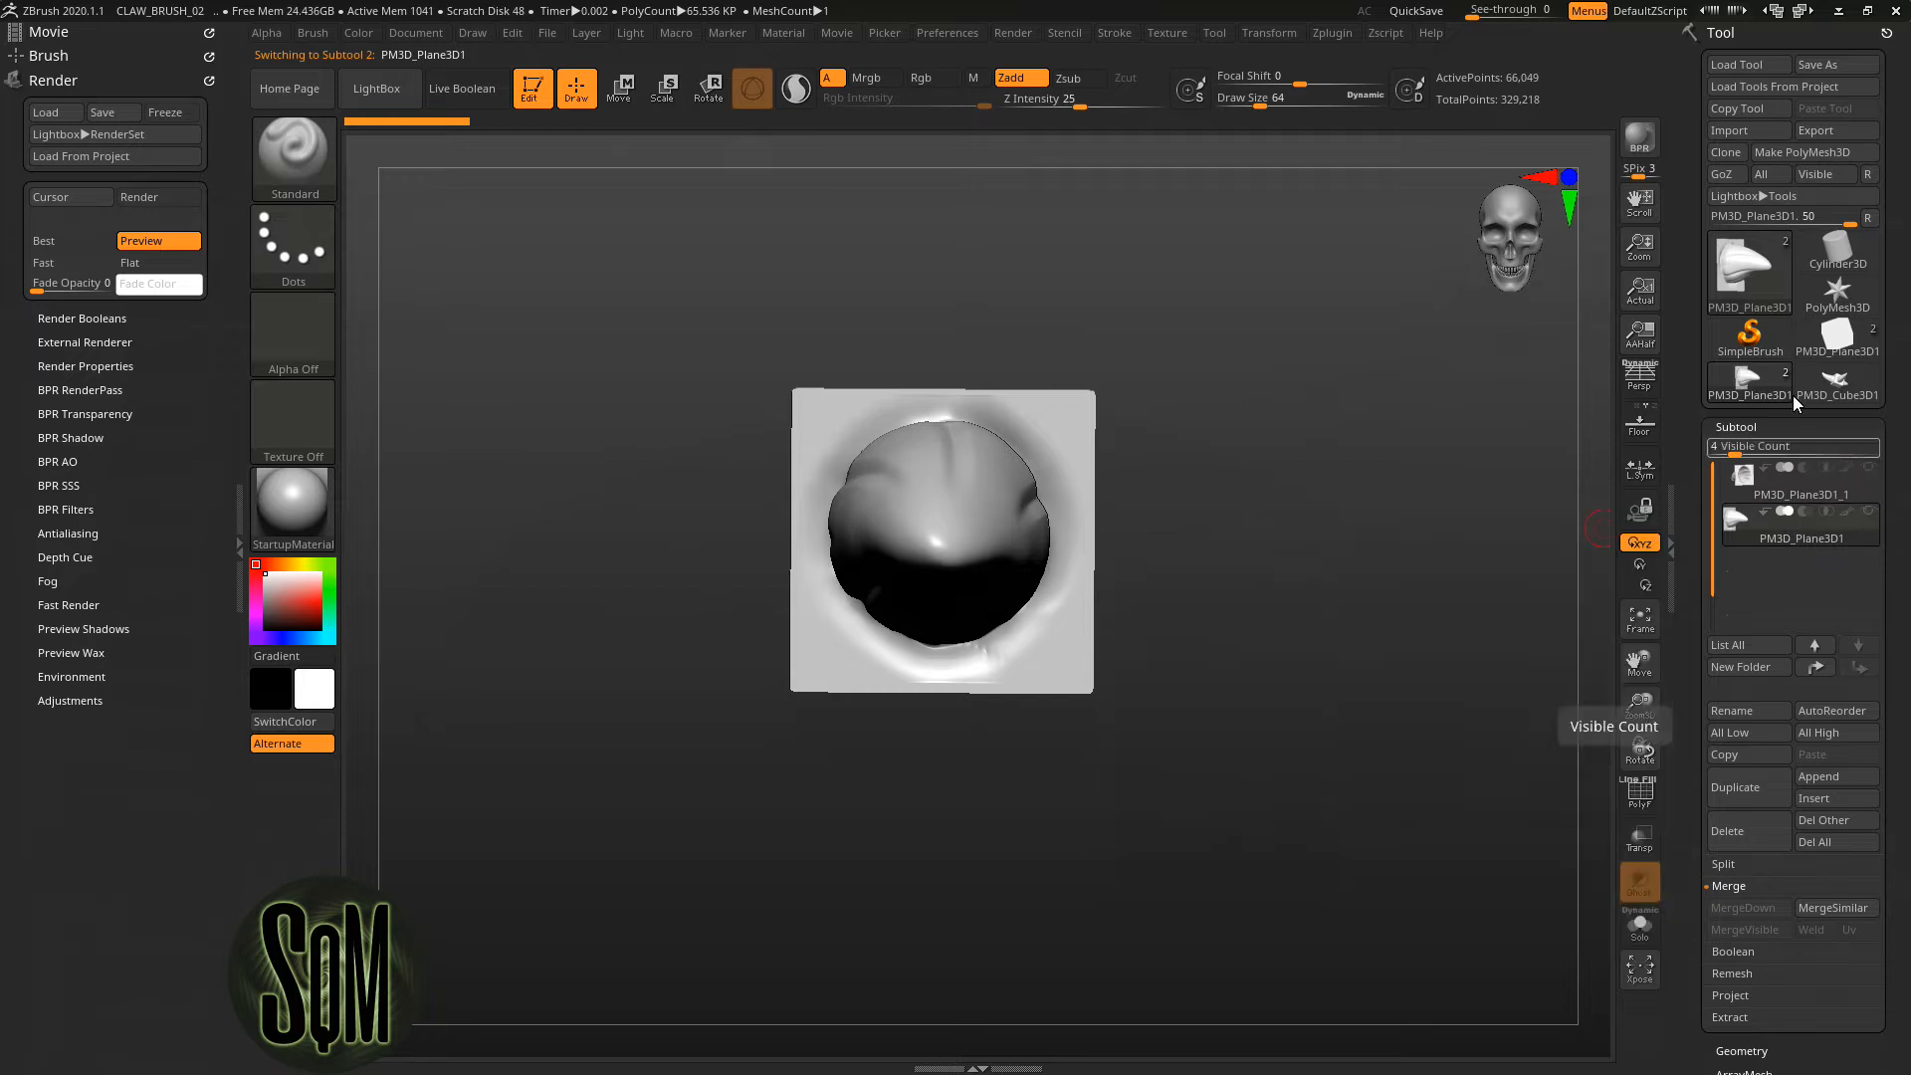
Examine the blank plane tool, the claw tool and the PM3D_Cube3D1 tool with claws on its faces from several angles
mouse_move(1757, 394)
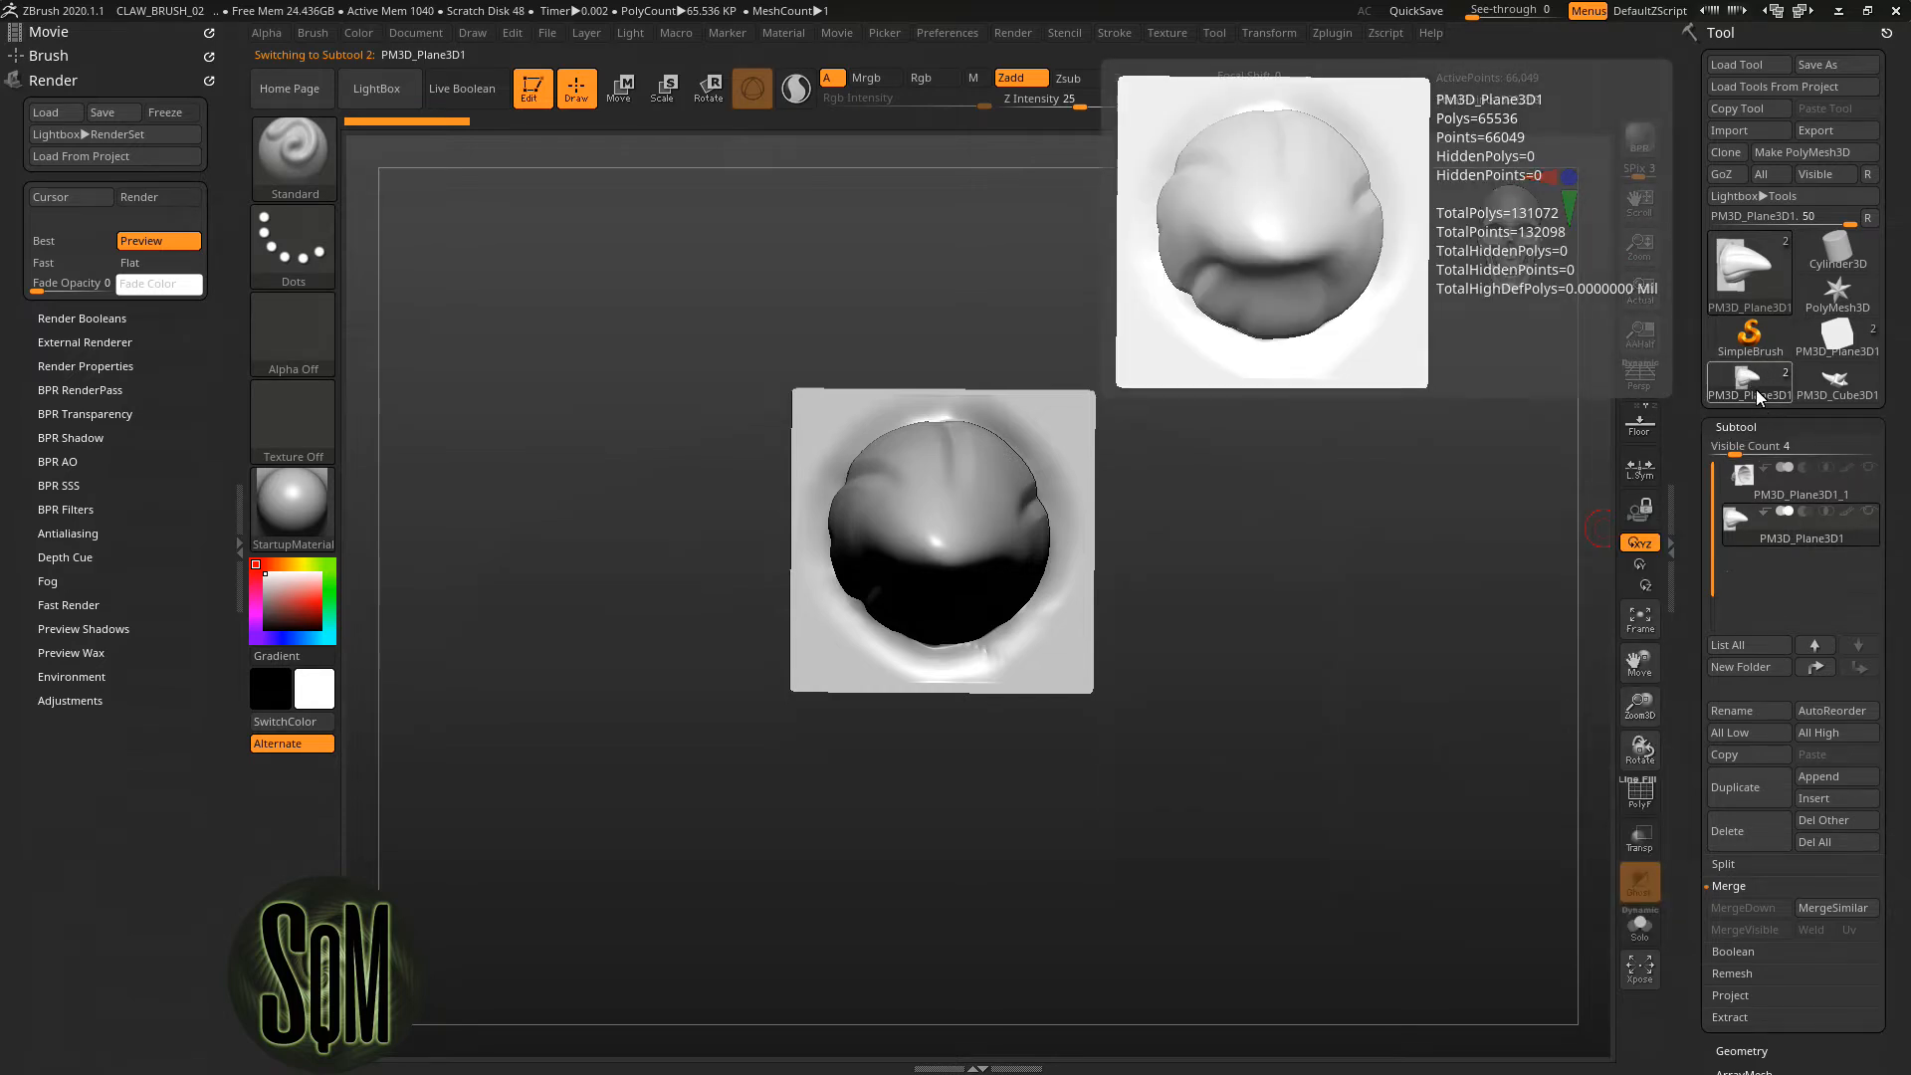
left_click(1838, 339)
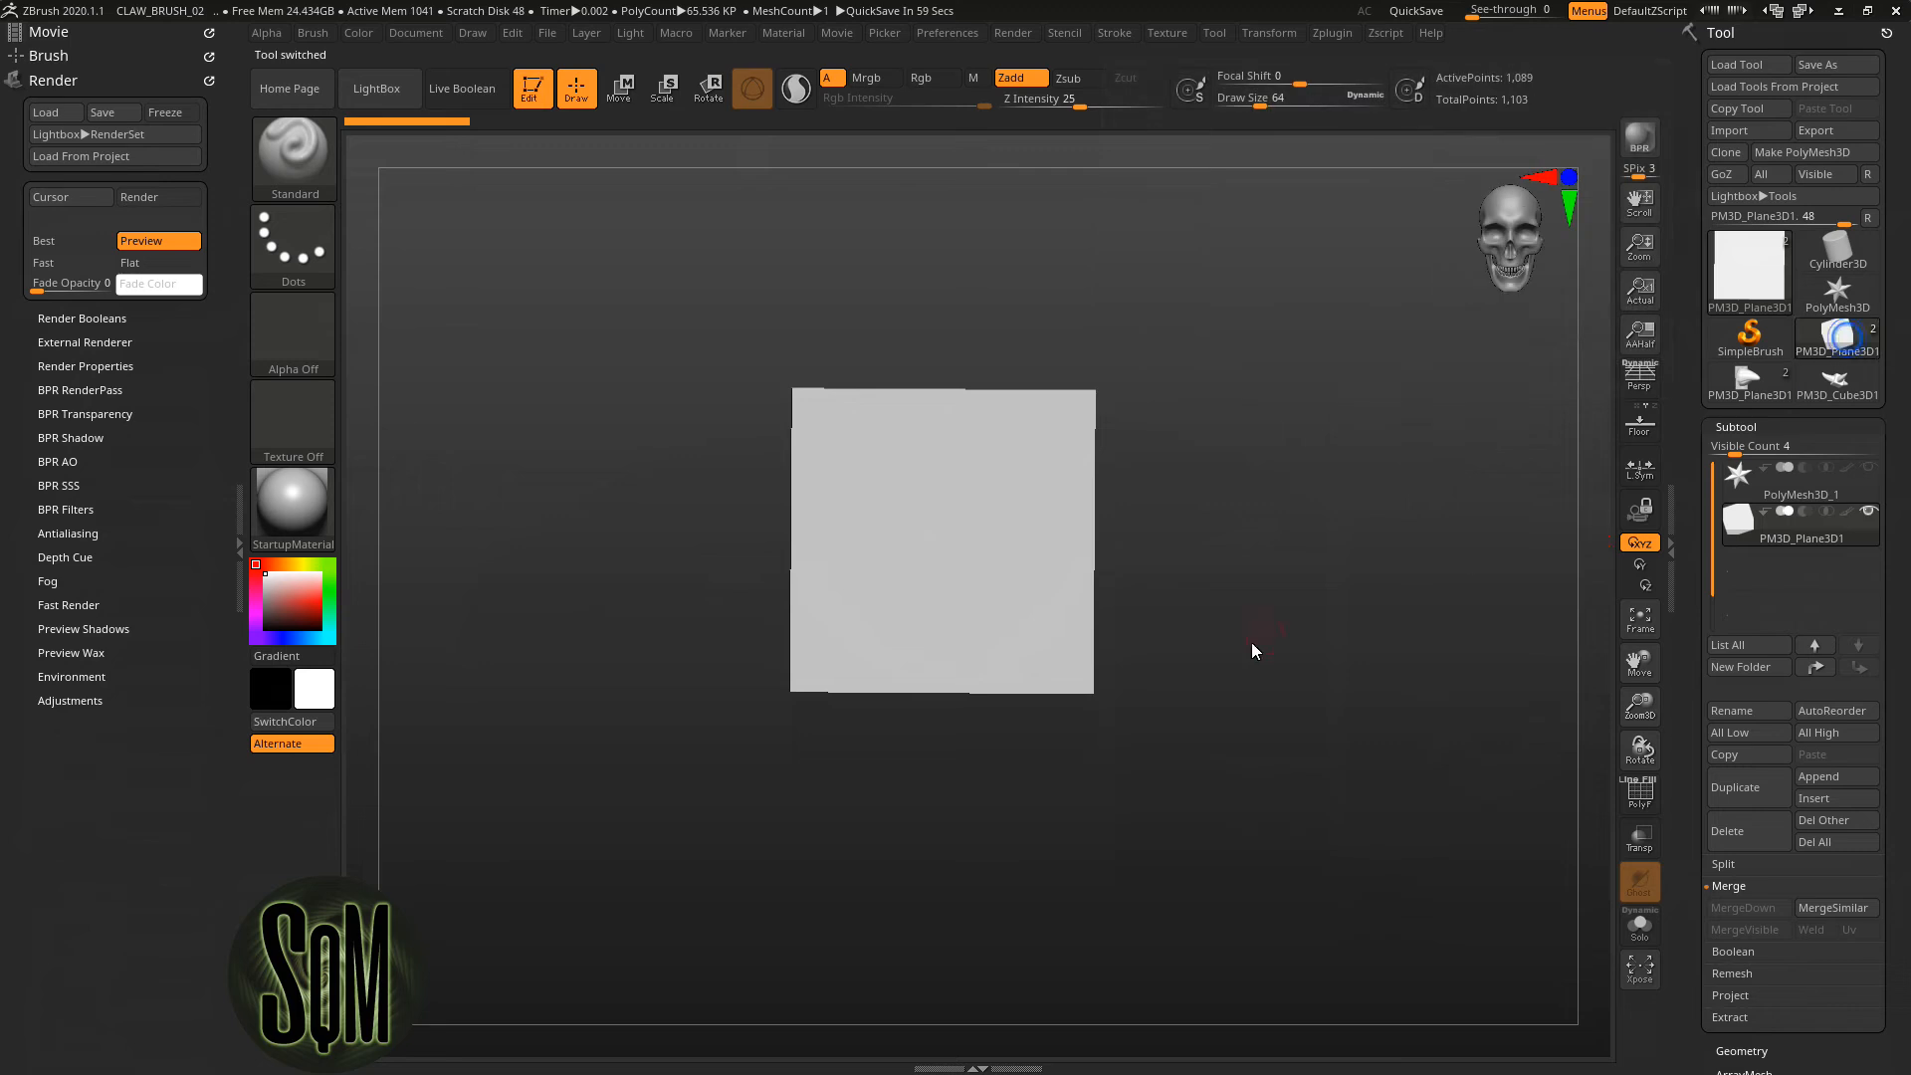
left_click_drag(1077, 655, 1245, 609)
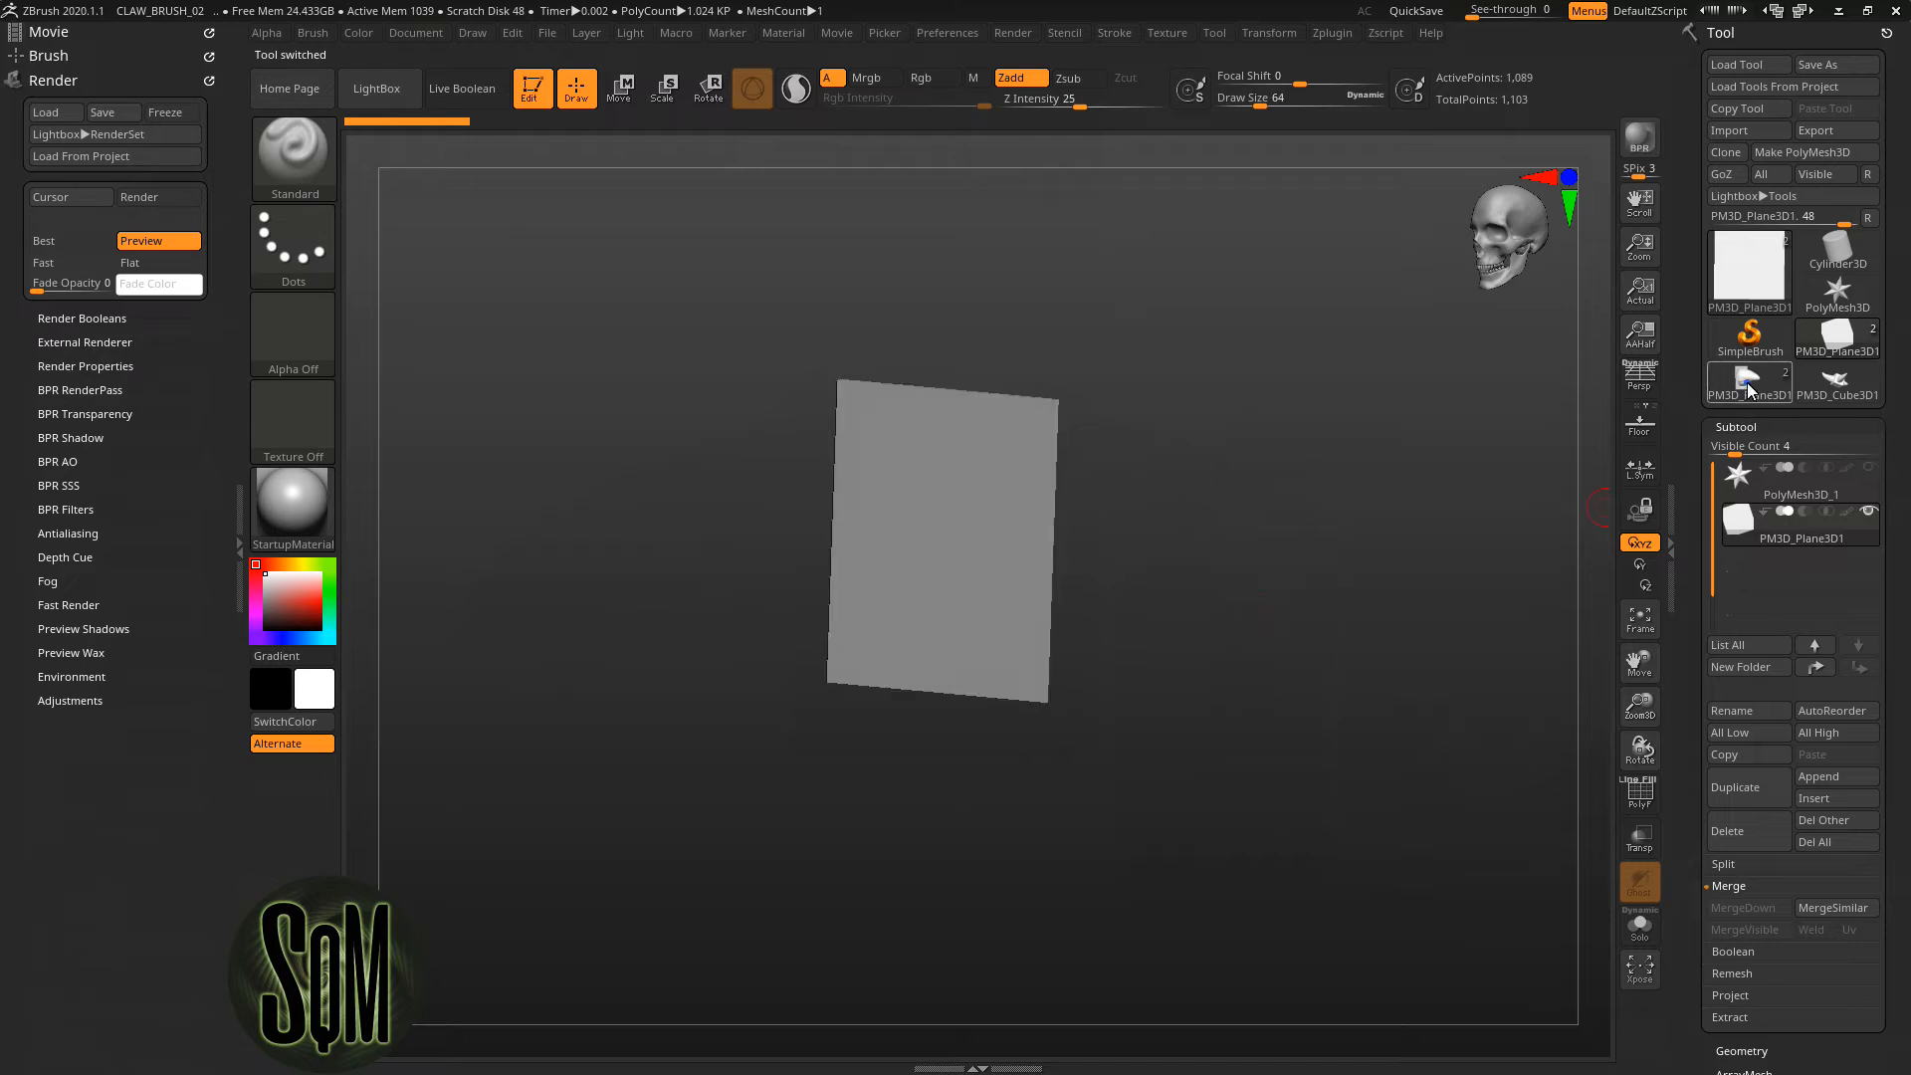
left_click(1750, 388)
left_click_drag(1336, 600, 1389, 593)
left_click(1515, 242)
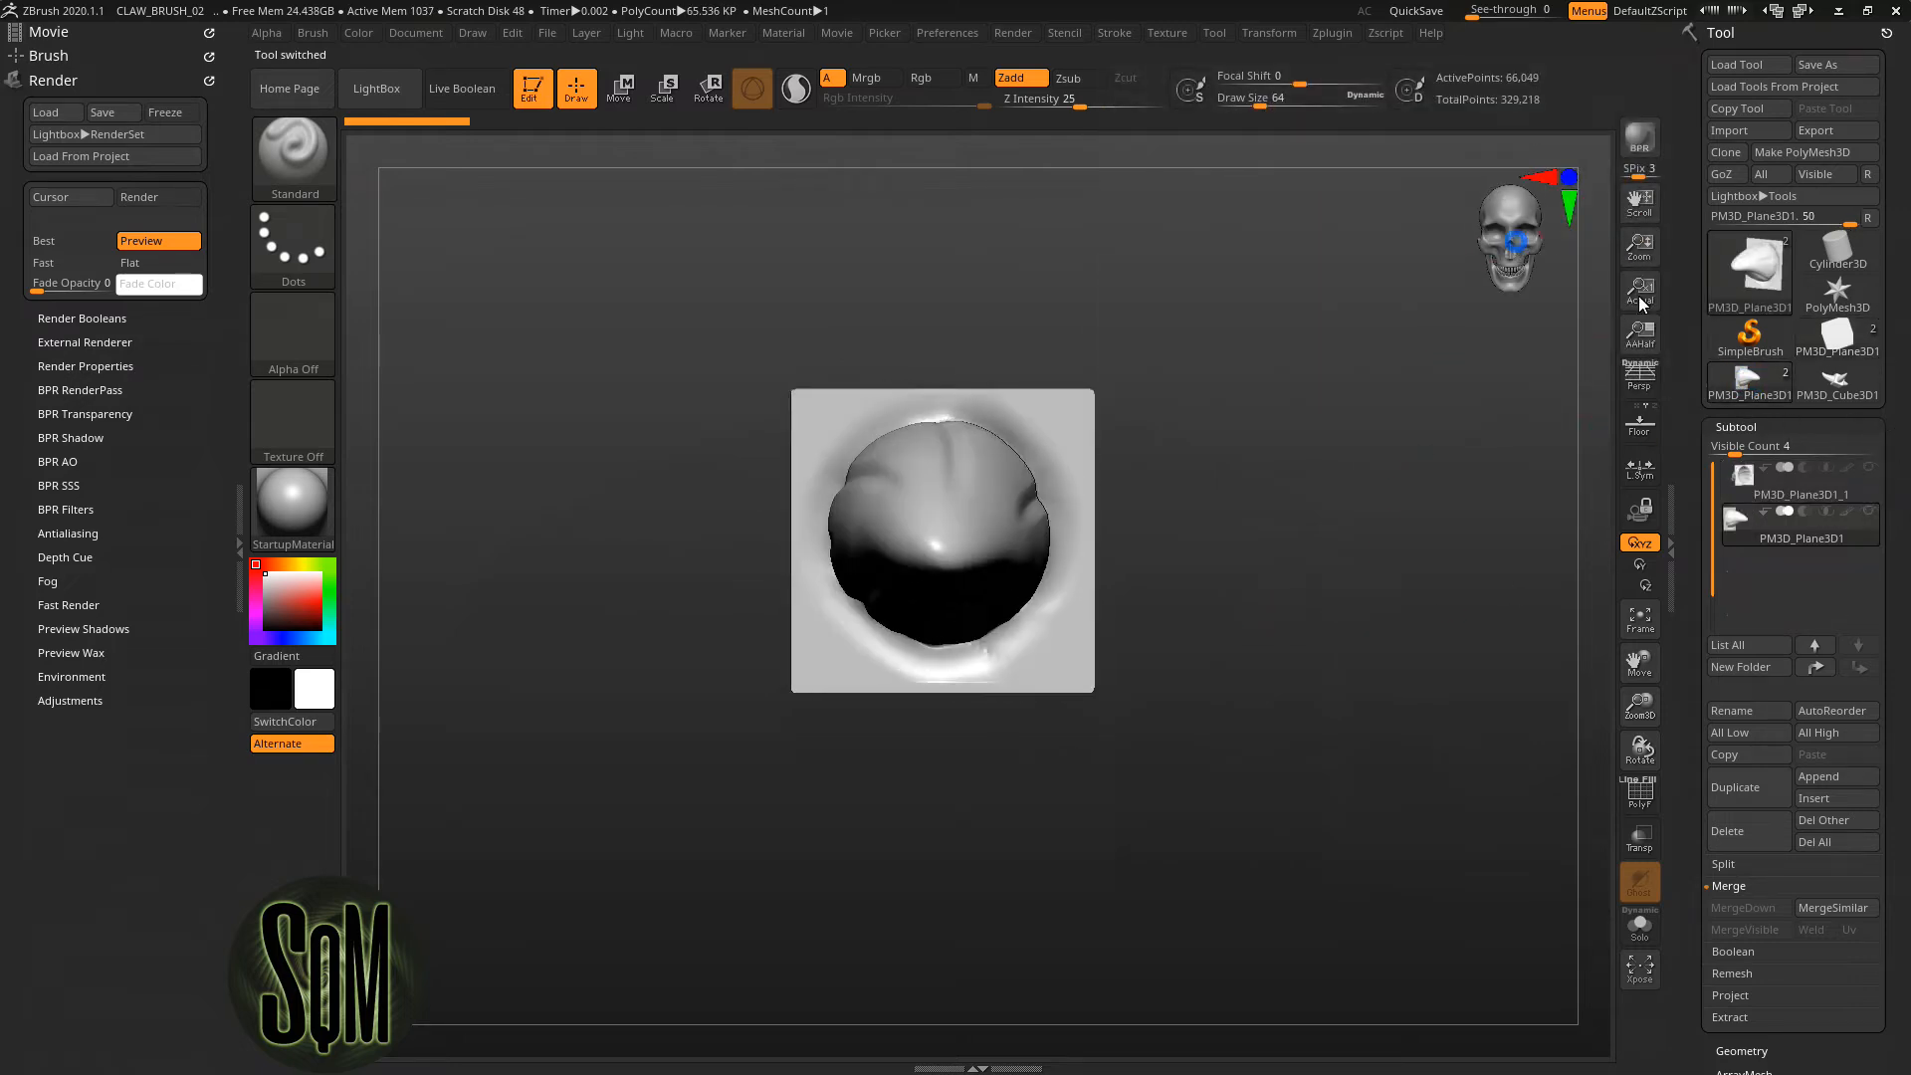
left_click(1852, 393)
left_click_drag(1468, 481, 1382, 534)
left_click(1504, 289)
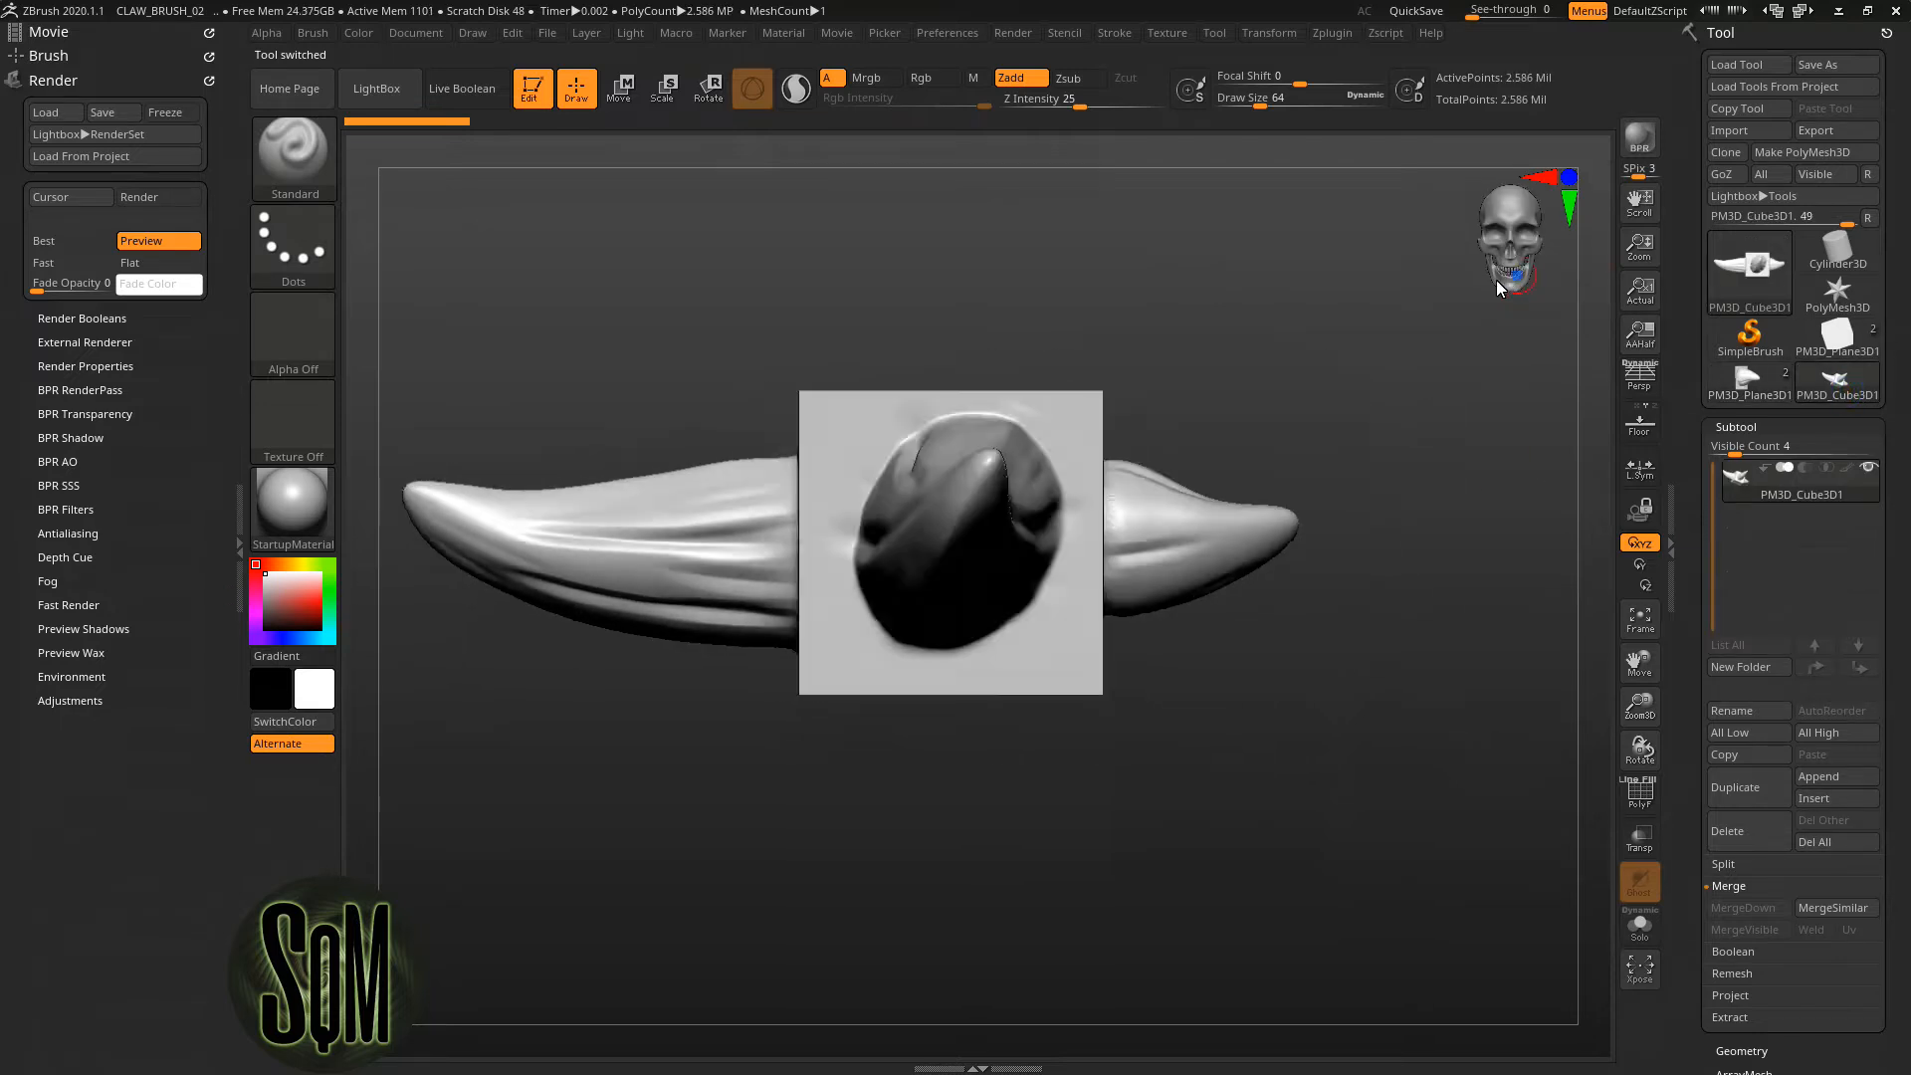
left_click(1500, 282)
left_click(1519, 285)
left_click(1532, 280)
Return to the claw tool and insert the blank PM3D_Plane3D1 plane as a new subtool
left_click(1840, 341)
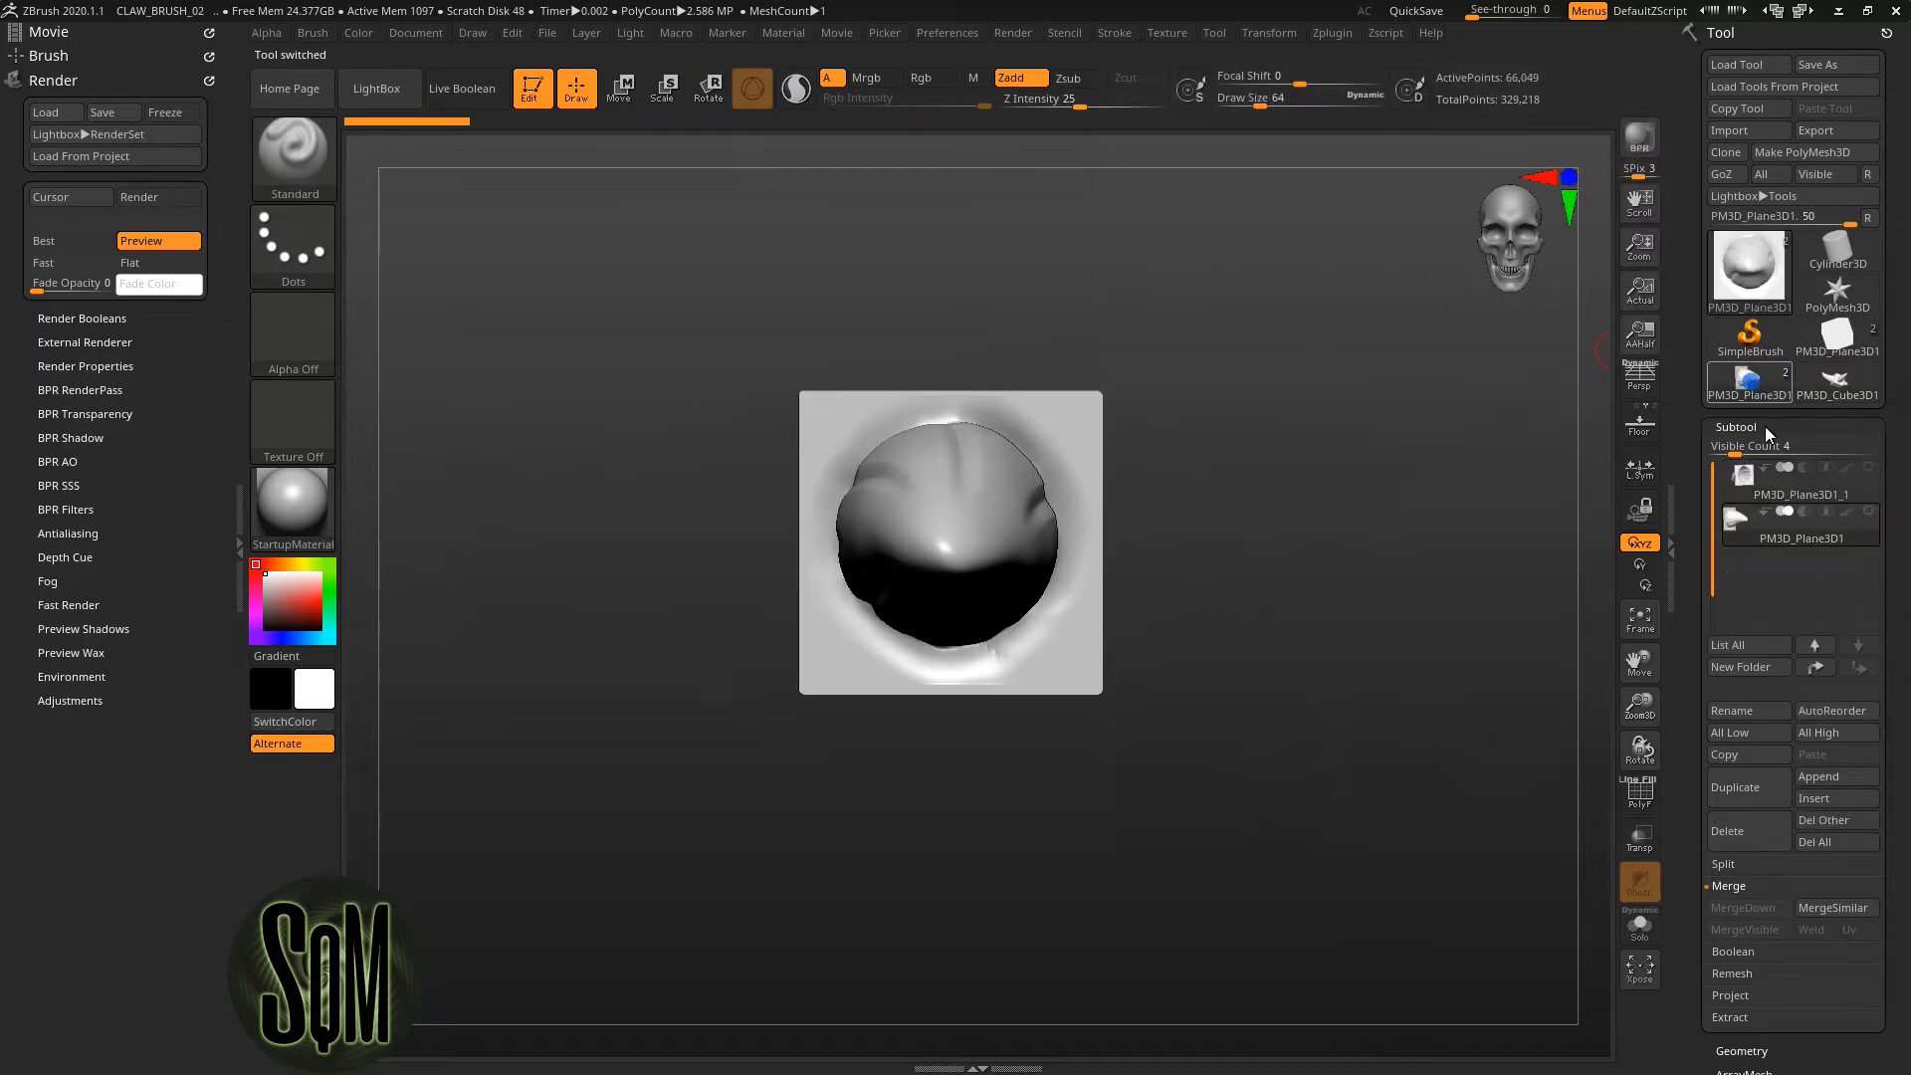
left_click(1836, 799)
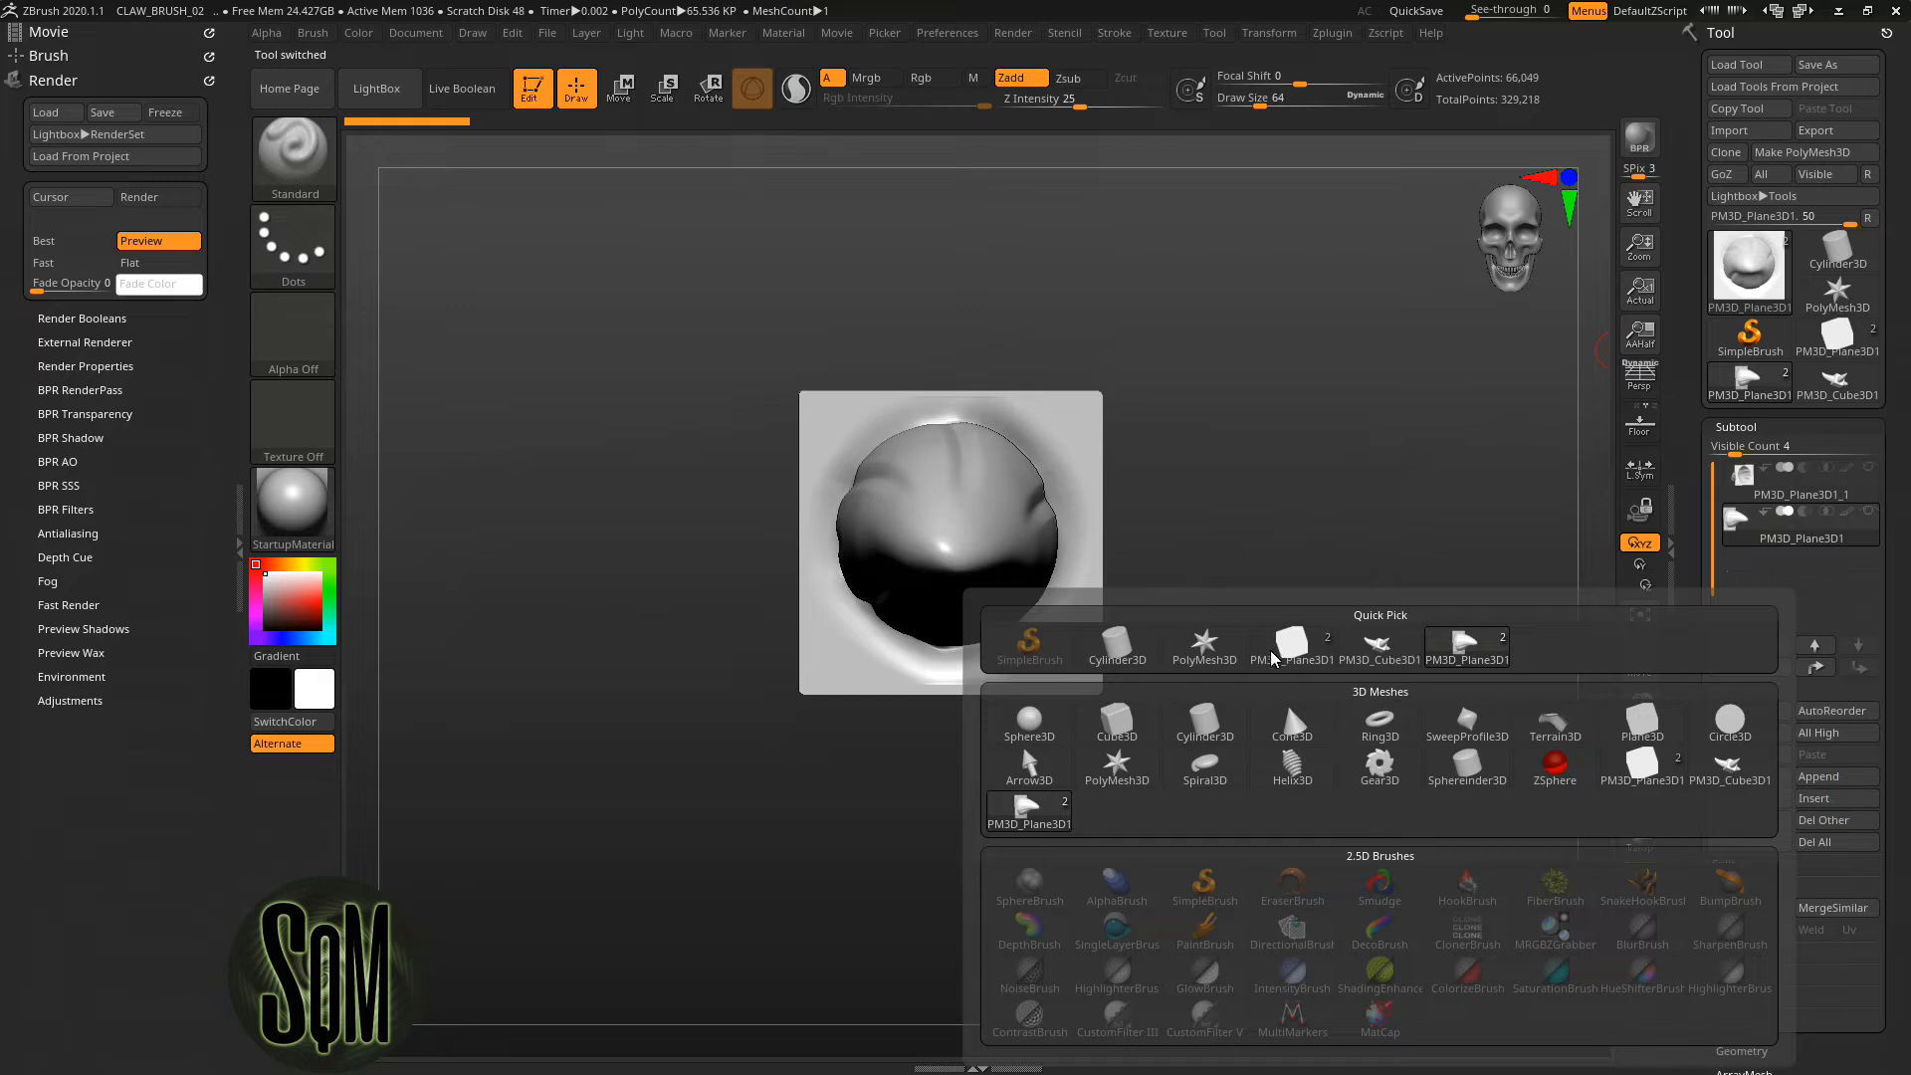
left_click(1300, 649)
mouse_move(1346, 406)
left_mouse_down()
mouse_move(1239, 415)
mouse_move(1341, 420)
left_mouse_up()
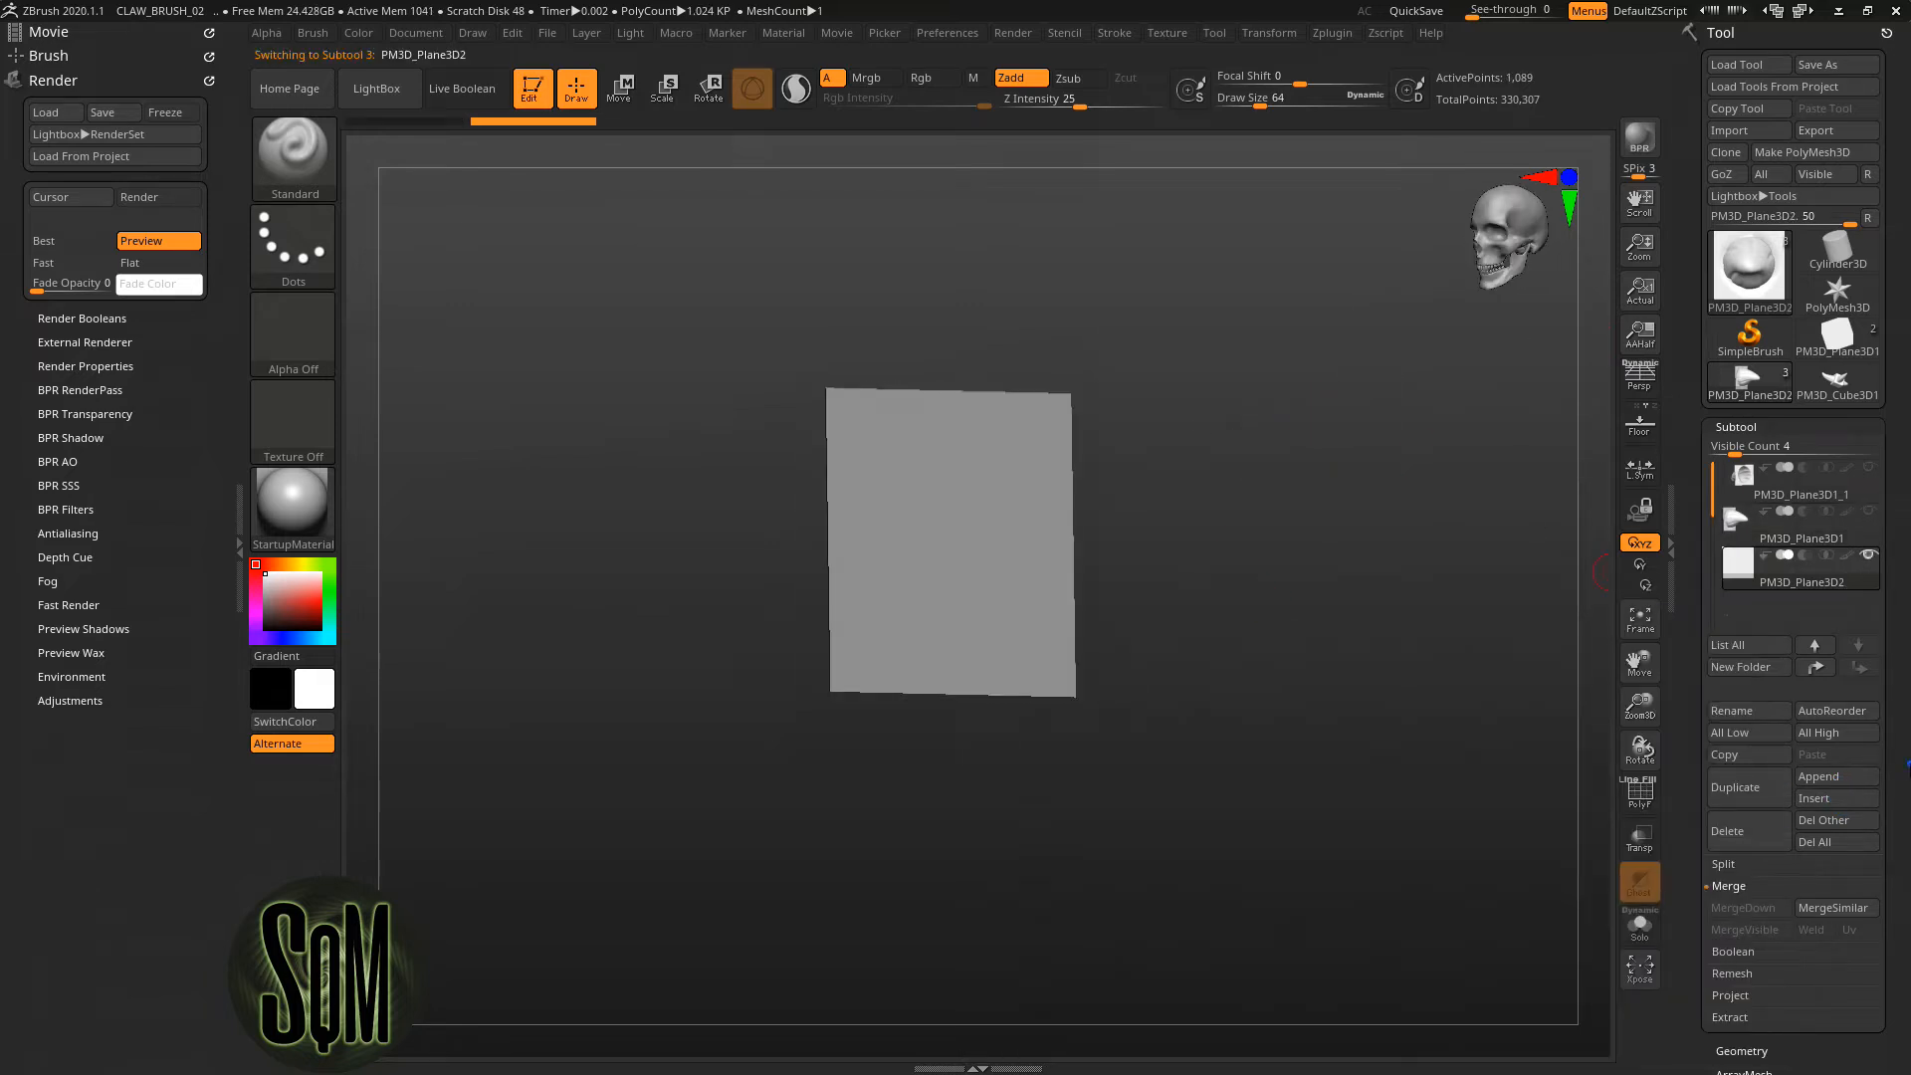
Turn on double-sided display for the inserted plane and face it from the front
left_click(1735, 429)
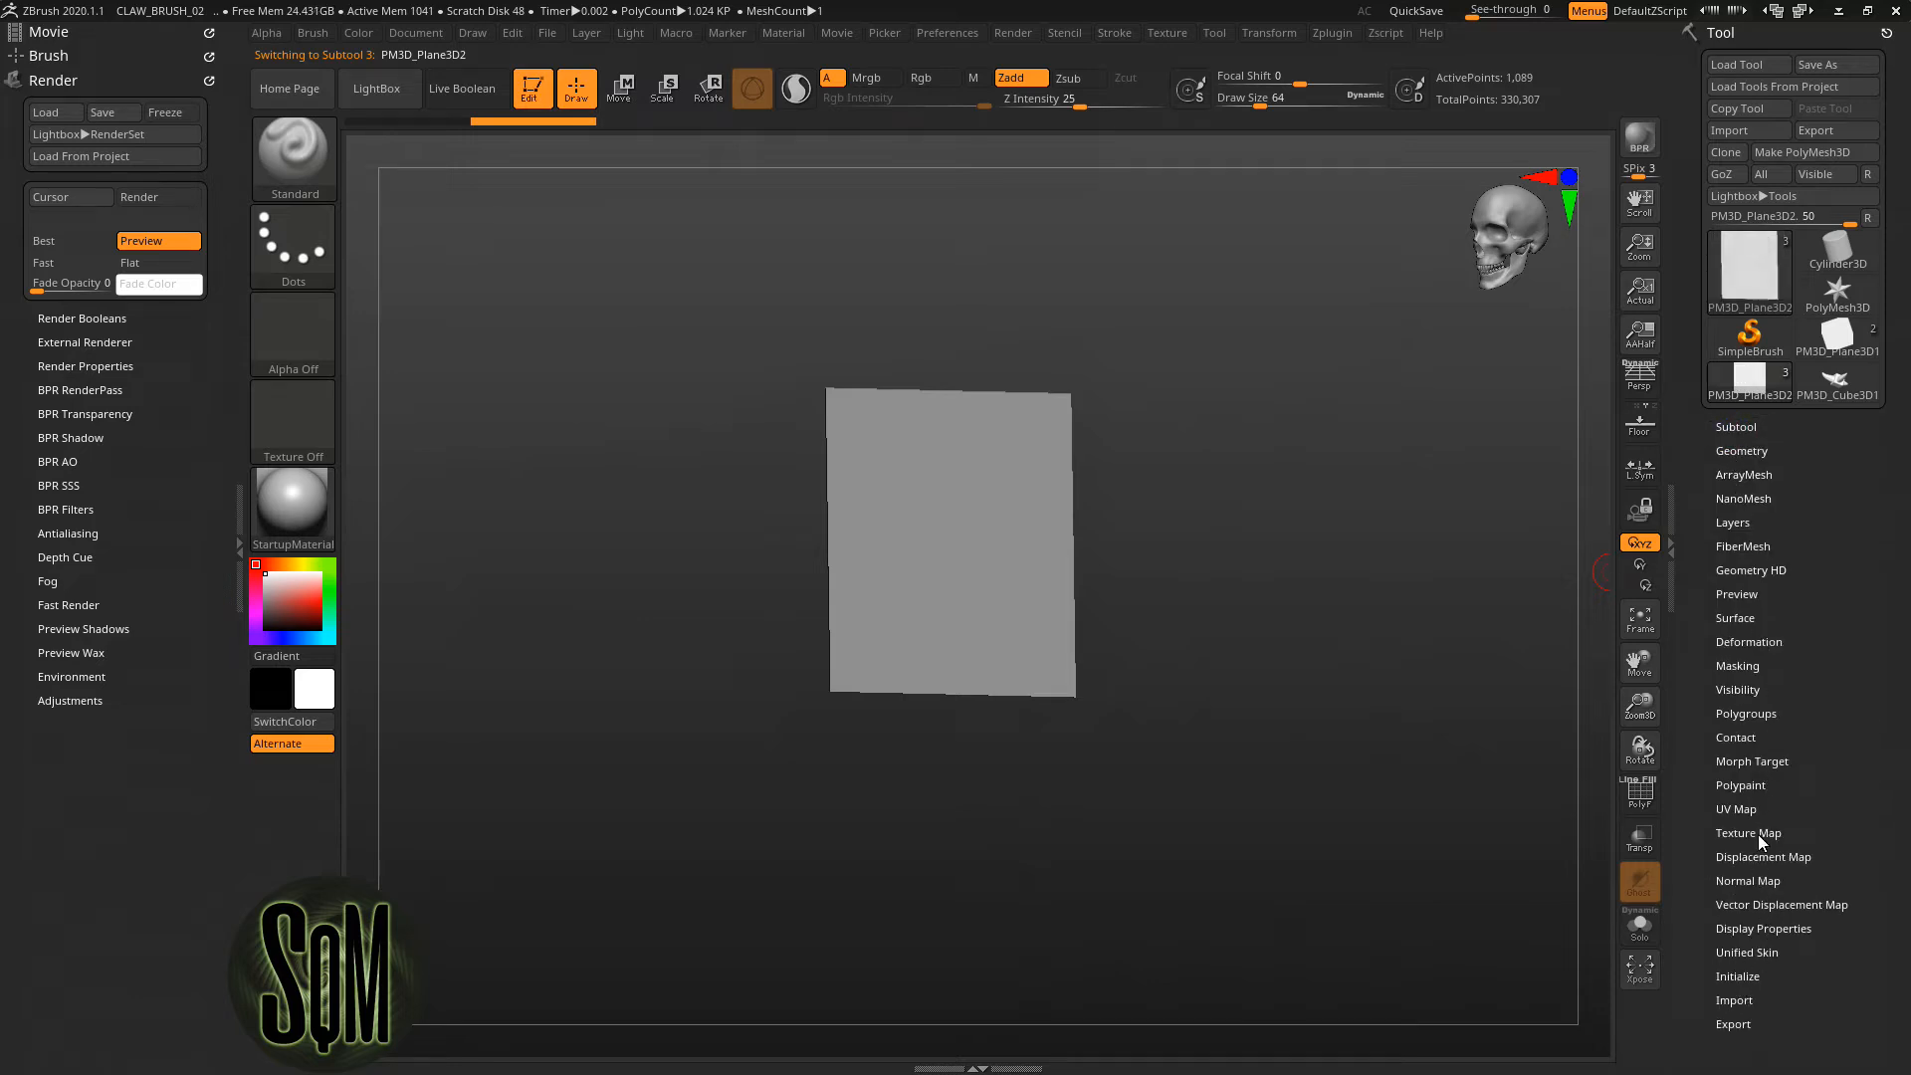
left_click(1749, 933)
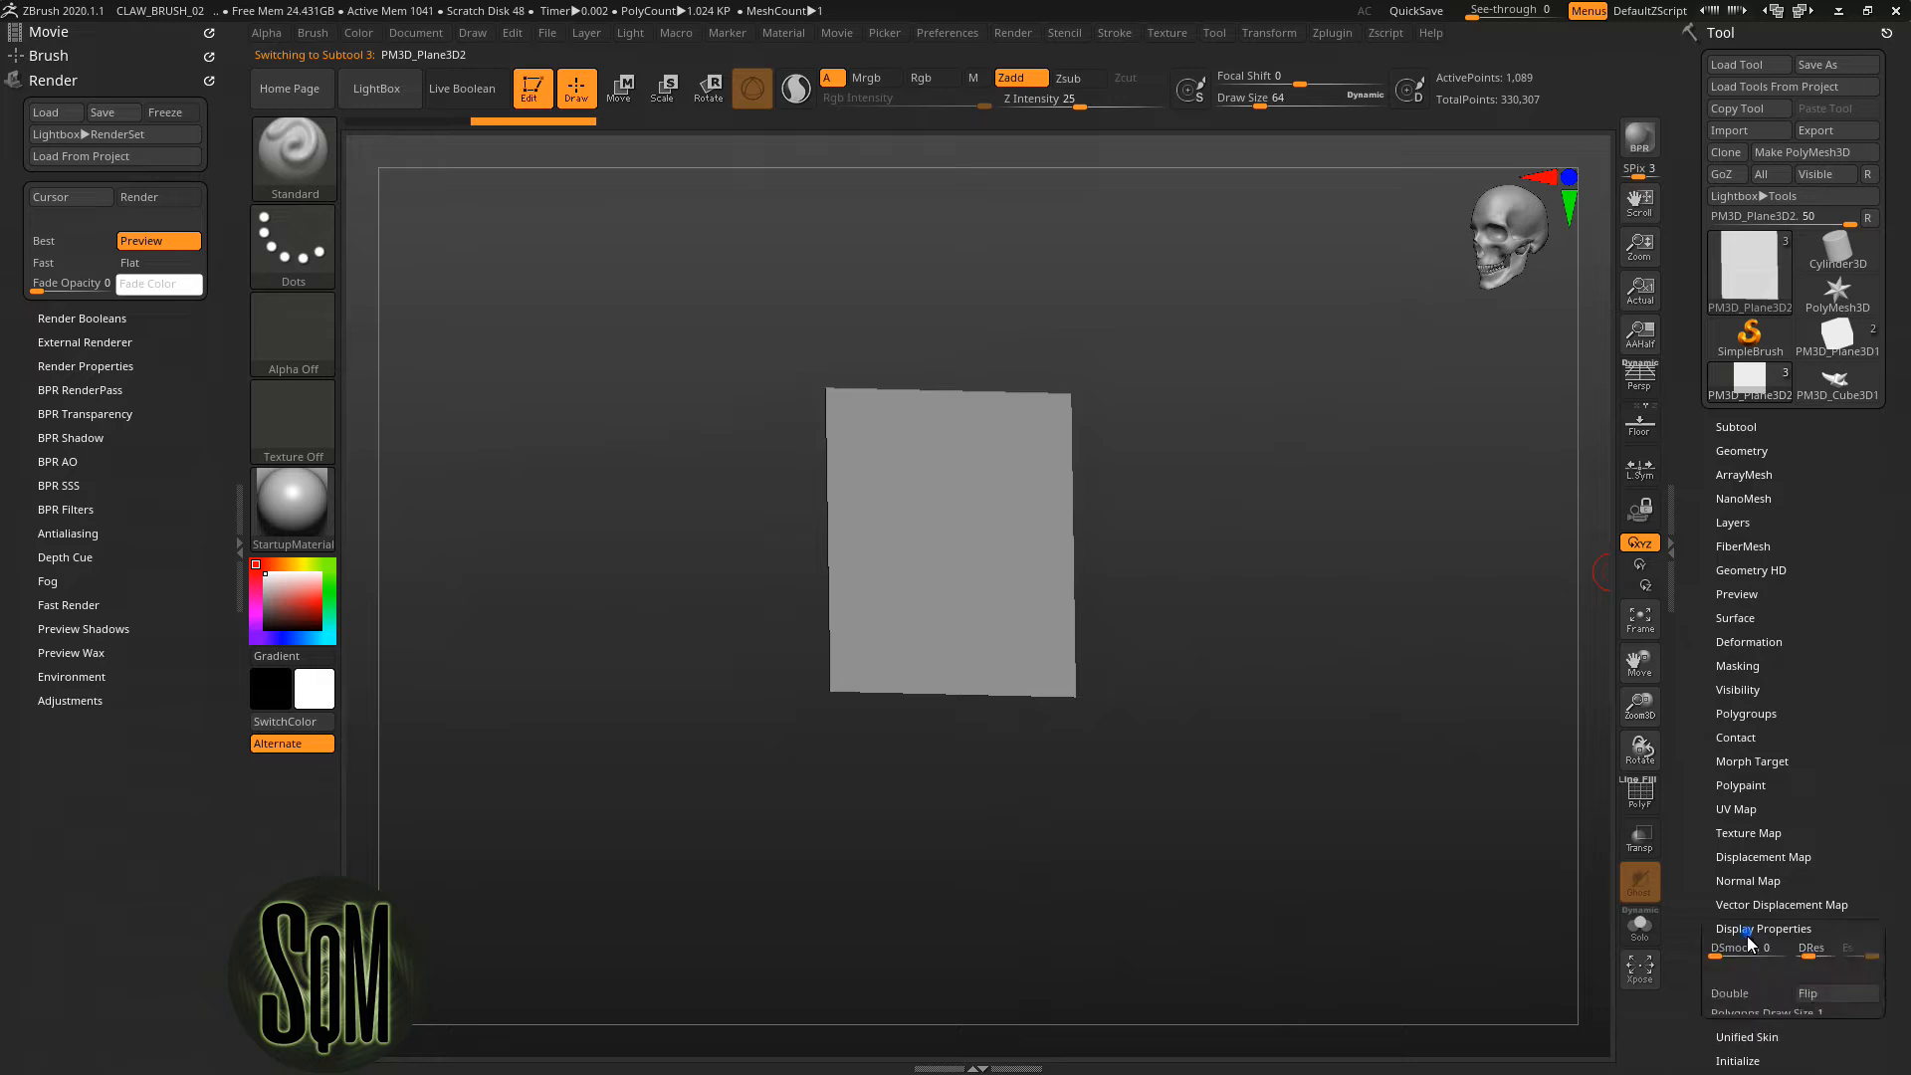
left_click(1727, 995)
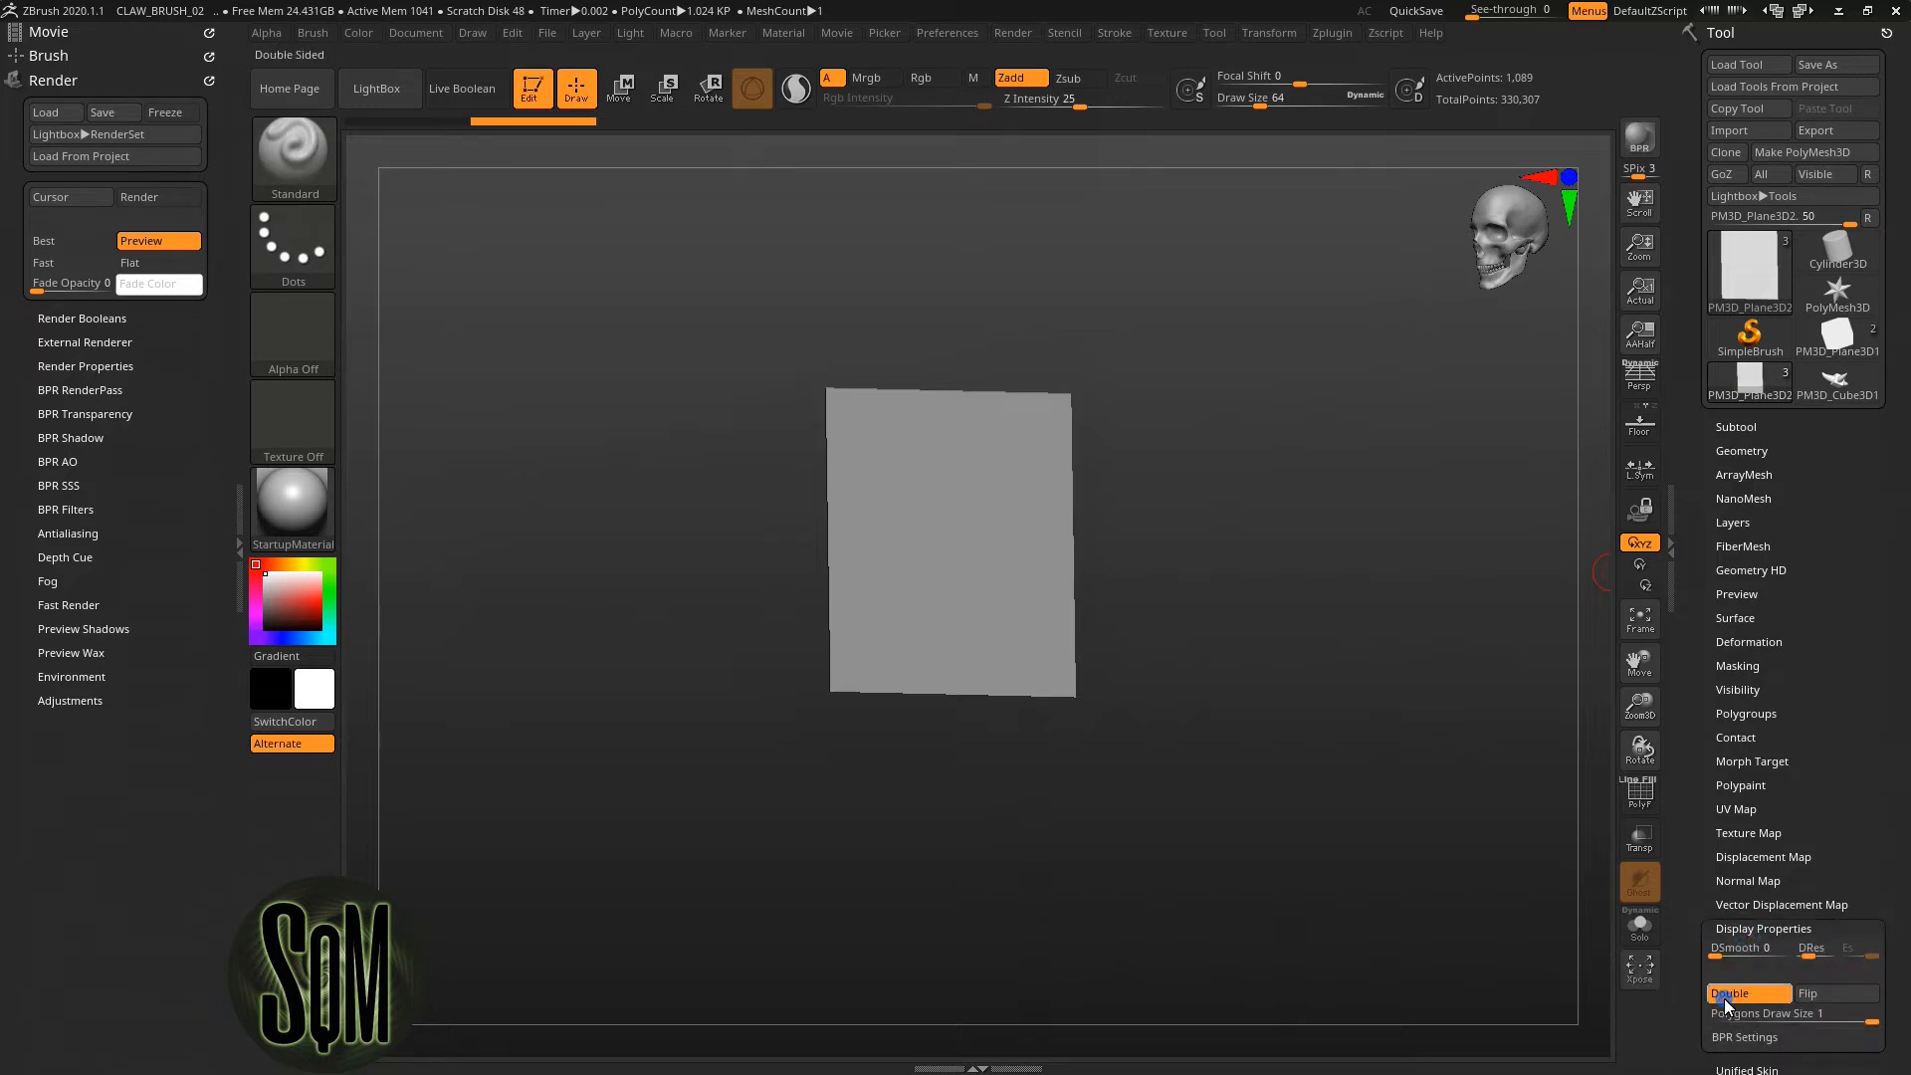
left_click(1763, 930)
left_click(1735, 428)
left_click_drag(1519, 469, 1319, 428)
left_click(1490, 253)
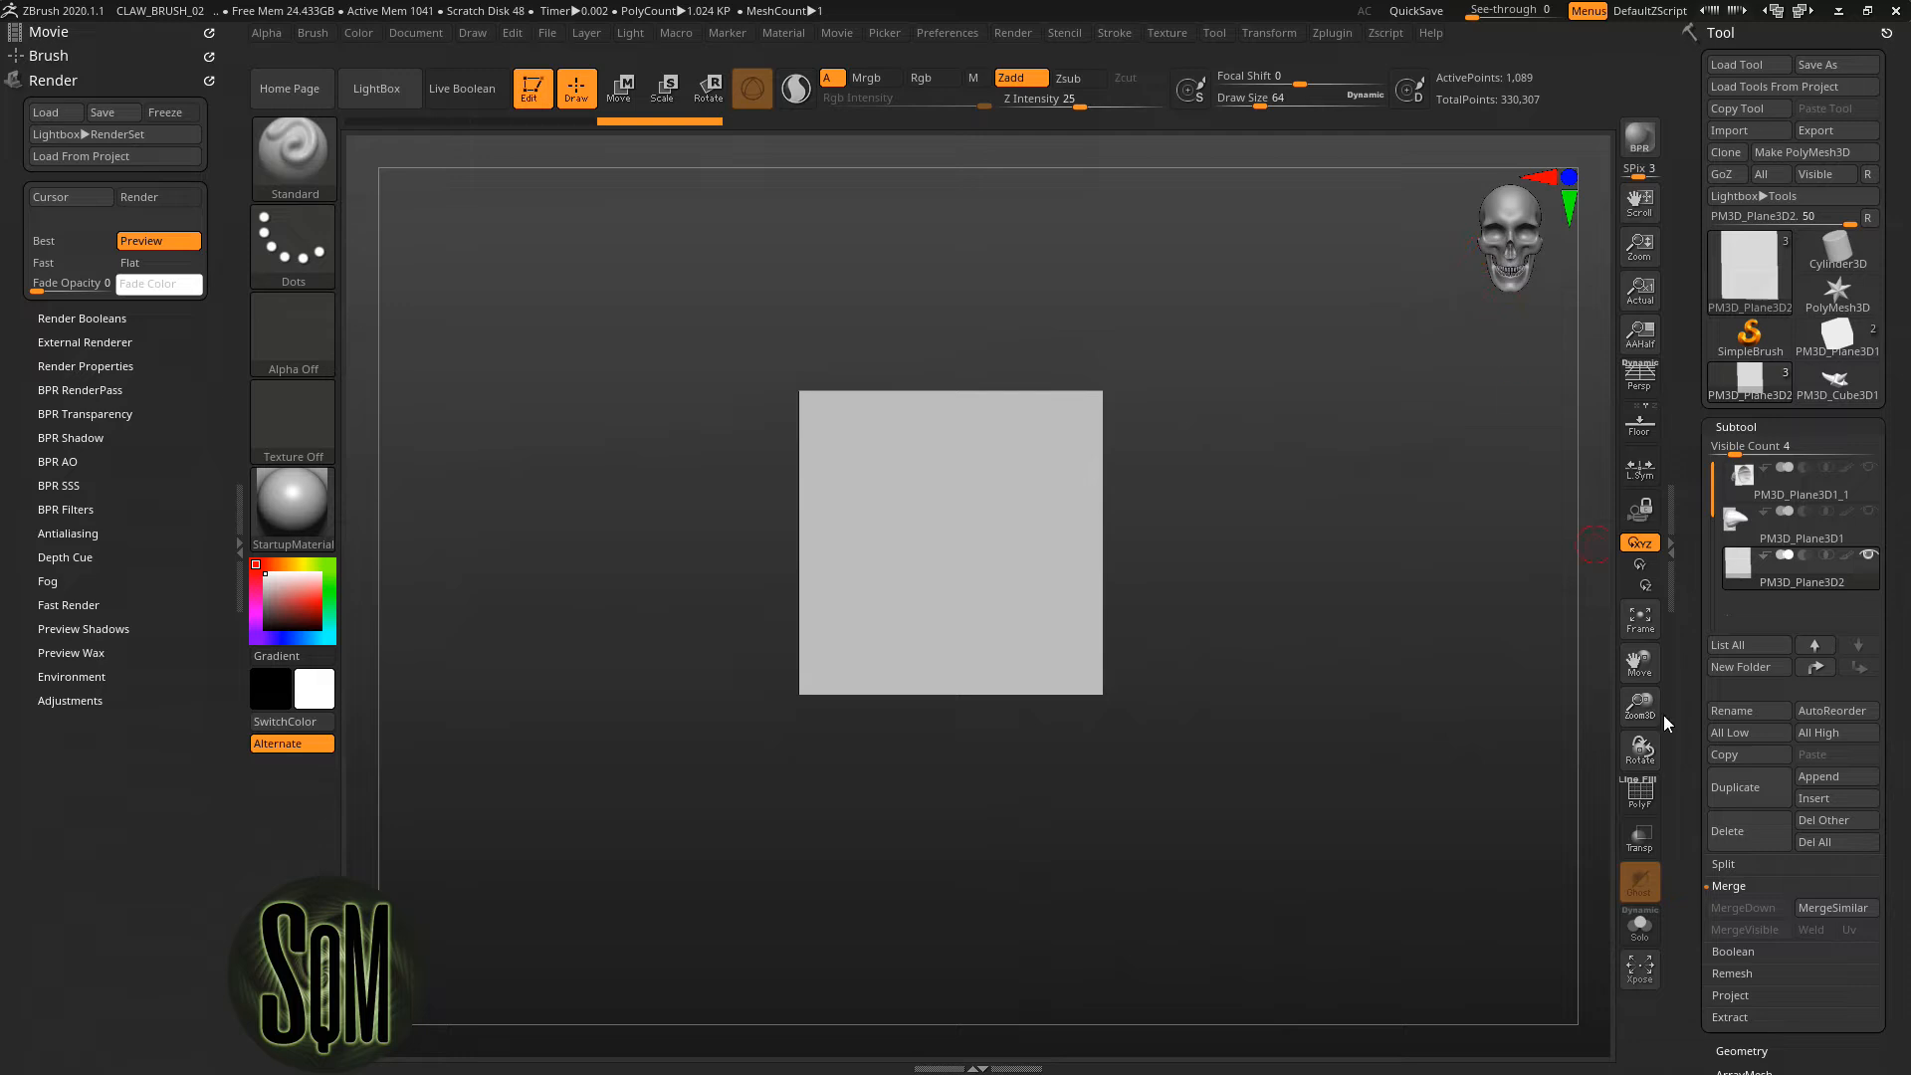
Show the polyframe and compare the geometry subdivision settings of the new plane and the sculpted claw subtool
left_click(1644, 806)
key("f")
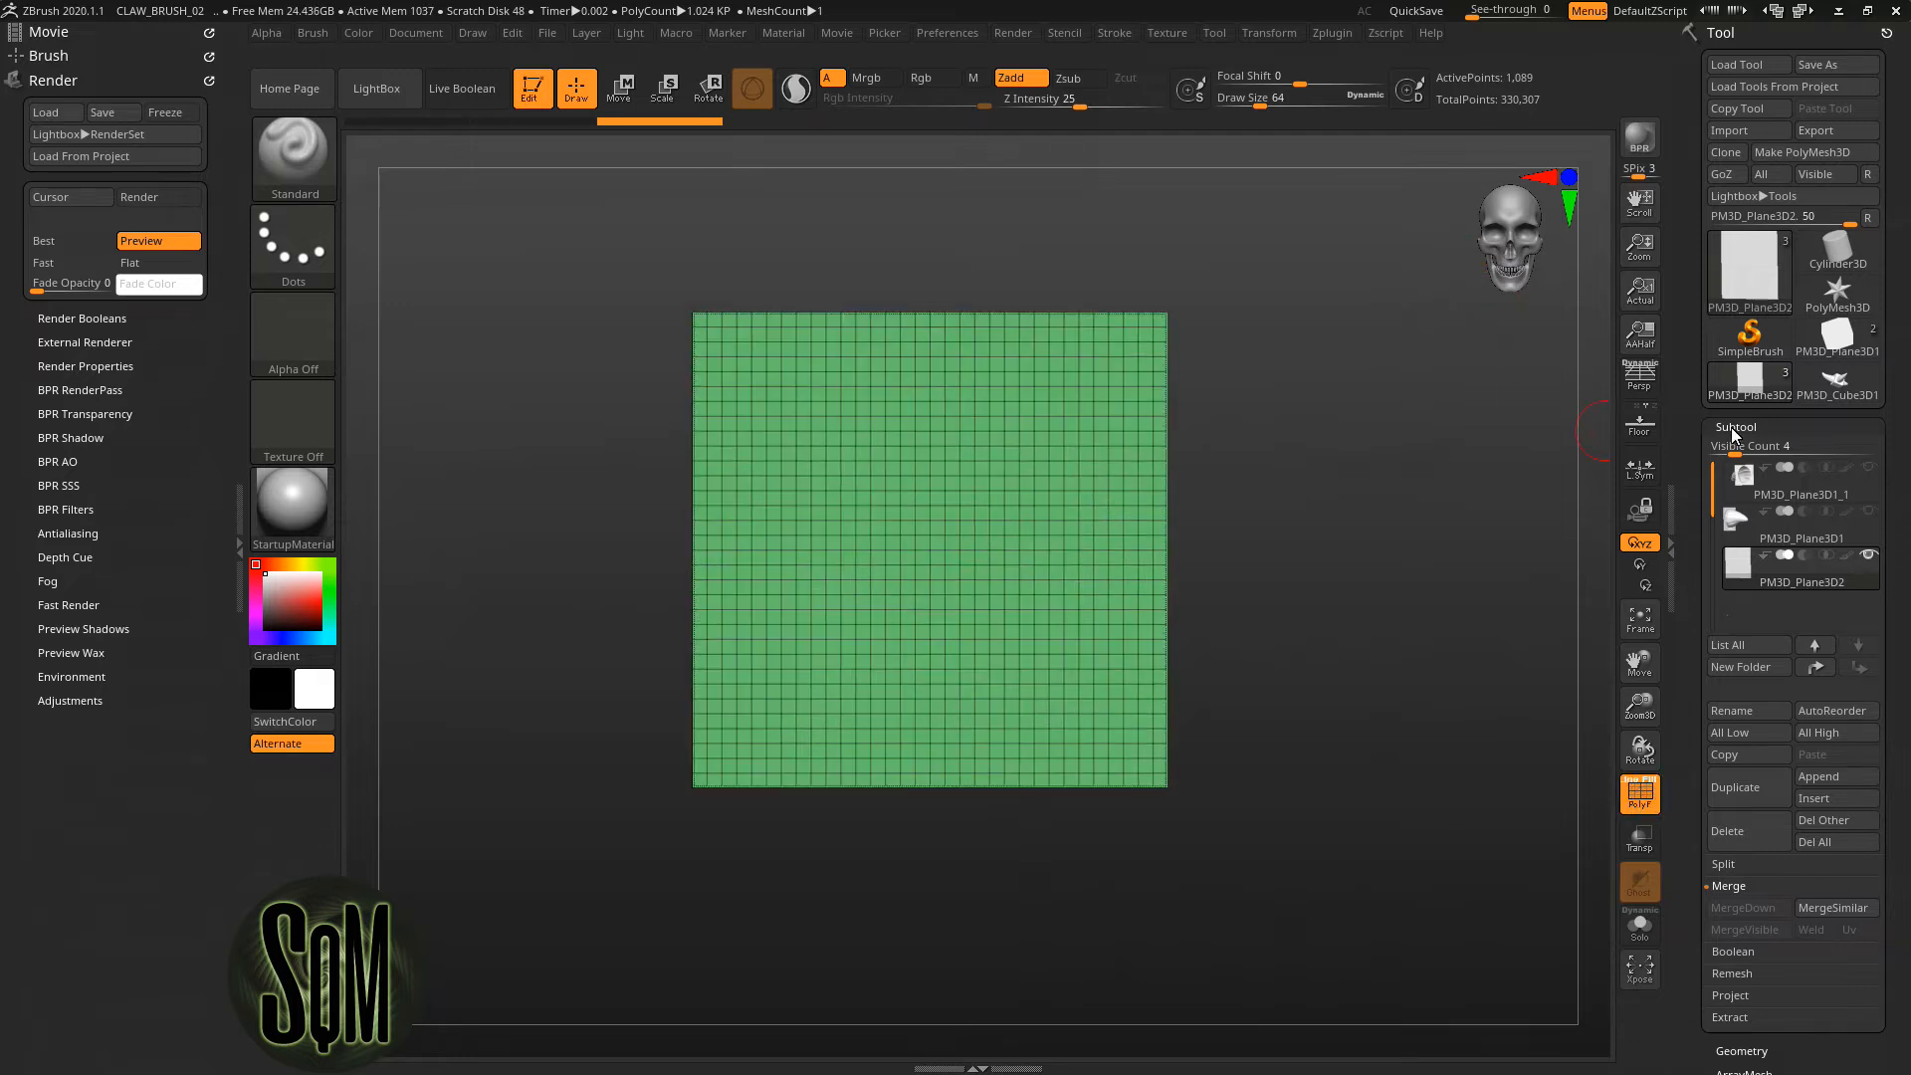
left_click(1736, 428)
left_click(1738, 450)
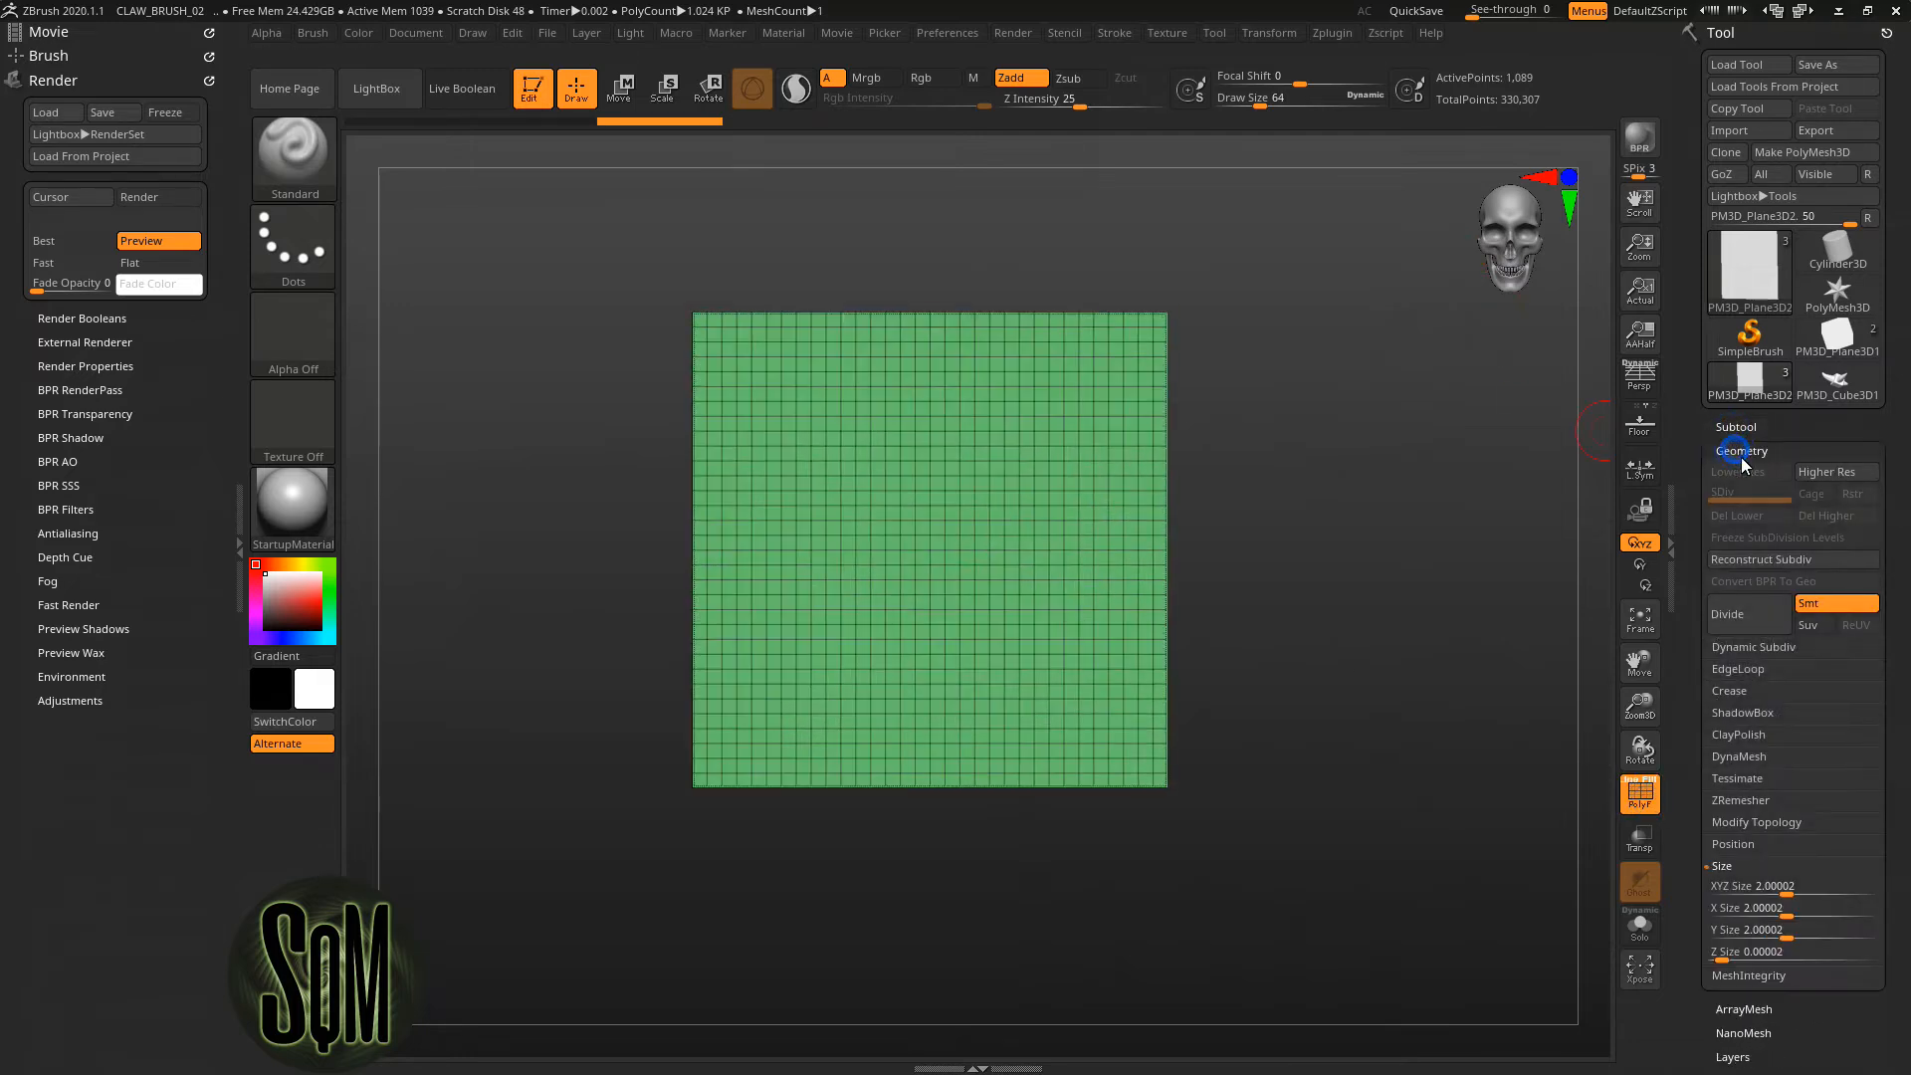
left_click(1736, 426)
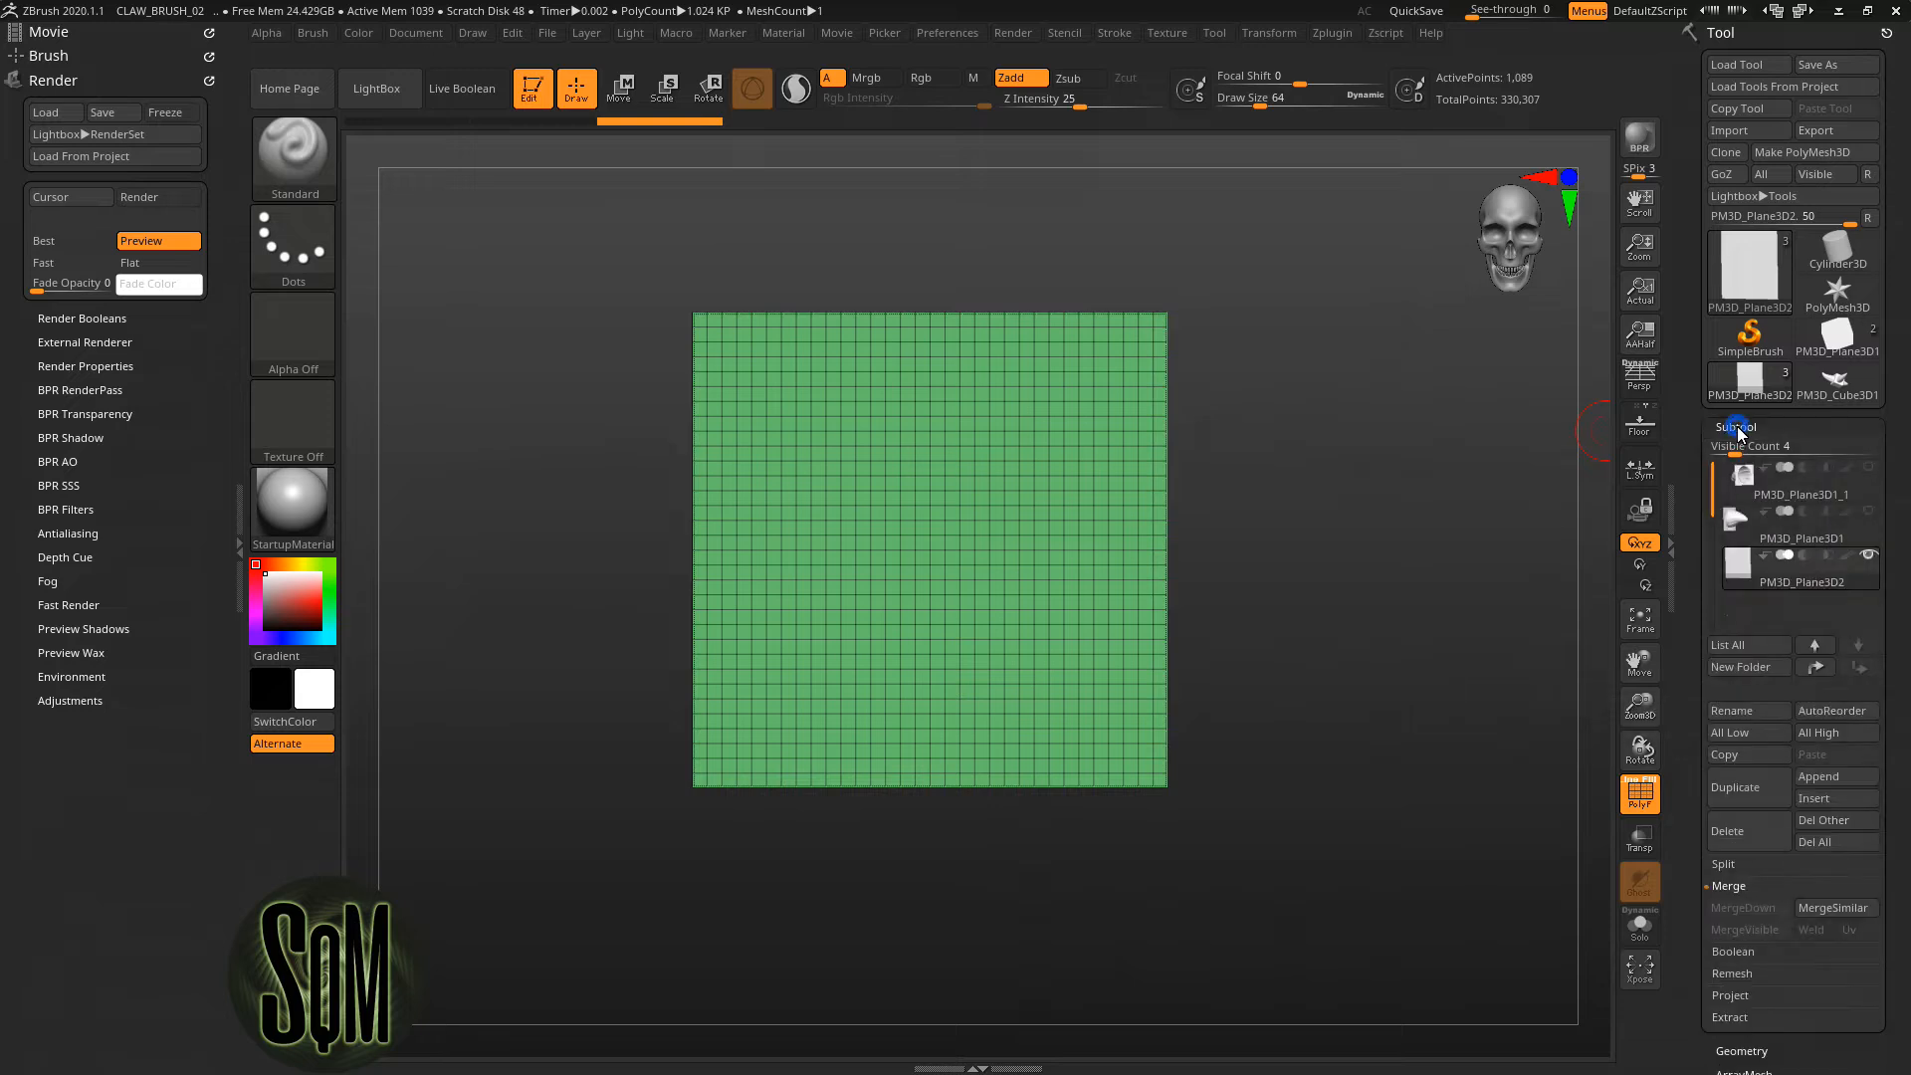
left_click(1782, 526)
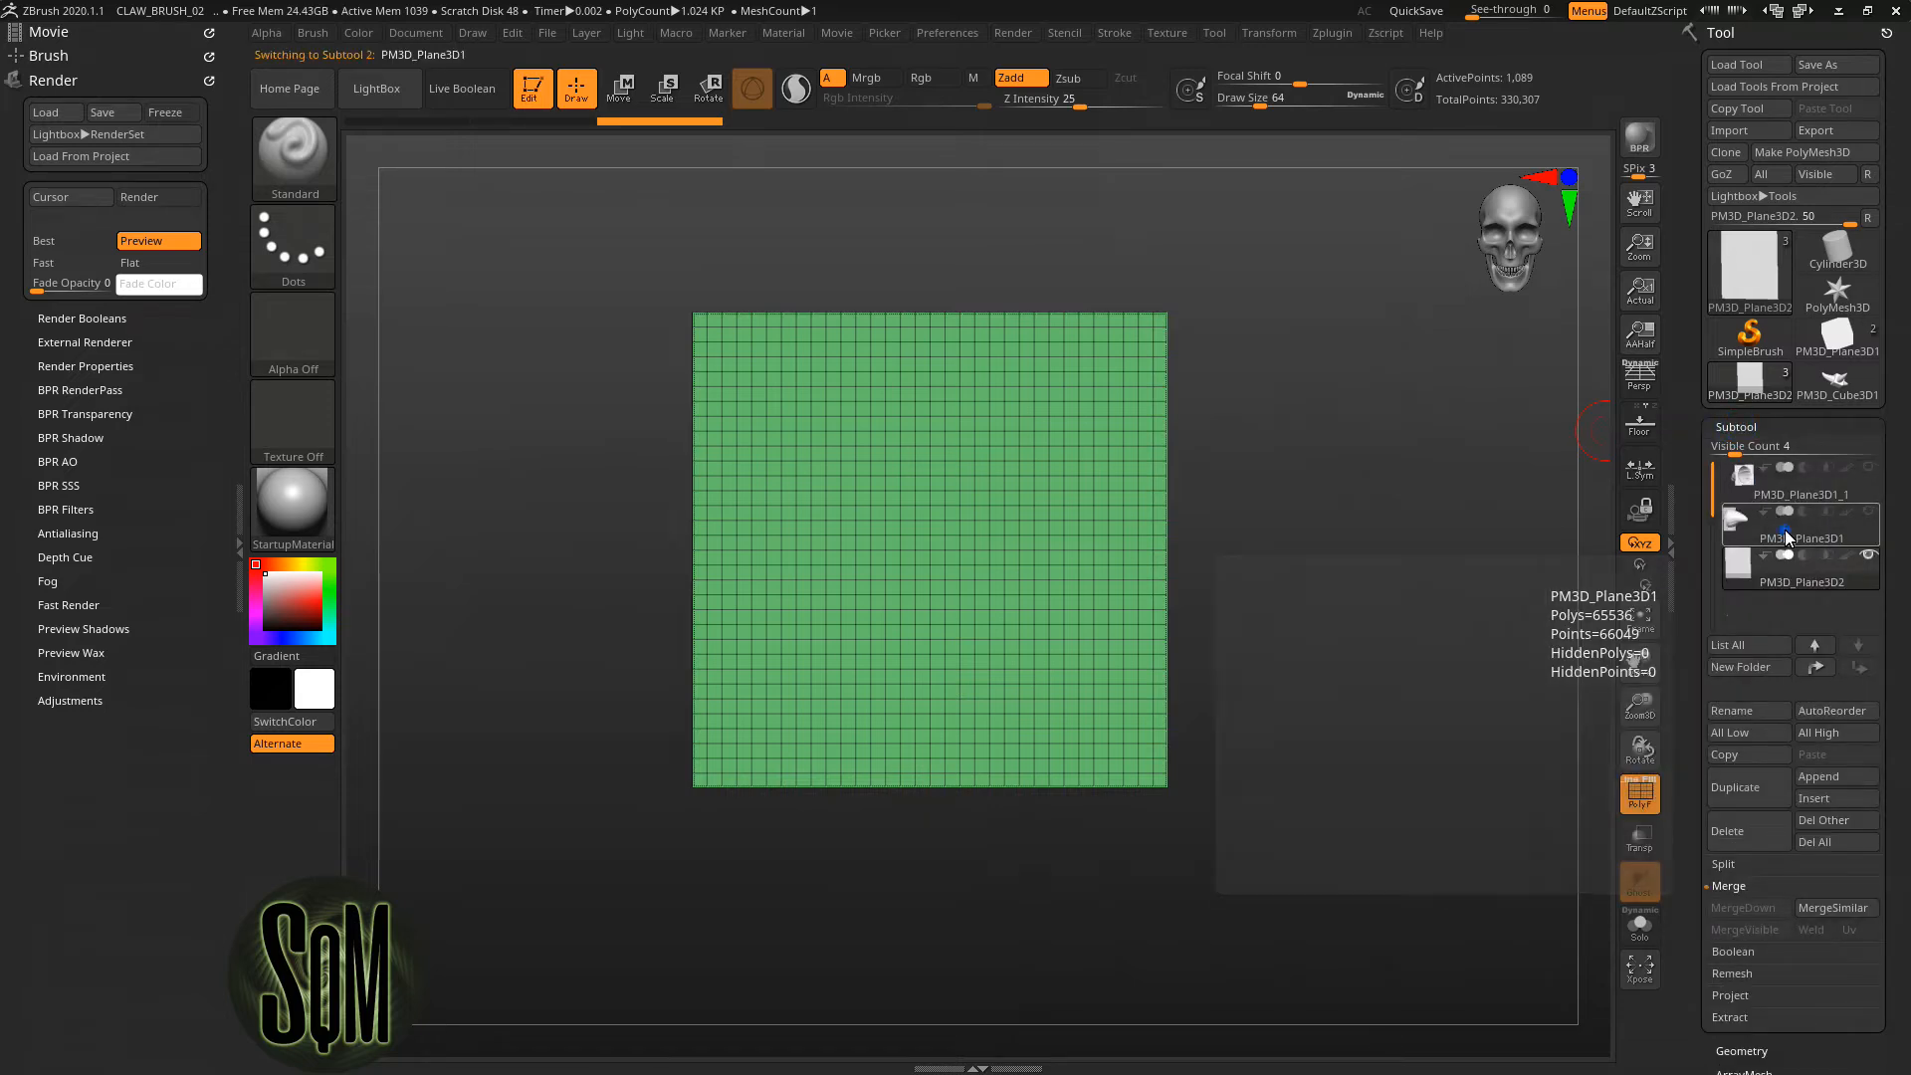
left_click(1744, 428)
left_click(1747, 453)
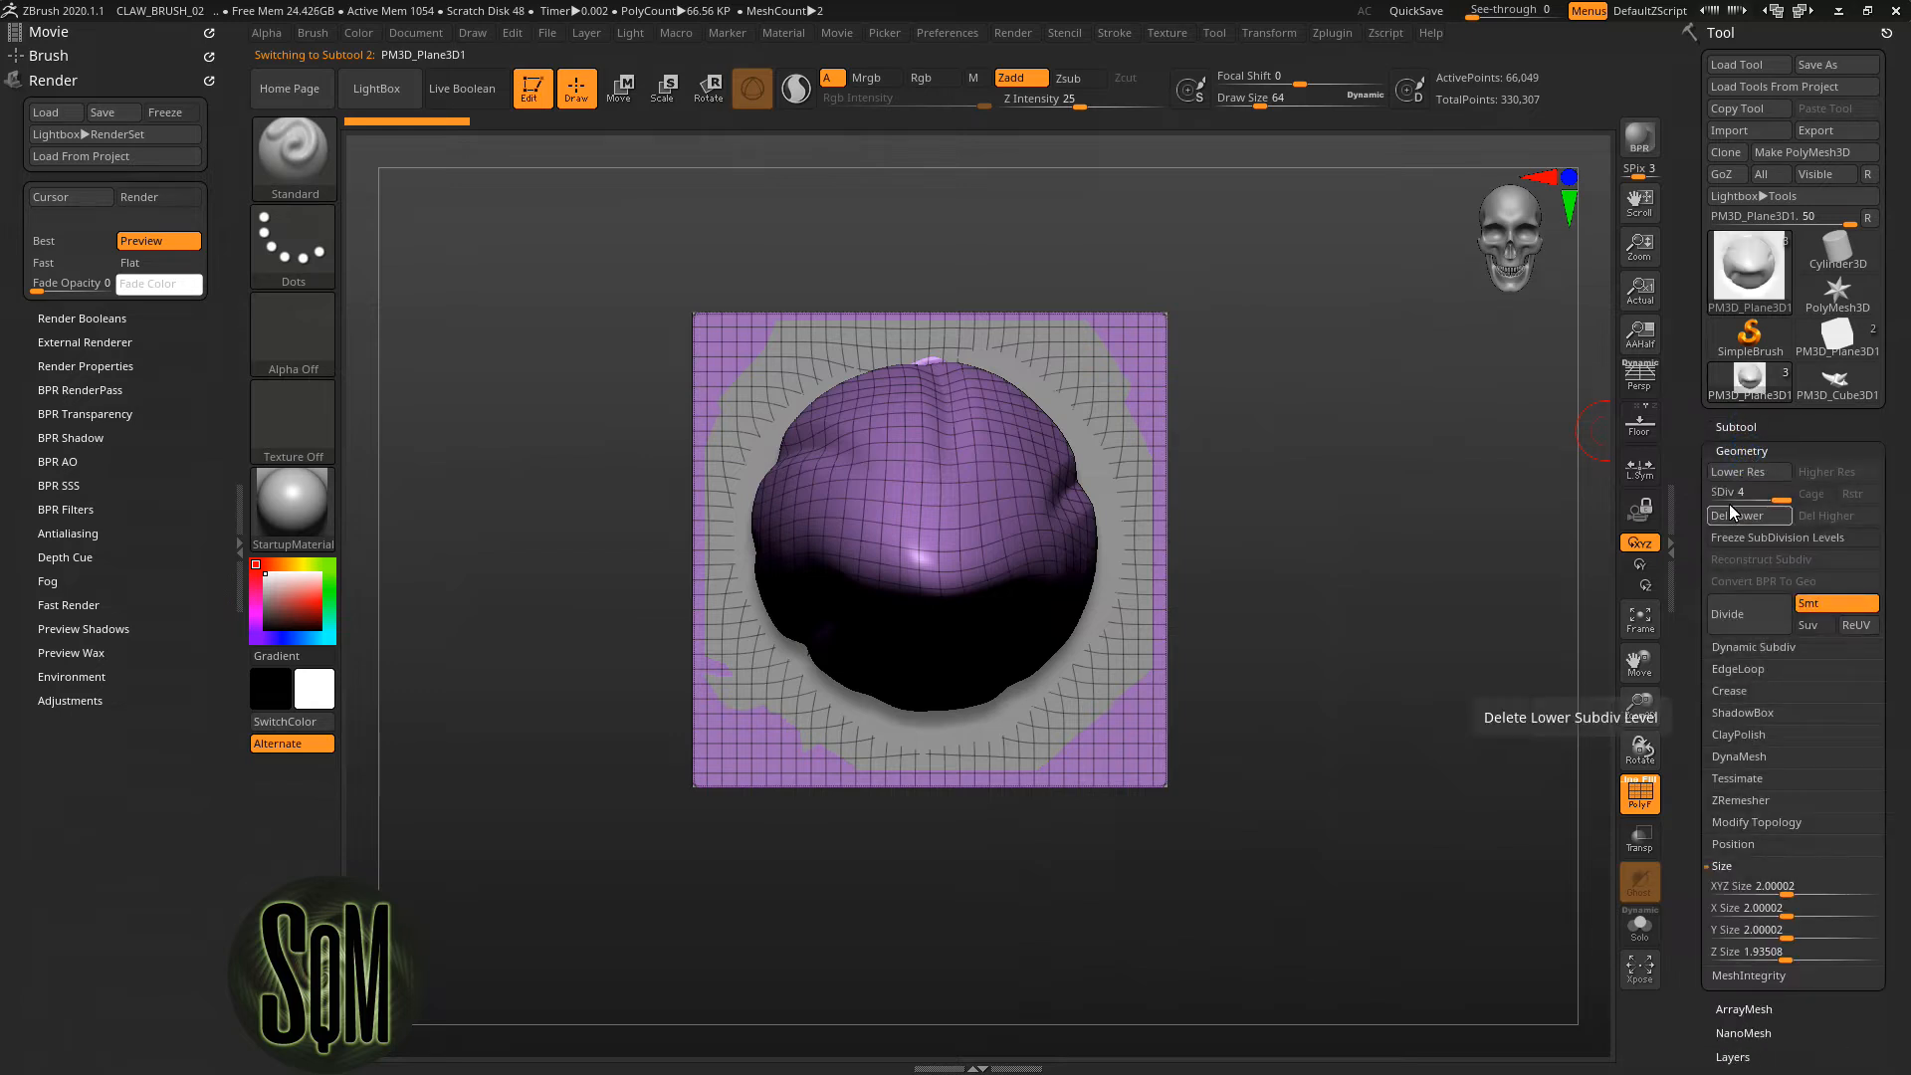
left_click(1738, 427)
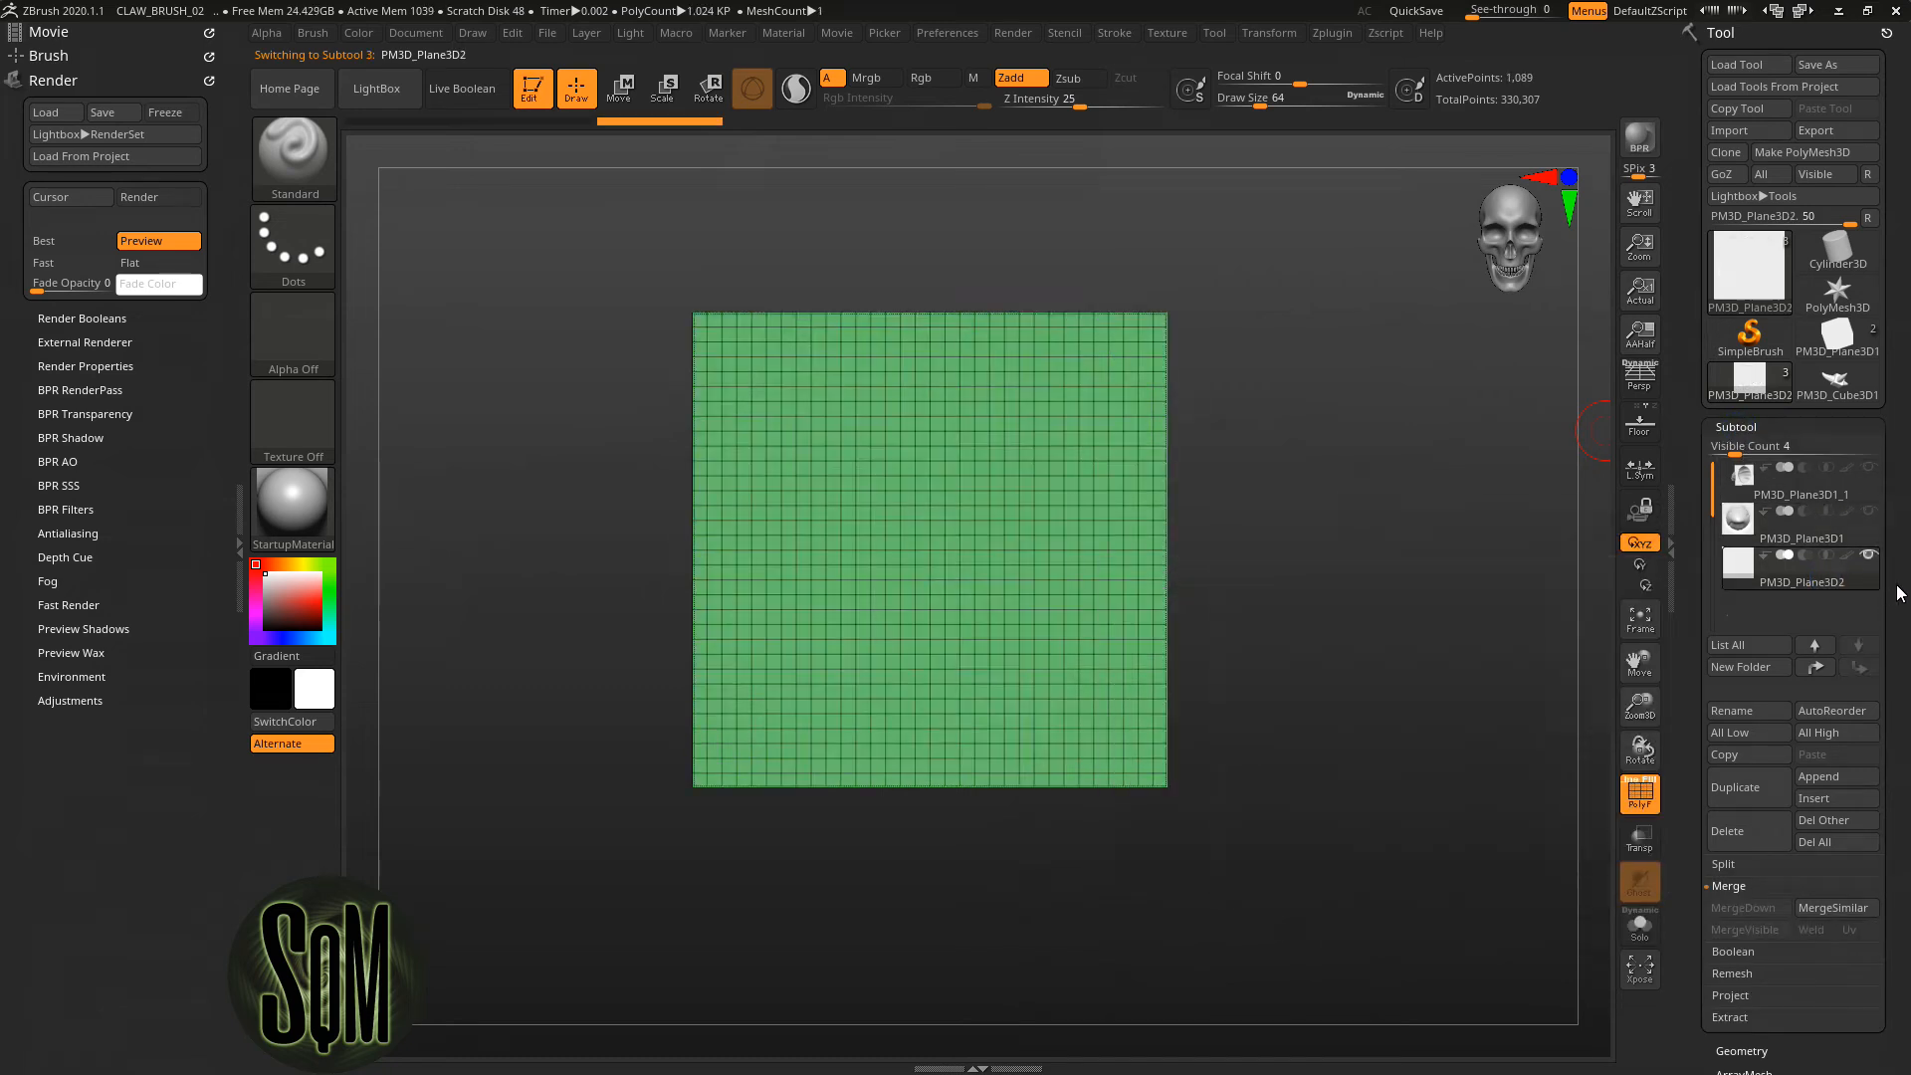
Subdivide the new plane three times to reach SDiv level 4
left_click(1753, 430)
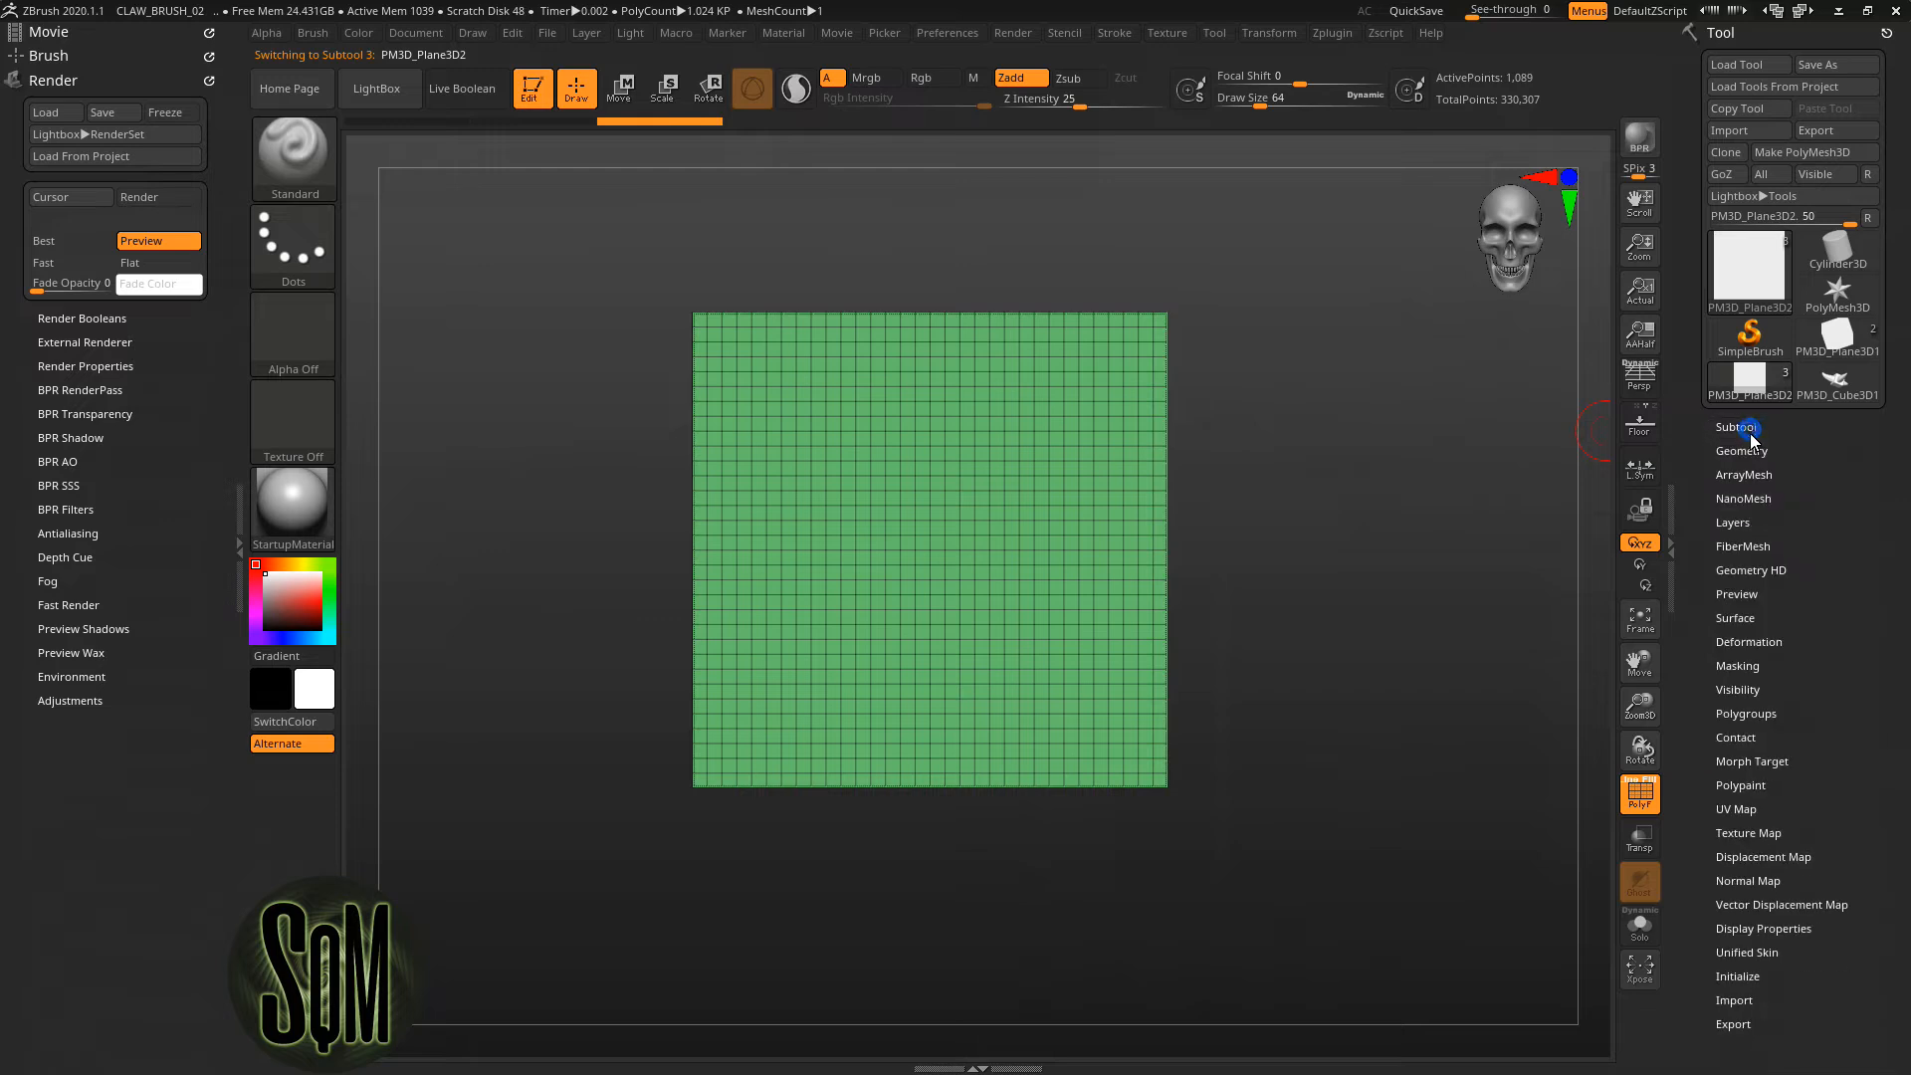
left_click(1747, 455)
left_click(1749, 613)
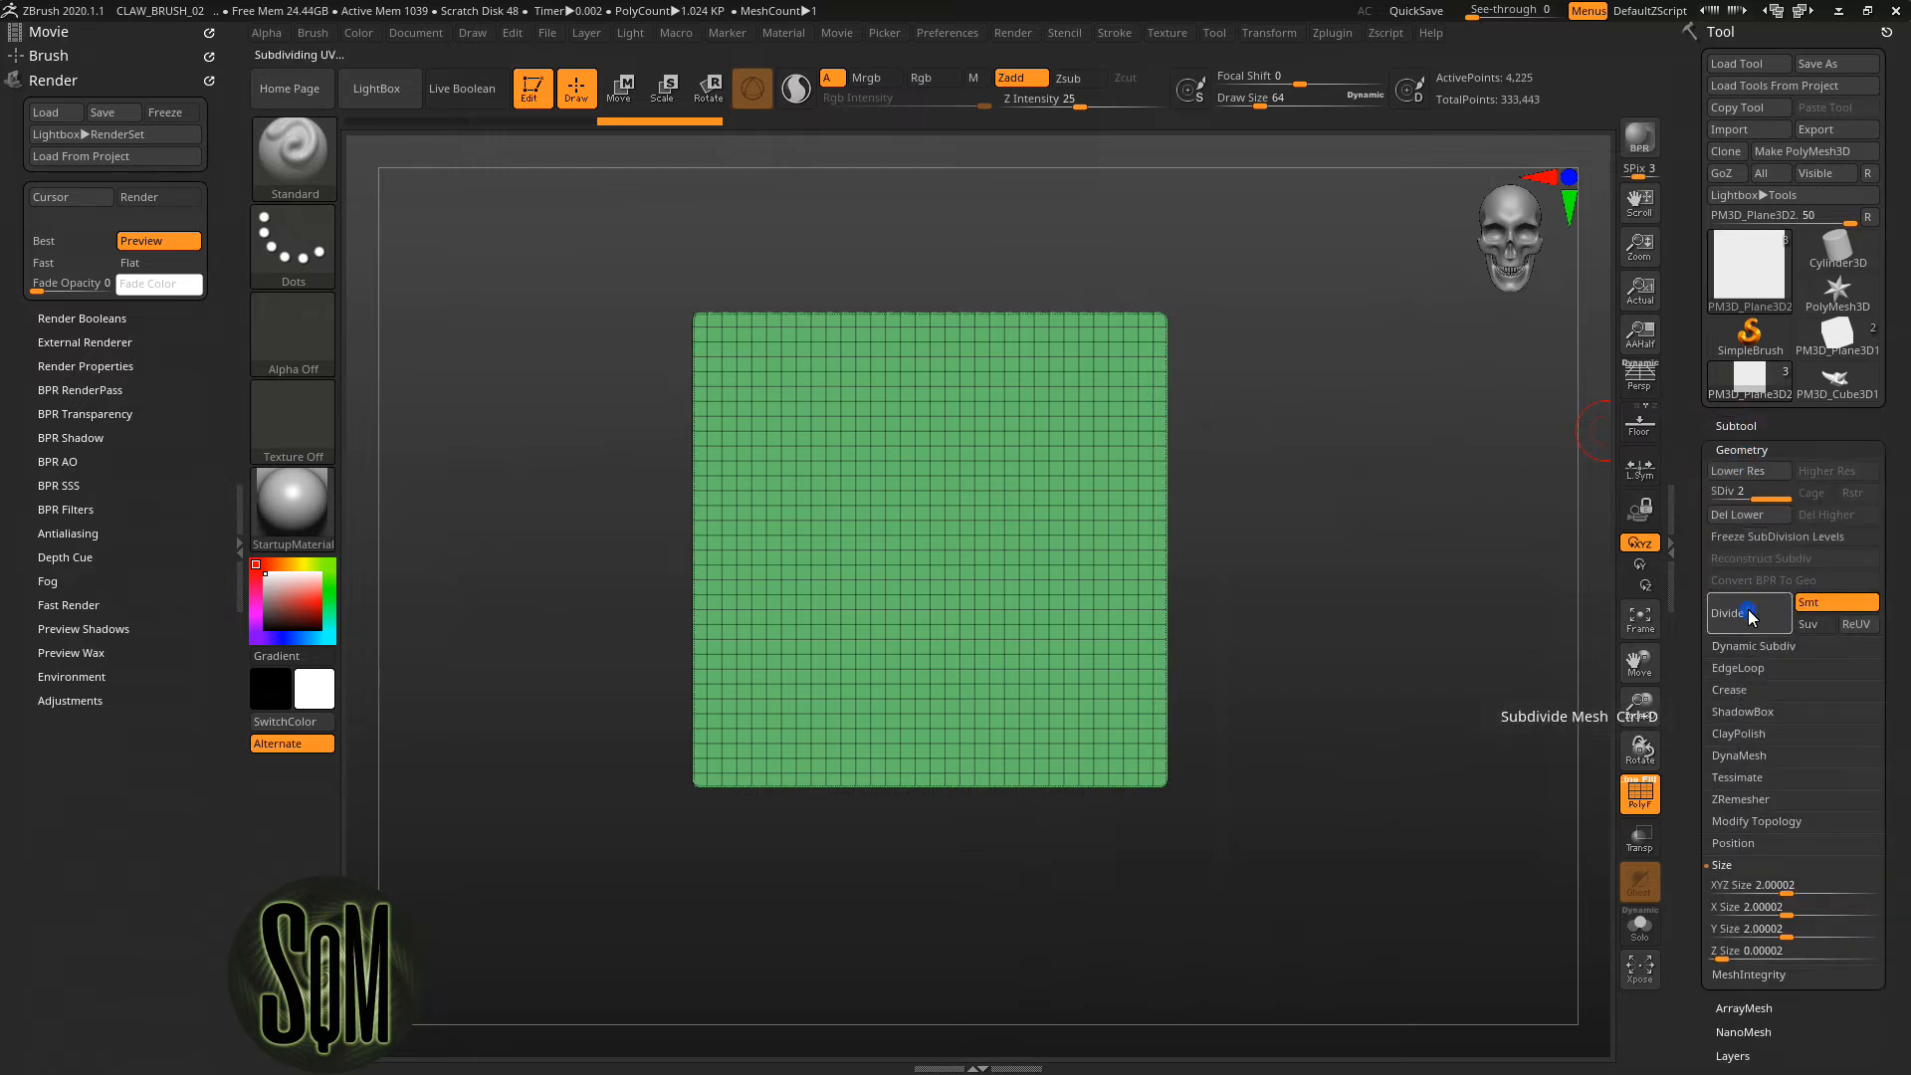
left_click(1749, 613)
left_click(1749, 614)
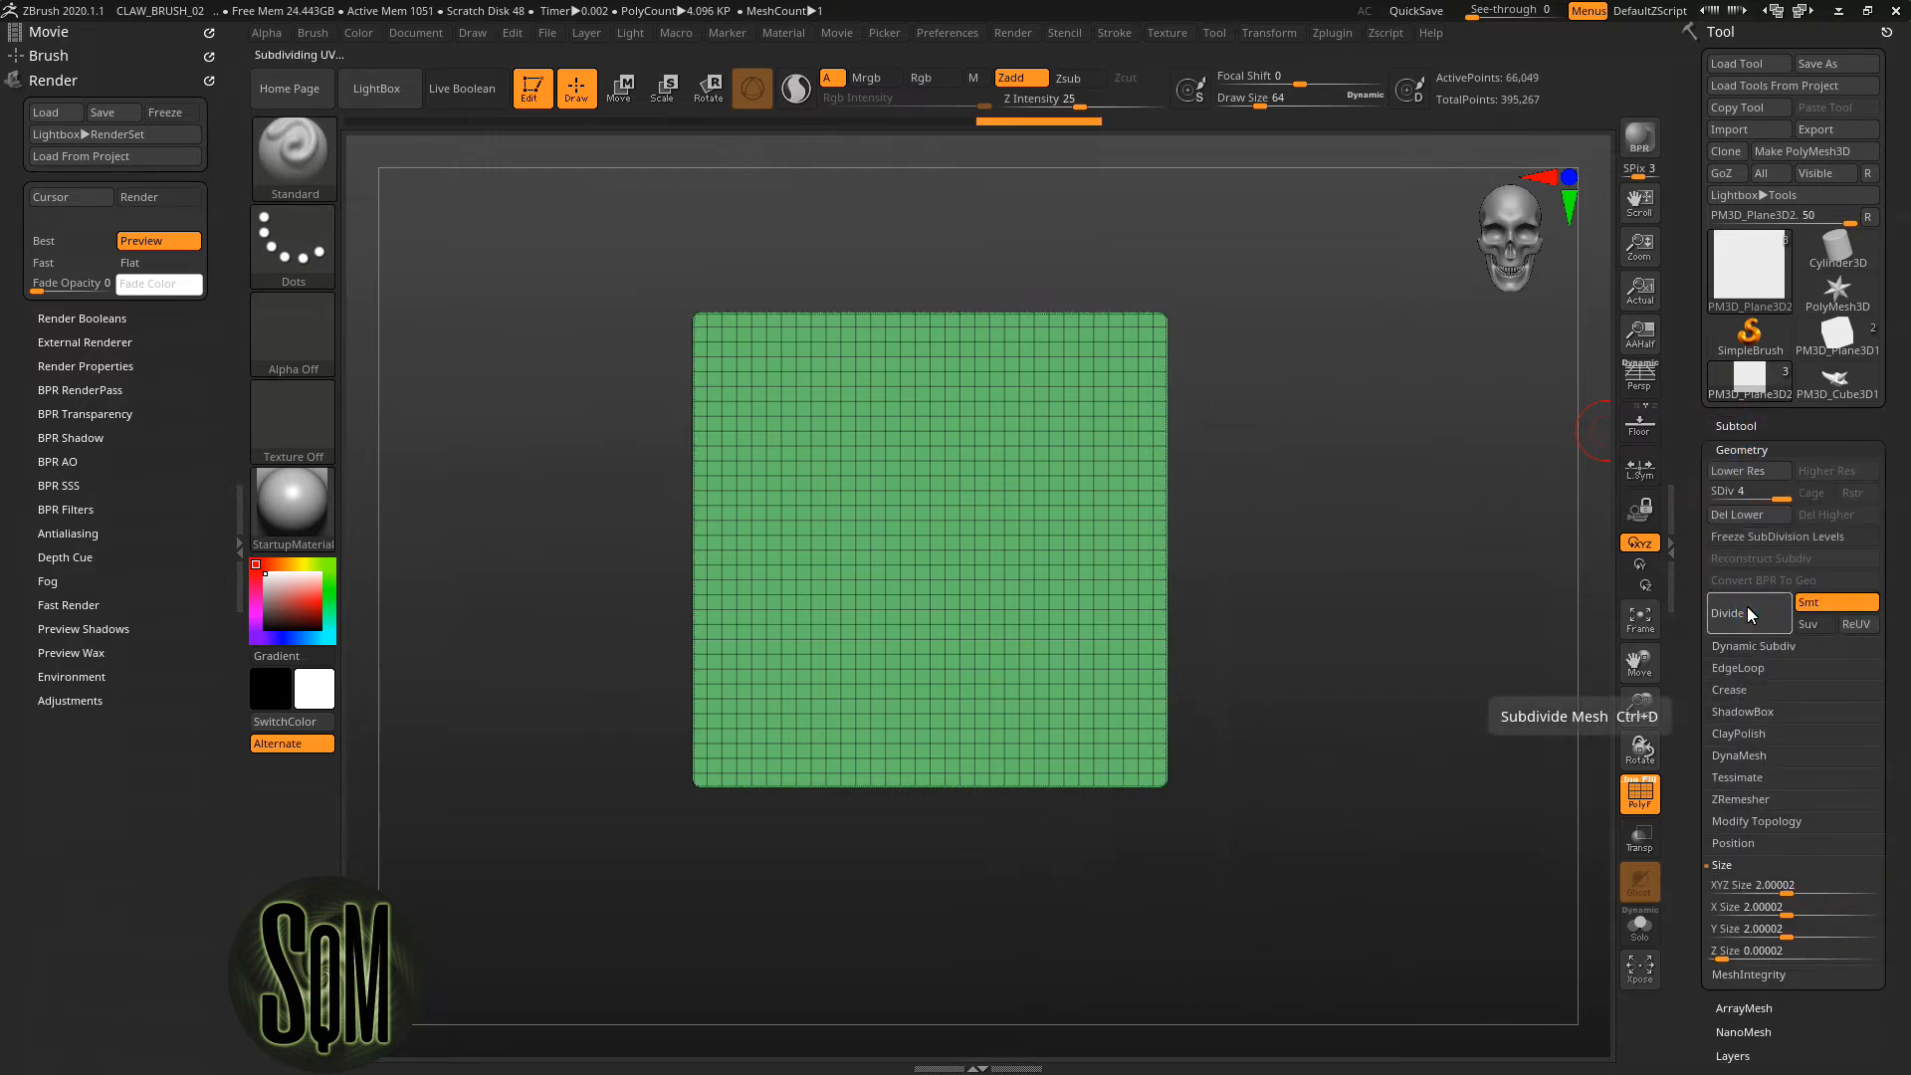
Hide the polyframe and mask a narrow border along all four edges of the plane
left_click_drag(1364, 397, 1503, 265)
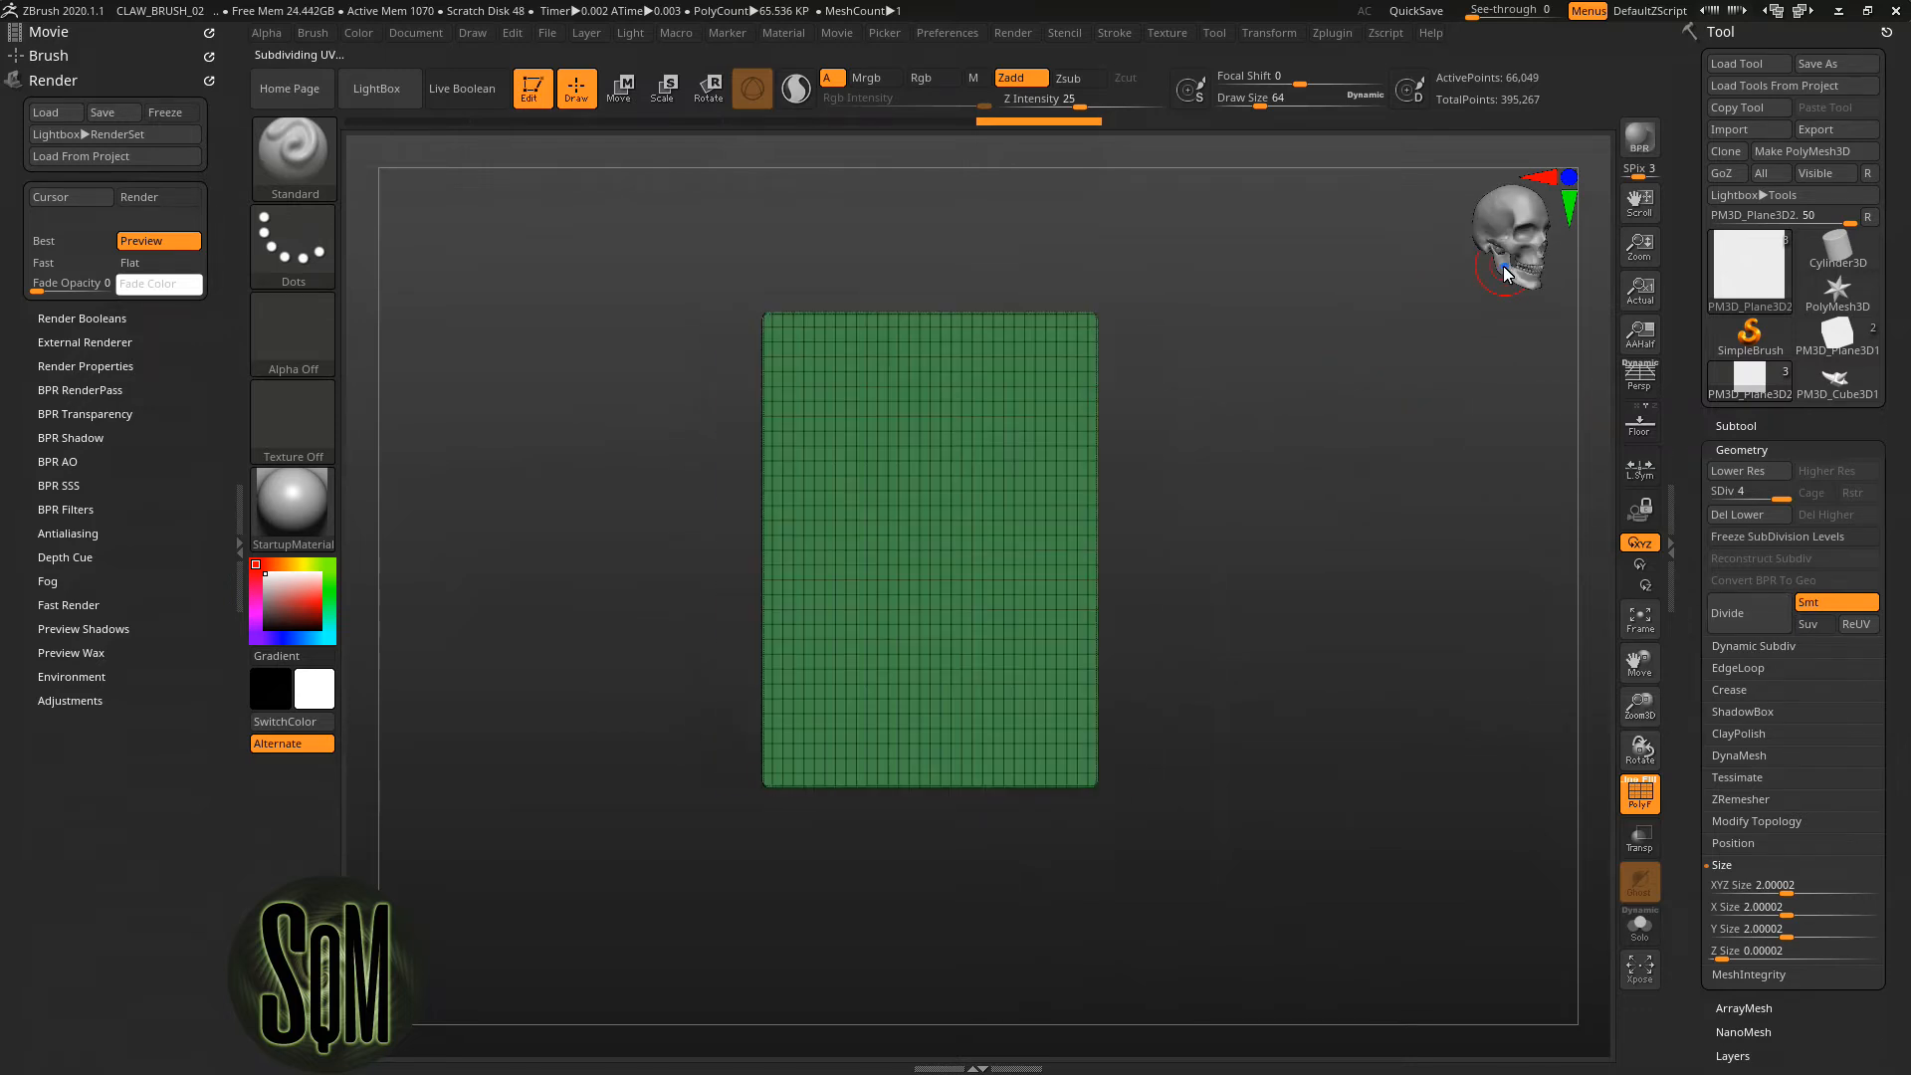
left_click(1504, 266)
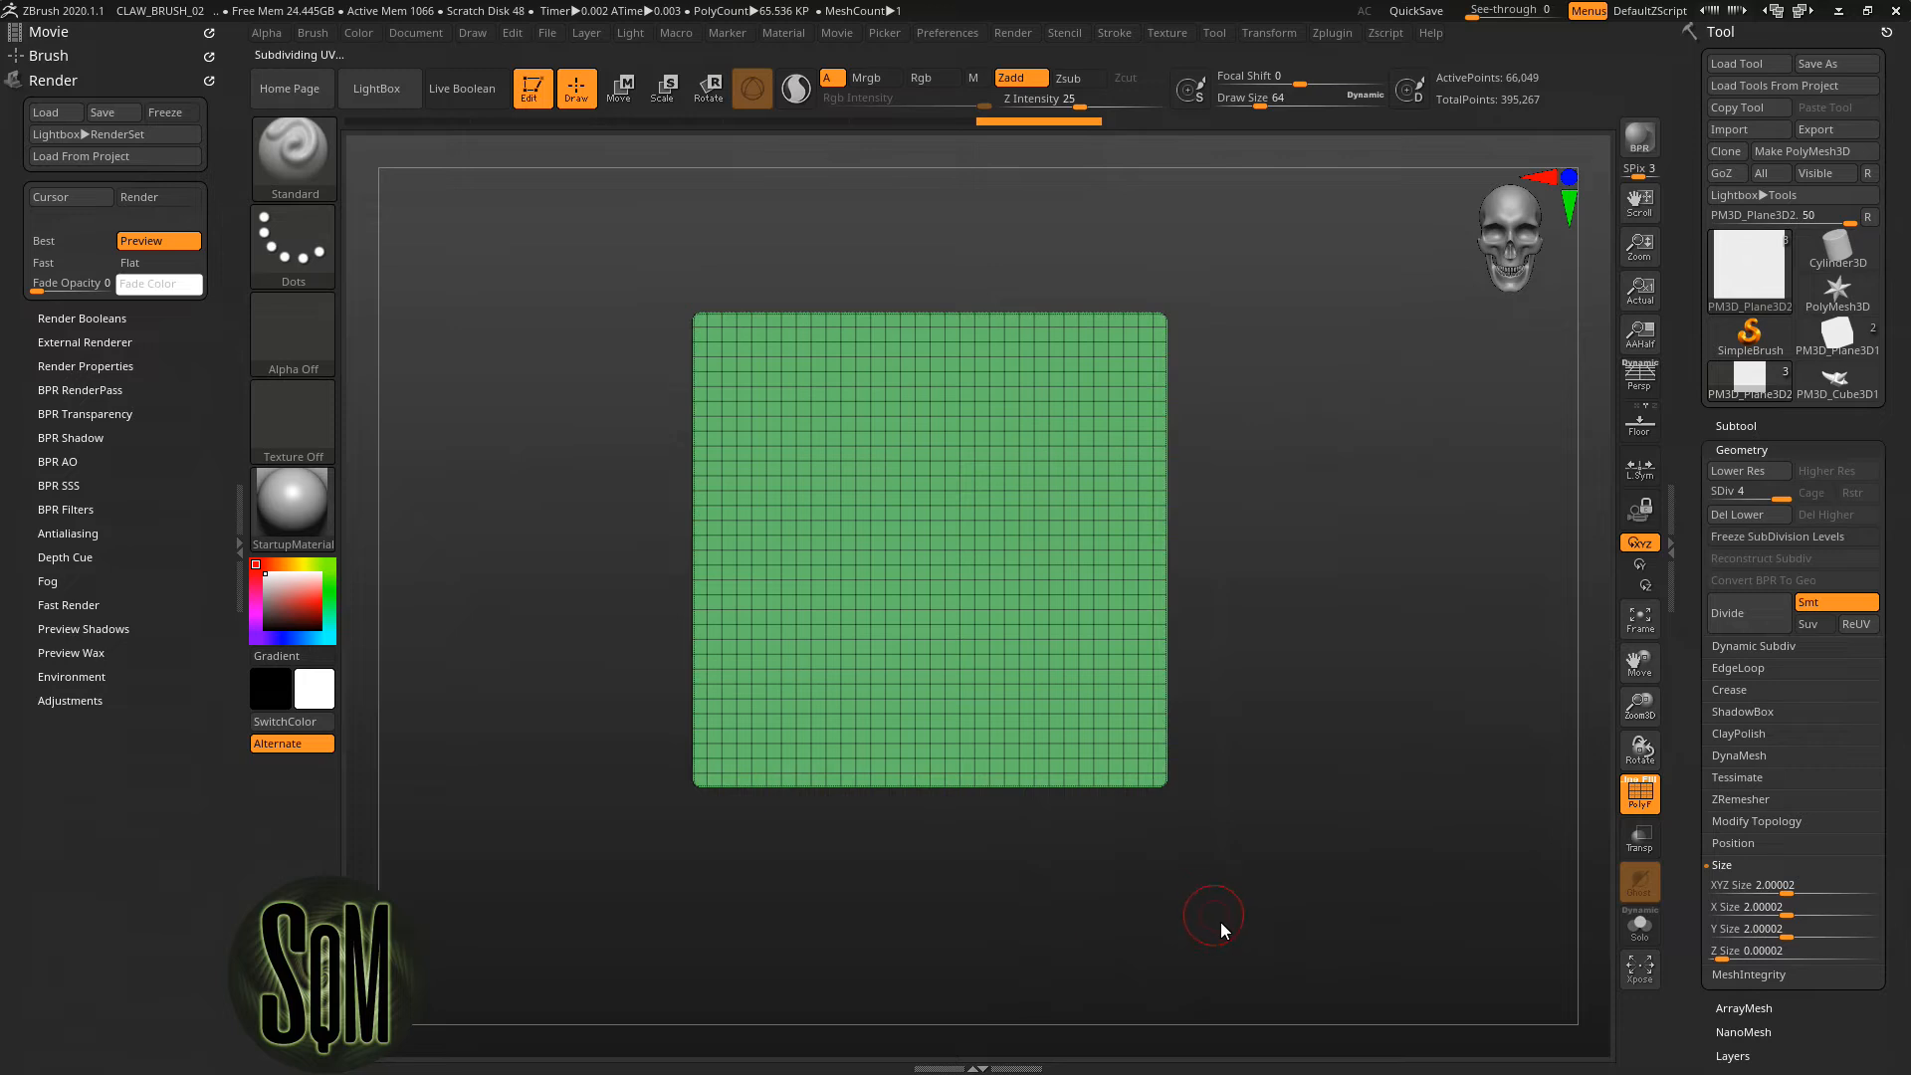
left_click(1653, 795)
left_click_drag(1268, 899, 1153, 265, "ctrl")
left_click_drag(600, 246, 1246, 334, "ctrl")
left_click_drag(547, 248, 708, 875, "ctrl")
mouse_move(572, 921)
left_mouse_down("ctrl")
mouse_move(1255, 819)
mouse_move(1288, 772)
left_mouse_up("ctrl")
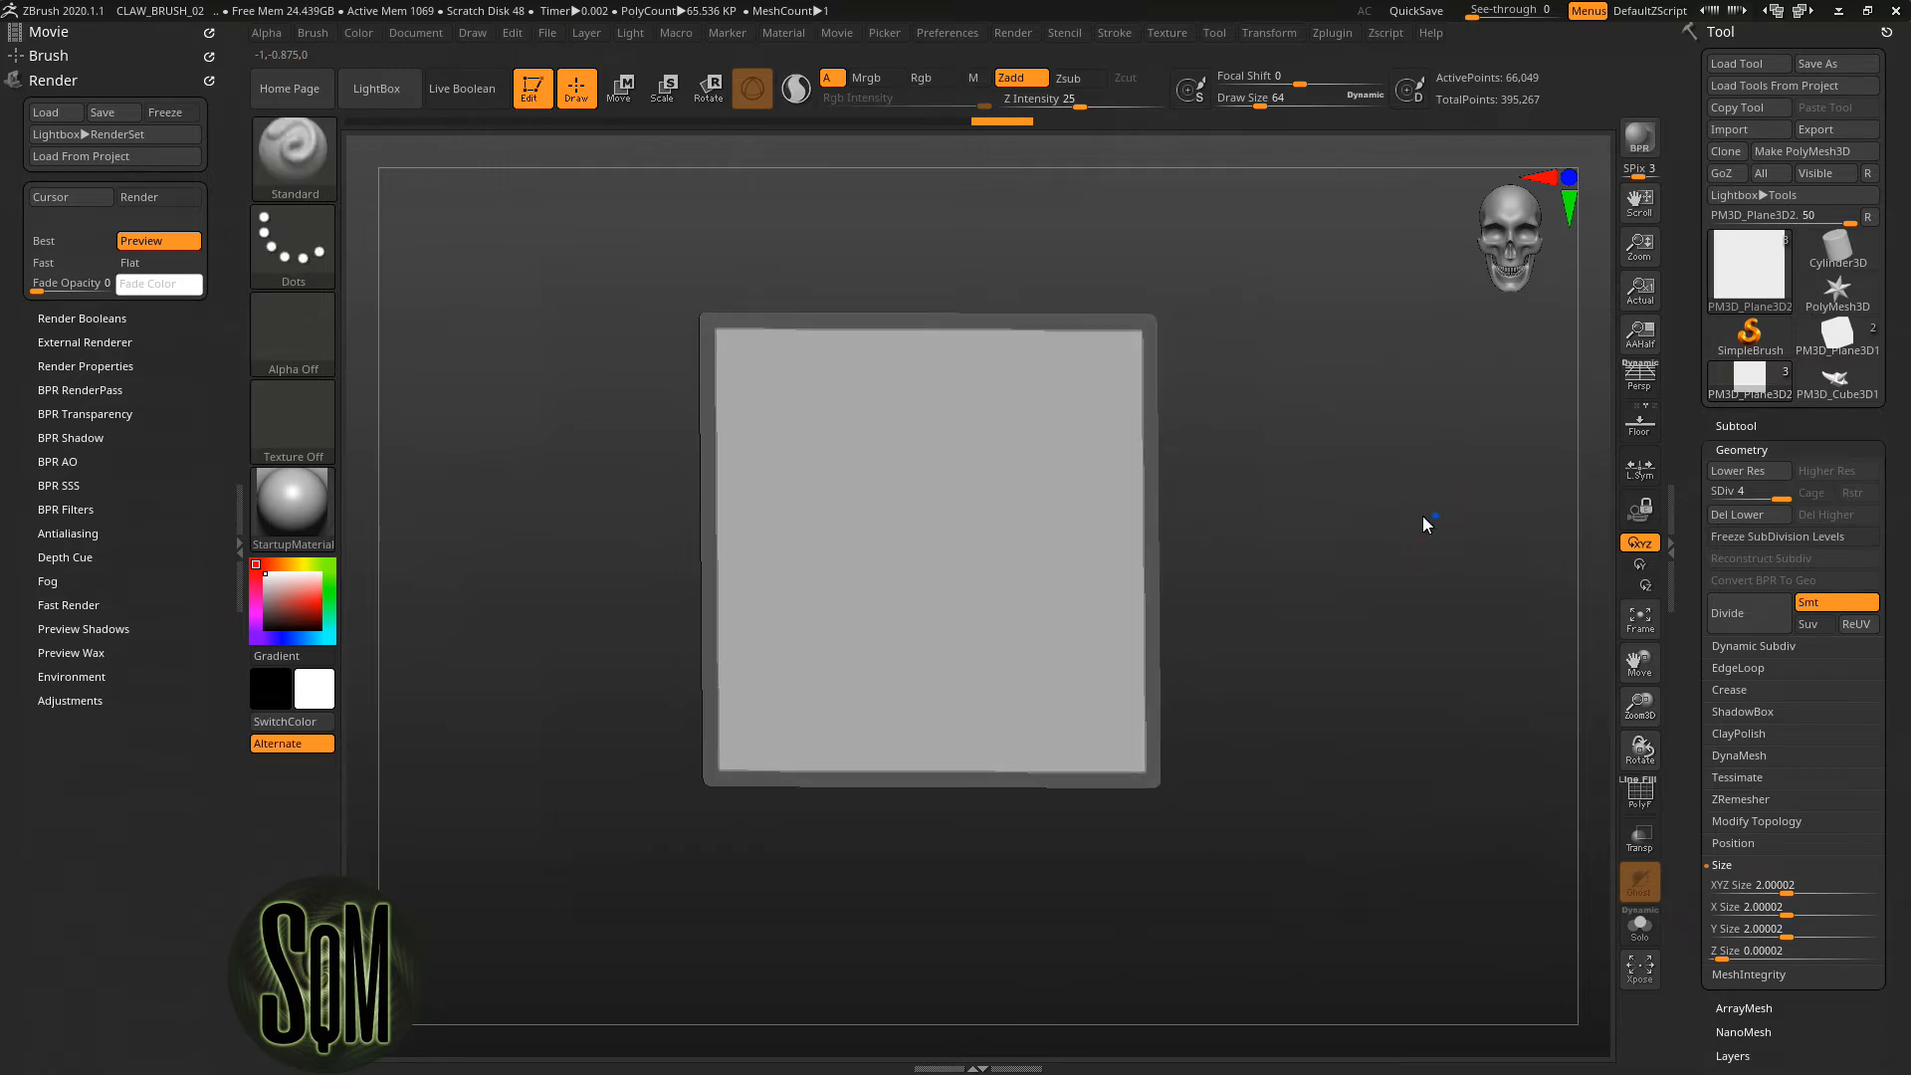
Select the Move brush for shaping the unmasked area of the plane
left_click_drag(1335, 472, 1368, 394)
key("b")
key("m")
key("v")
Try to pull the centre of the plane outward with the Move brush at draw size 270
left_click_drag(1302, 111, 1312, 110)
mouse_move(1324, 299)
left_mouse_down()
mouse_move(1388, 432)
mouse_move(1334, 457)
left_mouse_up()
mouse_move(947, 535)
left_mouse_down()
mouse_move(995, 494)
mouse_move(1066, 497)
left_mouse_up()
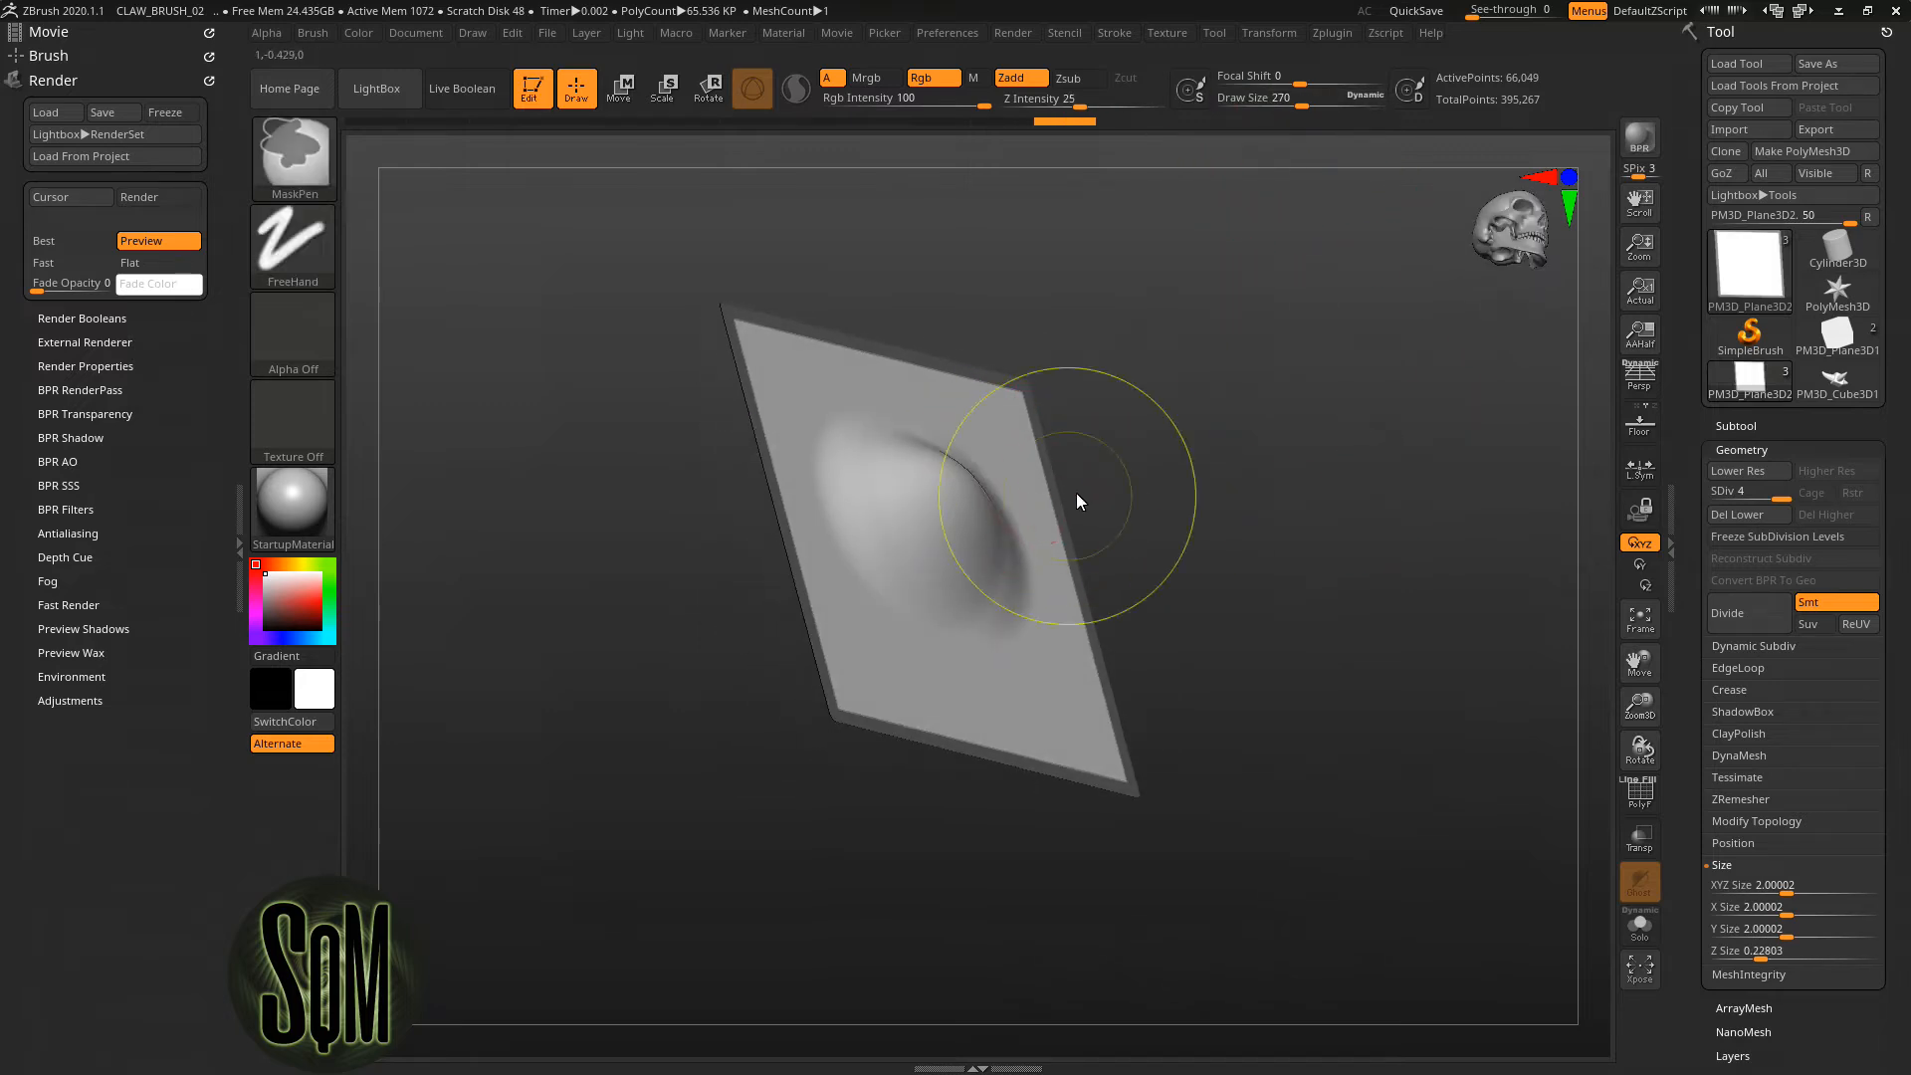
key("ctrl+z")
Pull the centre of the plane into a tall curved horn with the Move brush at draw size 203, and show the polyframe
left_click_drag(1300, 105, 1291, 105)
mouse_move(946, 541)
left_mouse_down()
mouse_move(1191, 424)
mouse_move(1336, 478)
mouse_move(1433, 554)
mouse_move(898, 428)
mouse_move(915, 380)
mouse_move(1000, 367)
left_mouse_up()
key("shift+f")
mouse_move(1234, 348)
left_mouse_down()
mouse_move(1340, 366)
mouse_move(1268, 360)
mouse_move(1513, 251)
mouse_move(1314, 319)
mouse_move(1192, 464)
mouse_move(1077, 494)
mouse_move(1137, 527)
mouse_move(1324, 390)
mouse_move(1346, 368)
mouse_move(1030, 548)
mouse_move(1268, 431)
mouse_move(936, 649)
left_mouse_up()
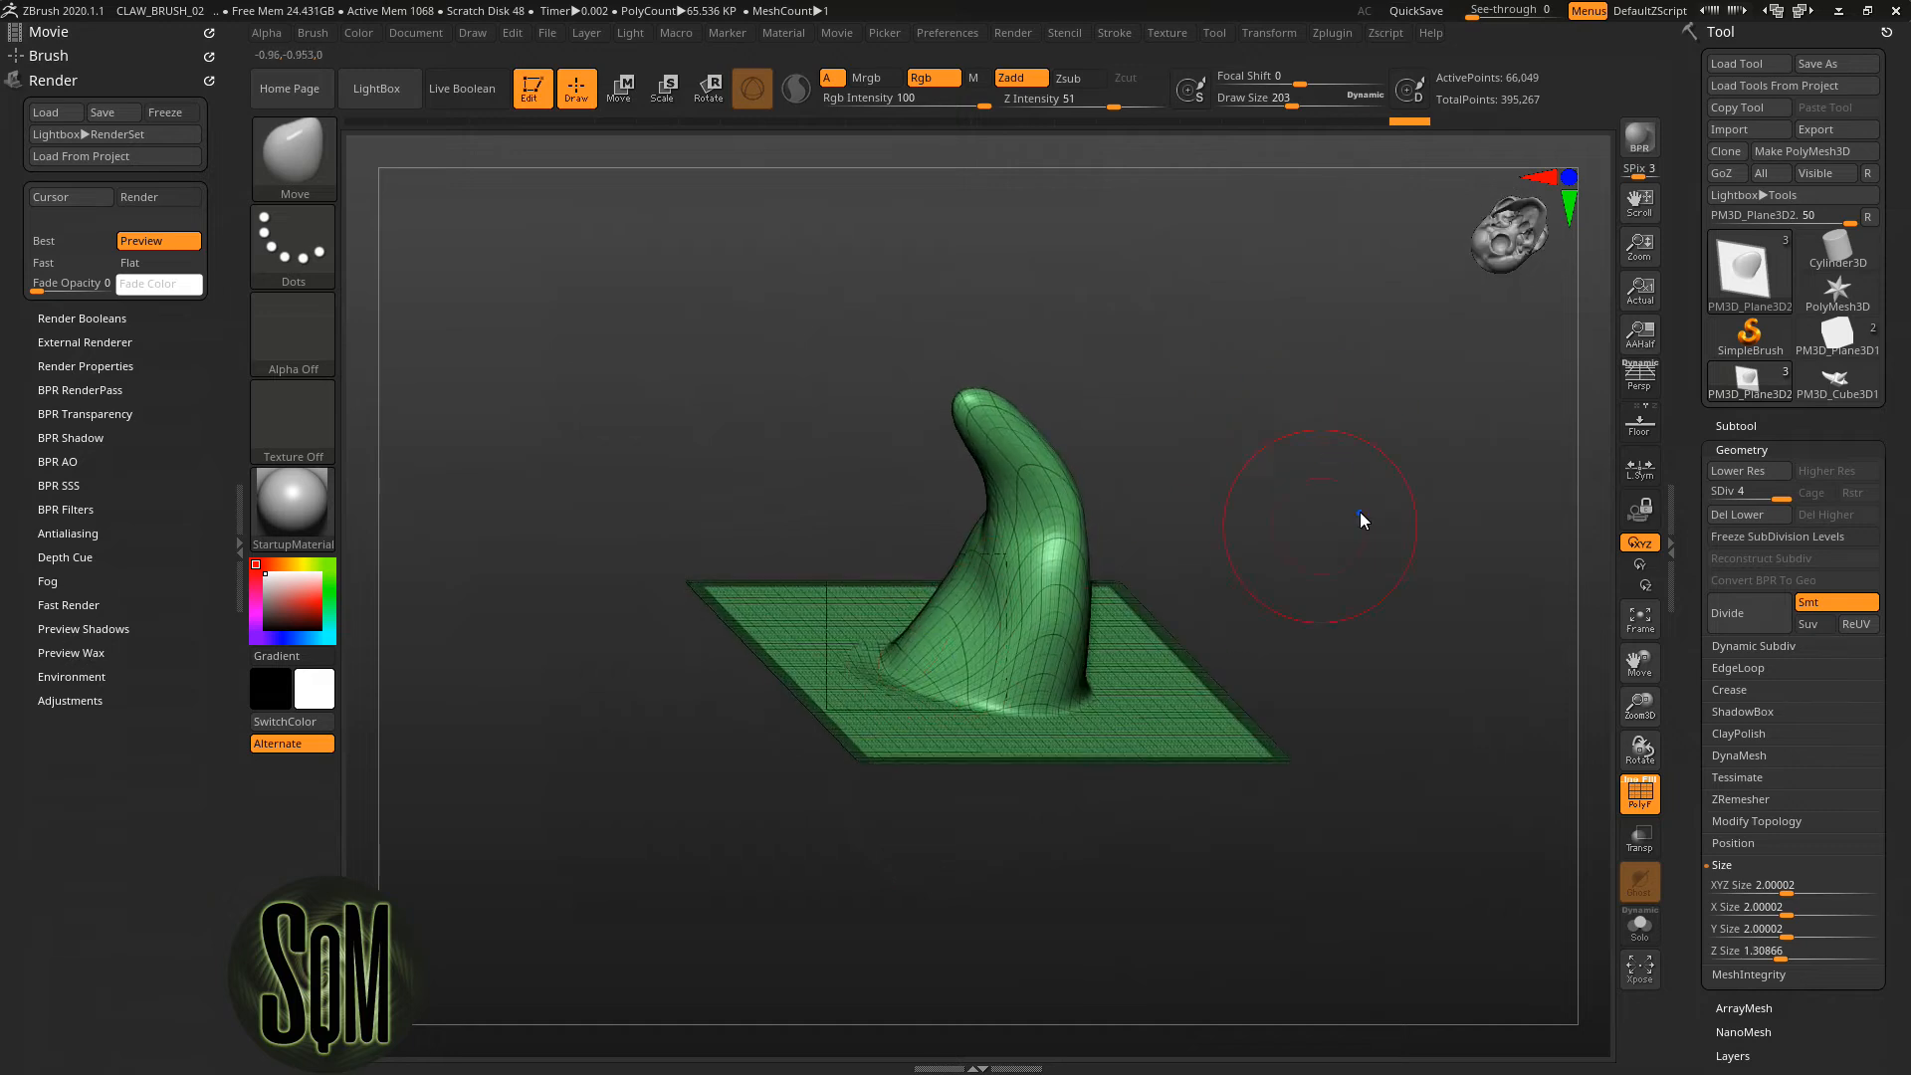
Refine the horn's bend from several sides with the Move brush at draw size 203
left_click_drag(1360, 511, 909, 643)
left_click_drag(954, 468, 933, 466)
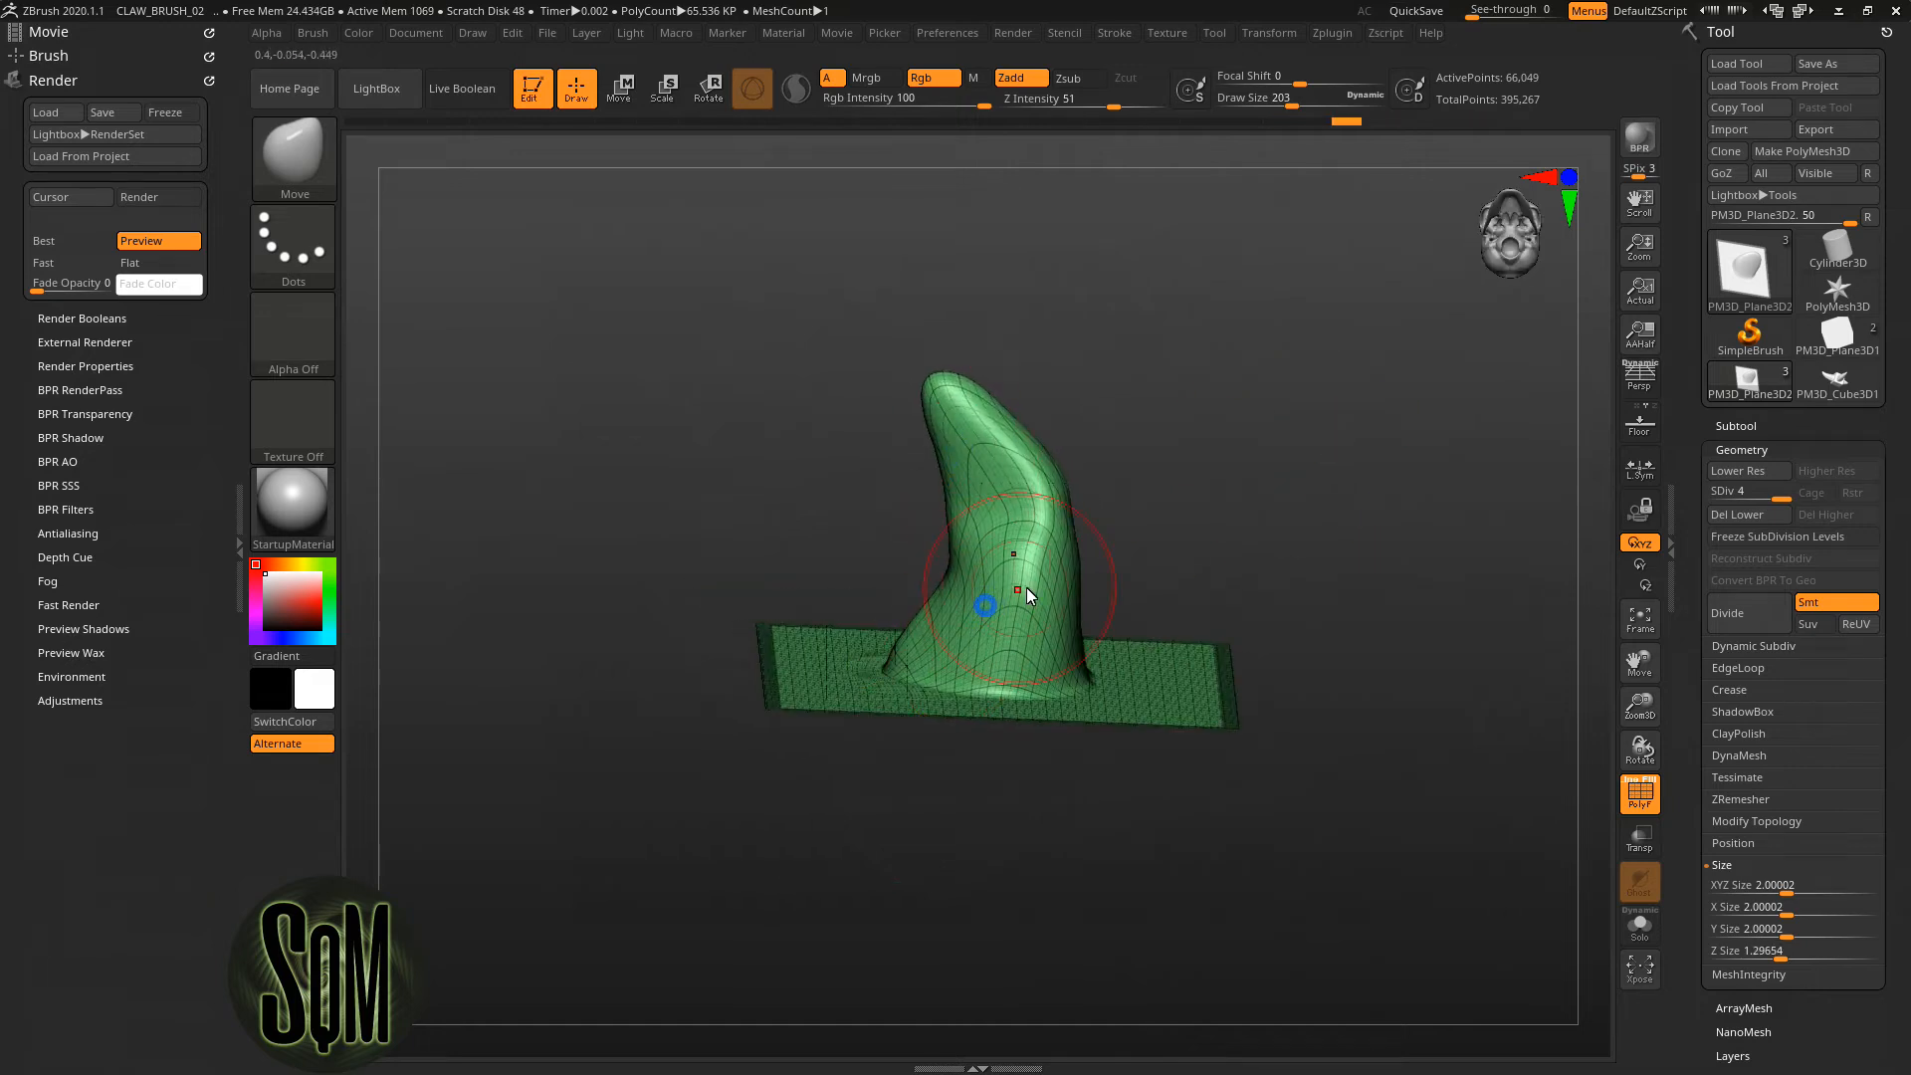
mouse_move(1120, 426)
left_mouse_down()
mouse_move(1191, 430)
mouse_move(1194, 517)
left_mouse_up()
left_click_drag(991, 506, 978, 500)
Smooth the claw's sides and reshape its inner curve with the Move brush at draw size 165
left_click(1285, 103)
left_click_drag(1208, 286, 1198, 294)
mouse_move(1025, 443)
left_mouse_down("shift")
mouse_move(986, 474)
mouse_move(1004, 567)
mouse_move(1018, 468)
left_mouse_up("shift")
left_click_drag(1230, 379, 1270, 383)
left_click_drag(952, 512, 887, 571, "shift")
left_click_drag(1205, 373, 1142, 430)
left_click_drag(884, 566, 889, 547)
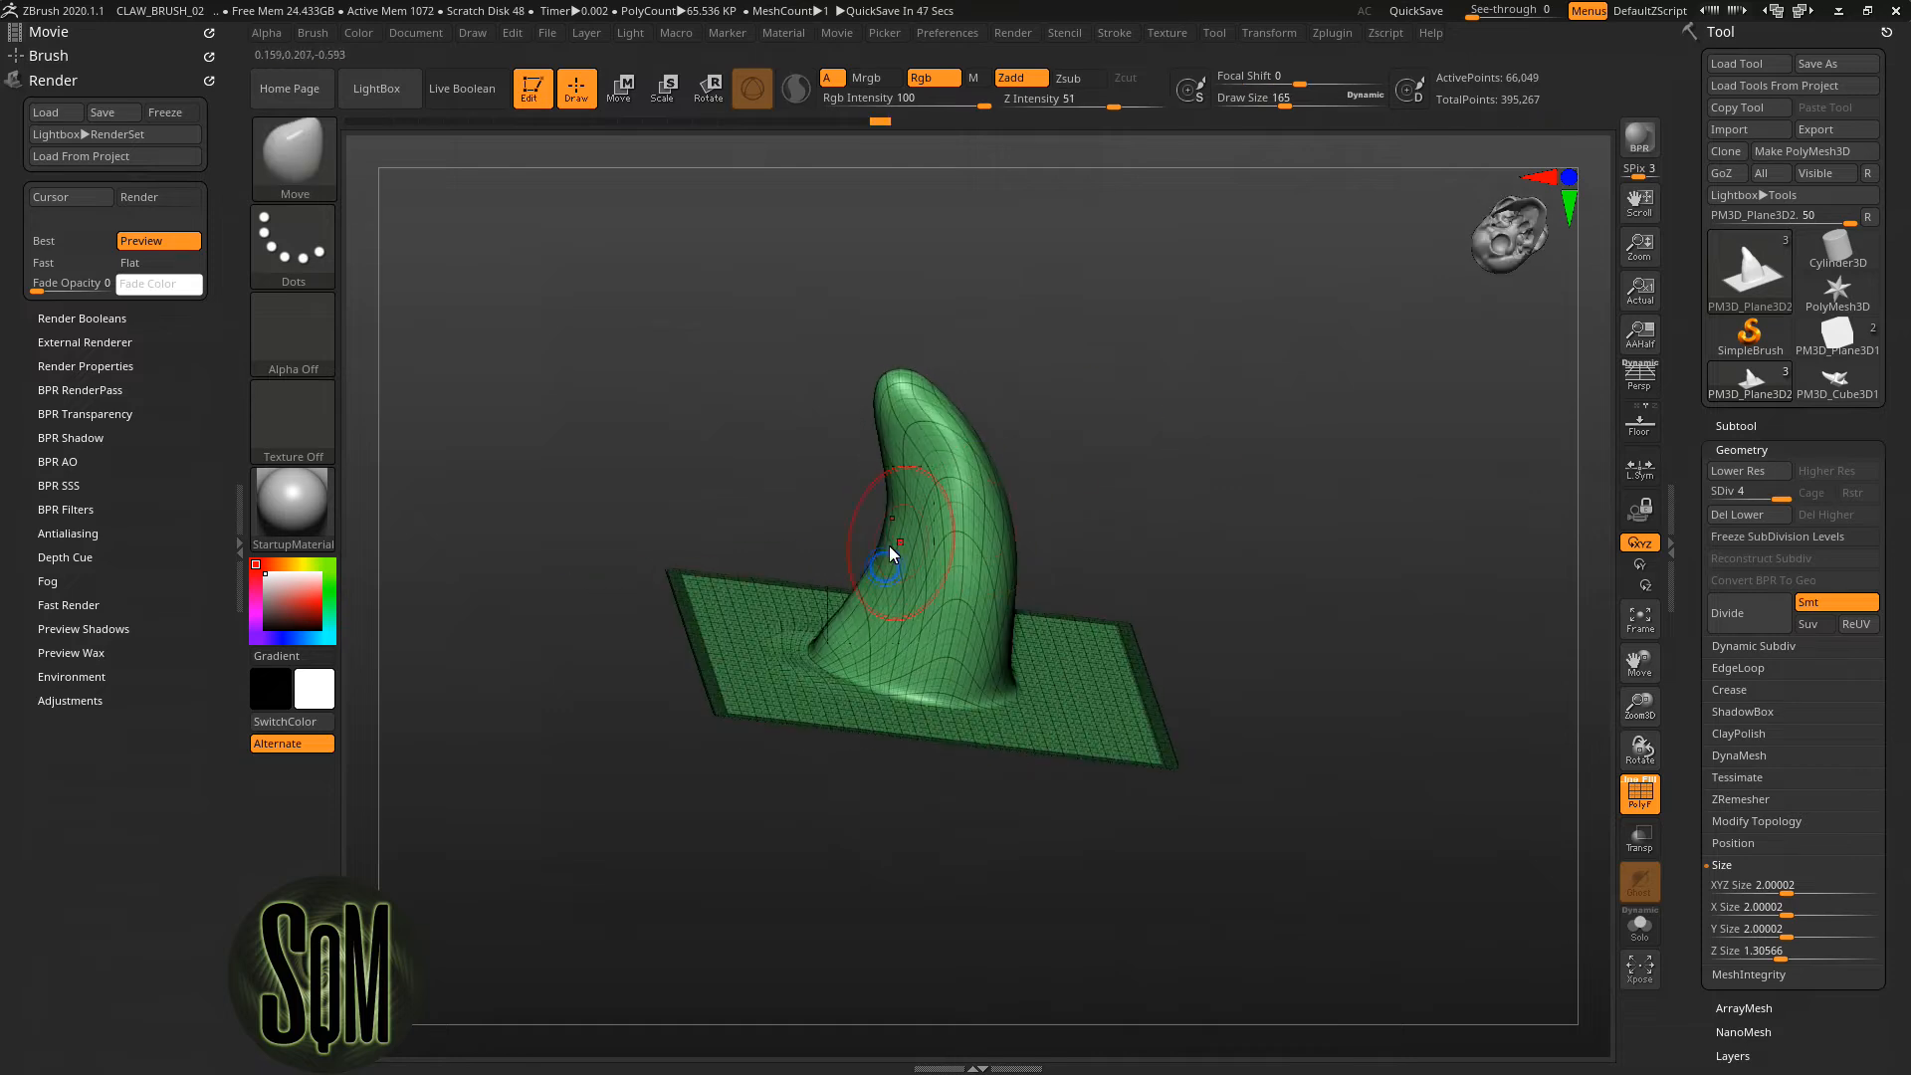
left_click_drag(890, 457, 892, 434)
Adjust the claw's tip with the Move brush at draw size 145
mouse_move(1134, 370)
left_mouse_down()
mouse_move(1269, 389)
mouse_move(1198, 440)
mouse_move(1168, 433)
left_mouse_up()
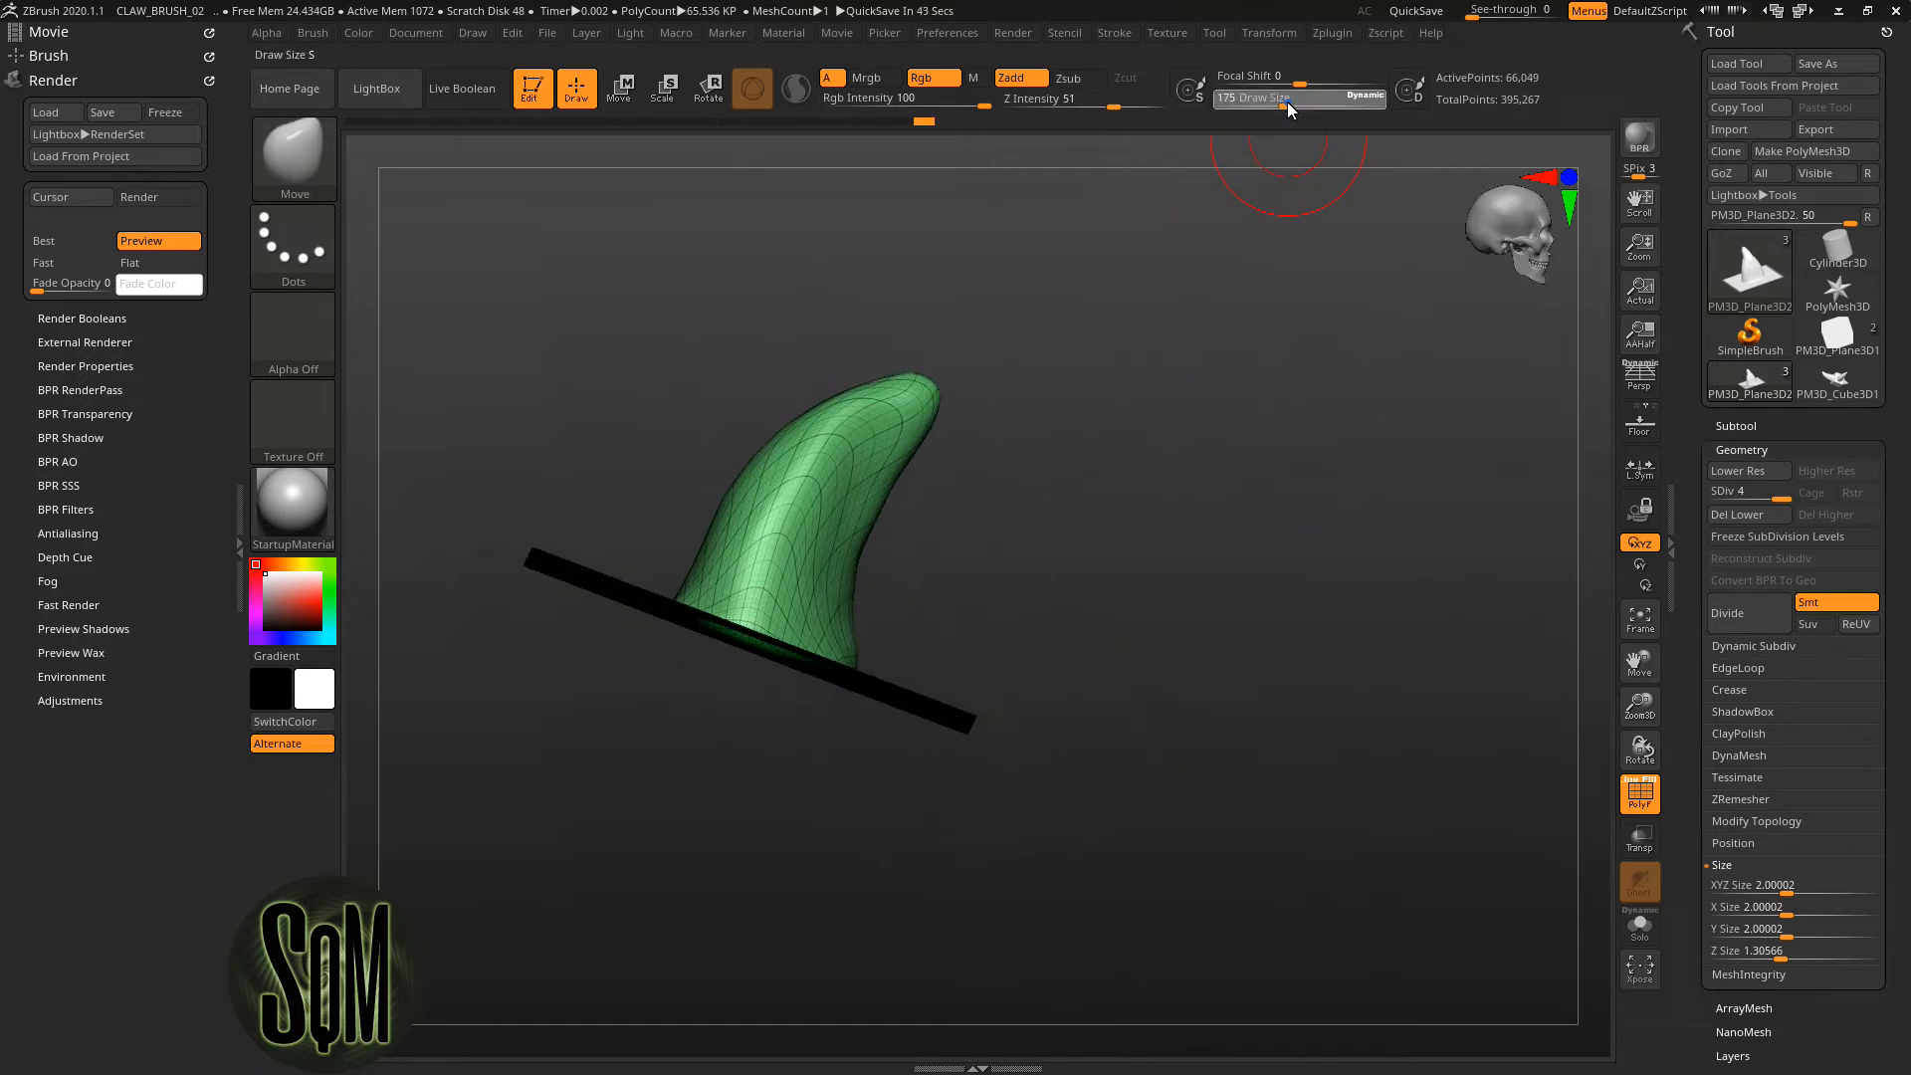
left_click_drag(1287, 105, 1280, 105)
left_click_drag(948, 404, 944, 410)
mouse_move(1105, 396)
left_mouse_down()
mouse_move(1167, 466)
mouse_move(1149, 498)
left_mouse_up()
Hide the polyframe, sculpt a lengthwise ridge on the claw's side with the Standard brush, and smooth it
key("b")
key("s")
key("t")
left_click_drag(975, 388, 1023, 402)
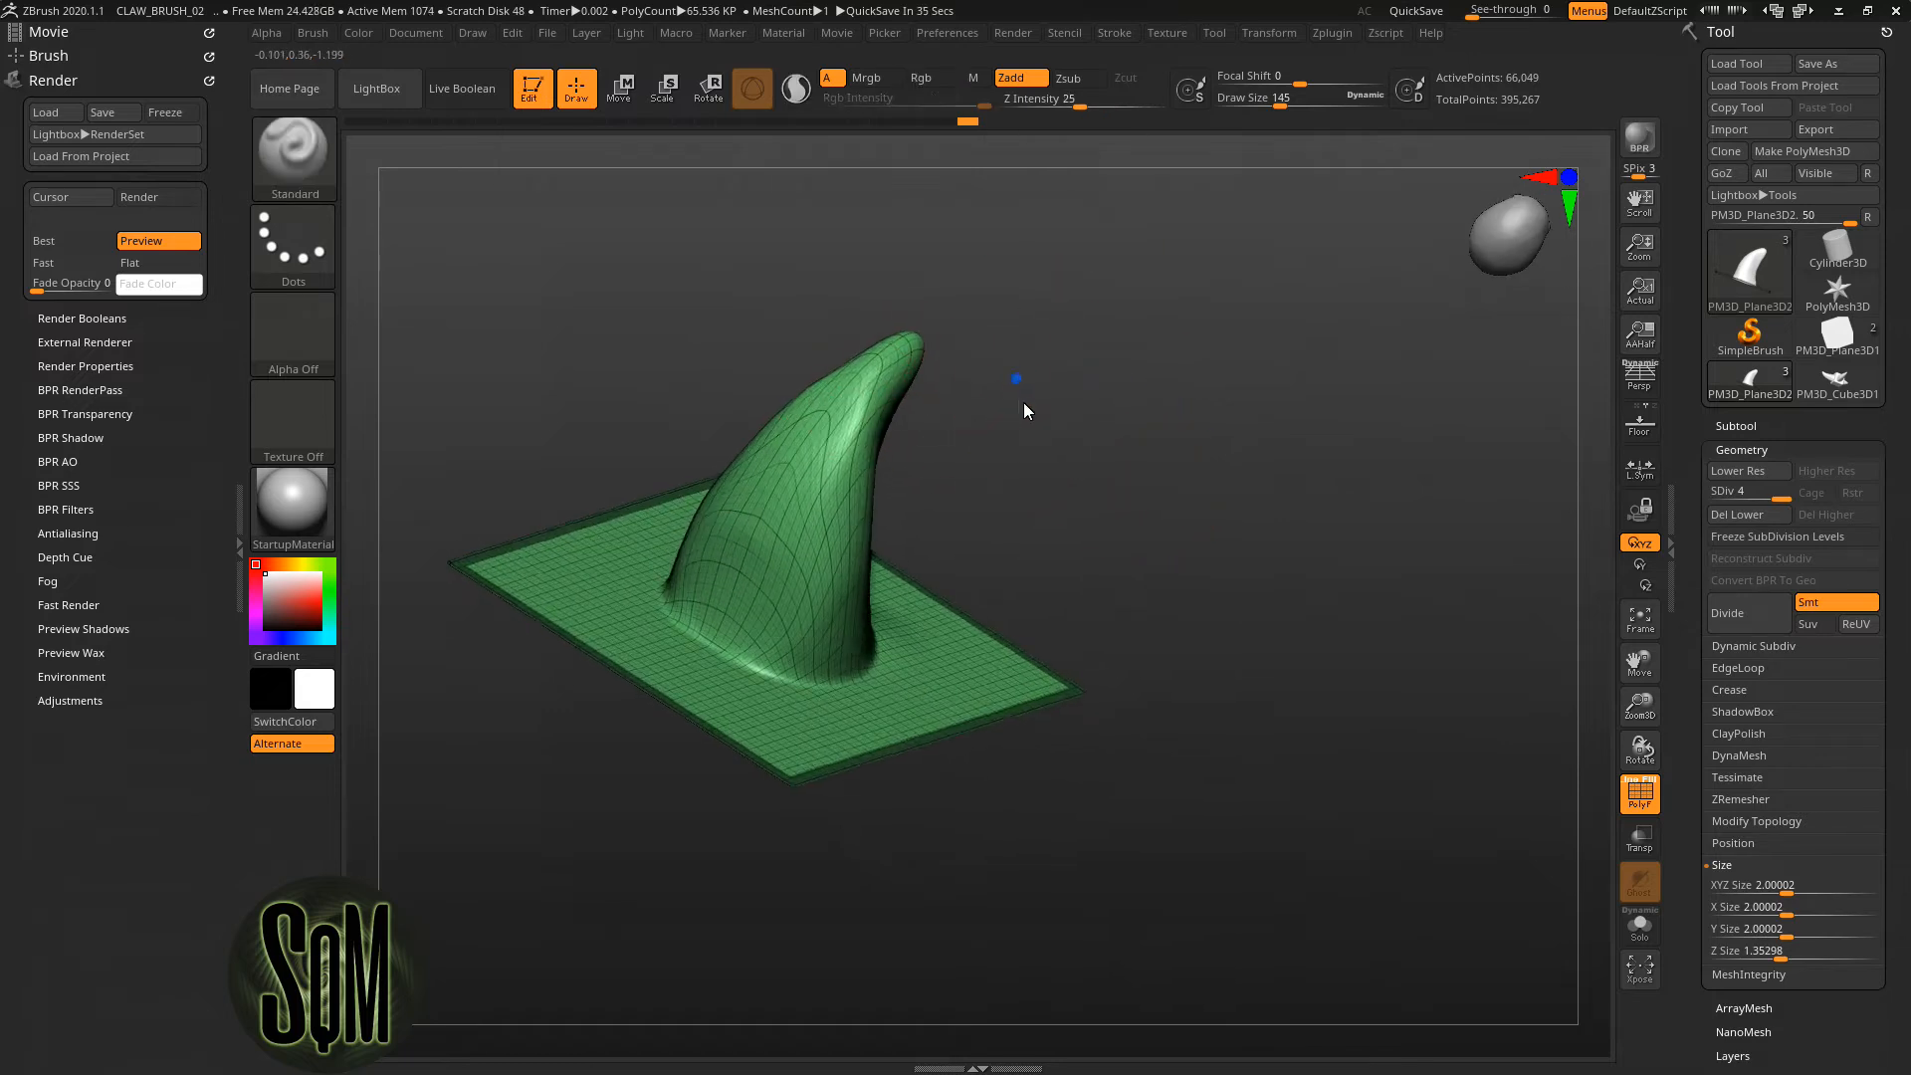
left_click(1658, 808)
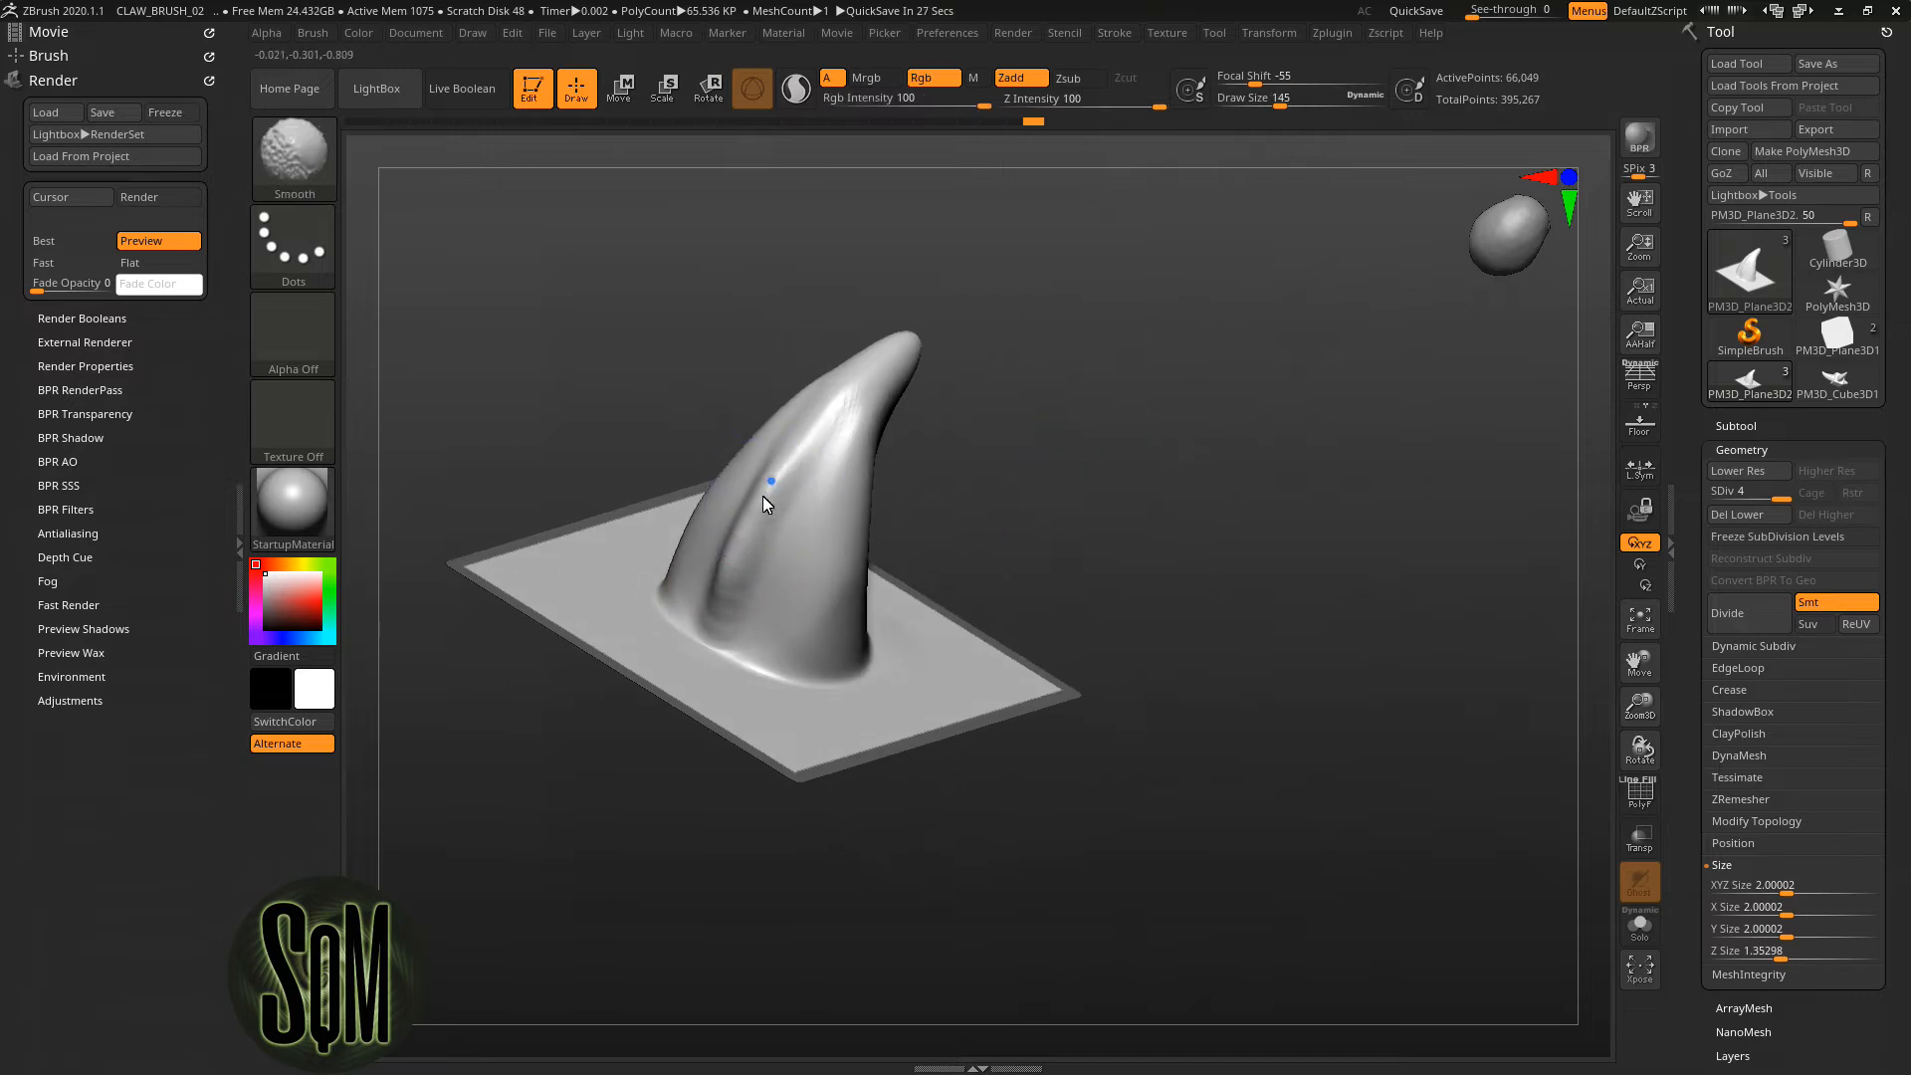
mouse_move(1095, 348)
left_mouse_down()
mouse_move(1131, 337)
mouse_move(1025, 388)
mouse_move(1080, 384)
left_mouse_up()
left_click_drag(768, 494, 832, 398, "shift")
Add more Standard brush strokes around the claw's body and base, and smooth its surface
left_click_drag(1065, 363, 936, 416)
left_click_drag(916, 522, 976, 623)
mouse_move(1046, 358)
left_mouse_down()
mouse_move(1182, 439)
mouse_move(1252, 592)
mouse_move(1250, 648)
left_mouse_up()
left_click_drag(964, 691, 1006, 682)
mouse_move(1263, 567)
left_mouse_down()
mouse_move(1216, 571)
mouse_move(1223, 601)
mouse_move(1272, 530)
mouse_move(1252, 446)
mouse_move(1290, 430)
mouse_move(1250, 529)
left_mouse_up()
left_click_drag(776, 513, 766, 428, "shift")
left_click_drag(1113, 339, 685, 474)
mouse_move(1145, 348)
left_mouse_down()
mouse_move(1075, 332)
mouse_move(1215, 470)
mouse_move(1213, 449)
left_mouse_up()
Pull the upper edge of the claw's base outward with the Move brush at draw size 220
key("b")
key("m")
key("v")
left_click_drag(1280, 105, 1294, 105)
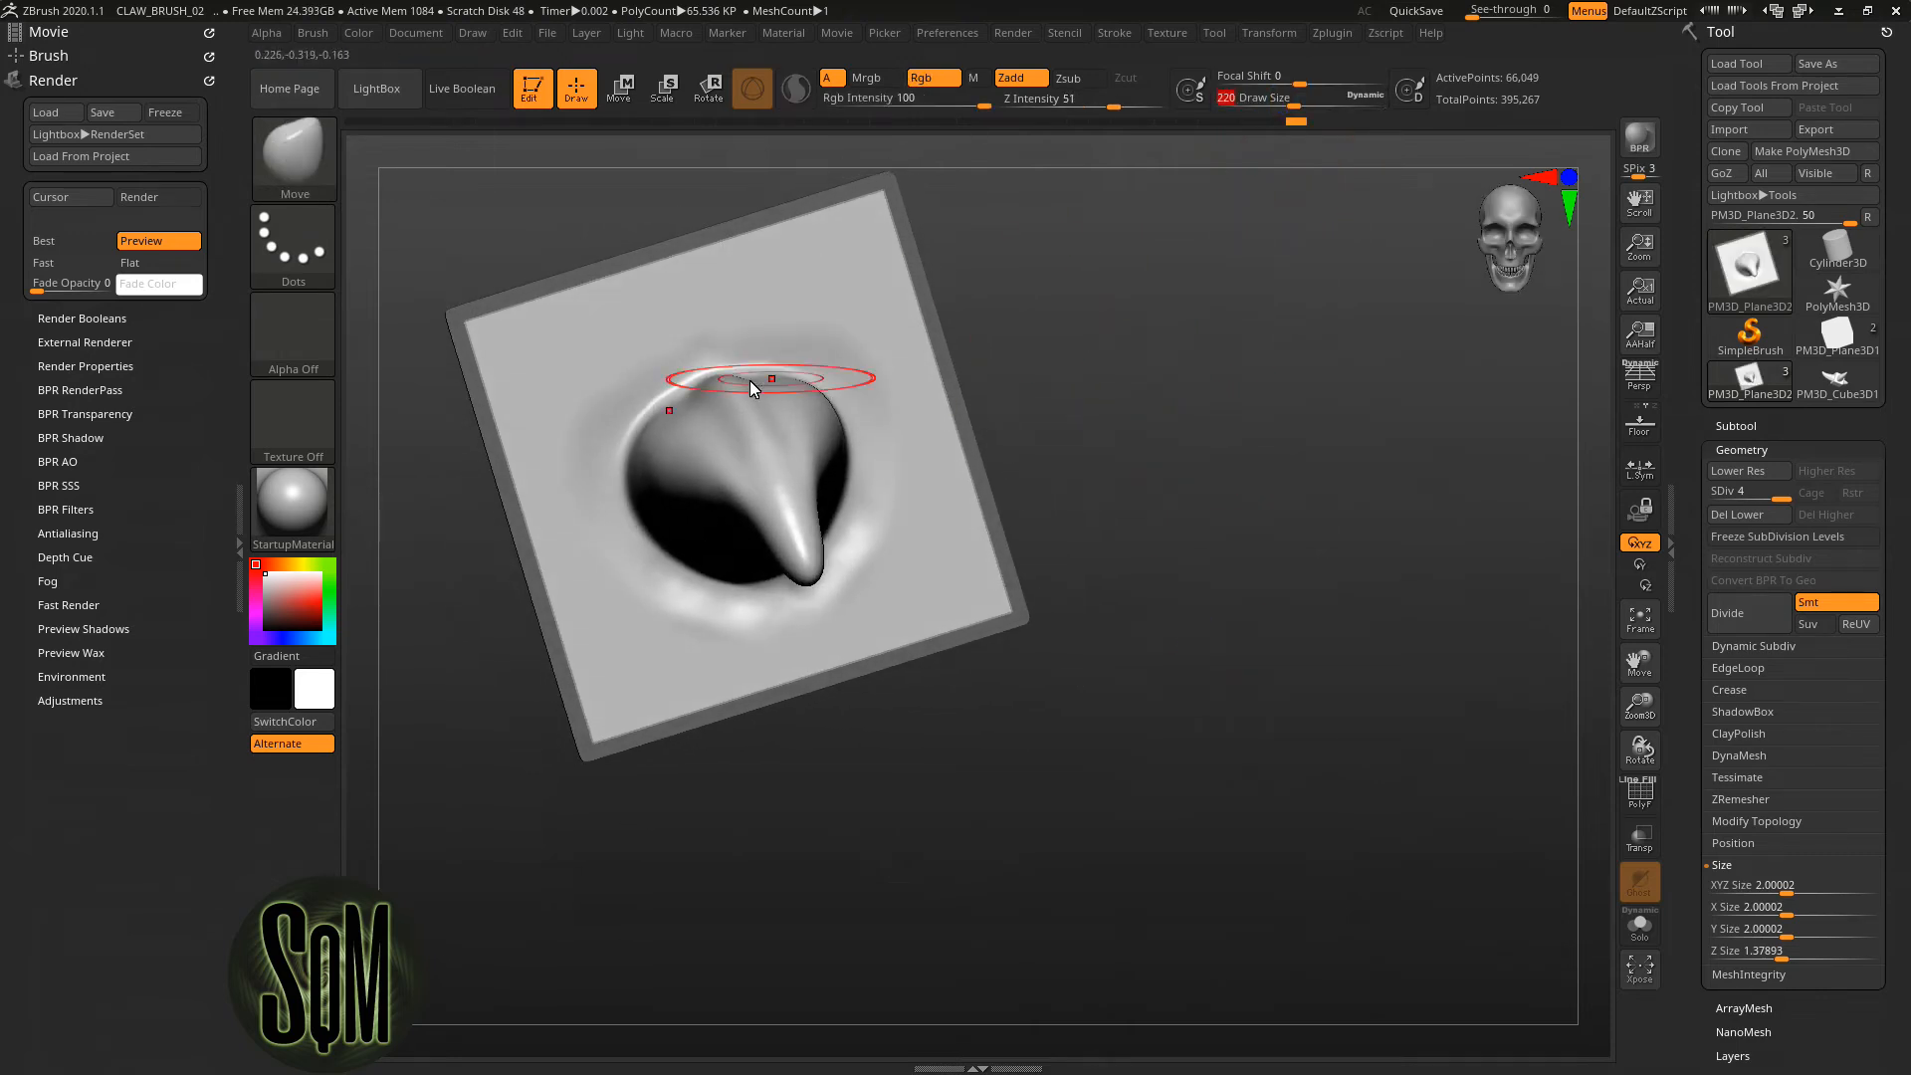
left_click_drag(712, 385, 706, 360)
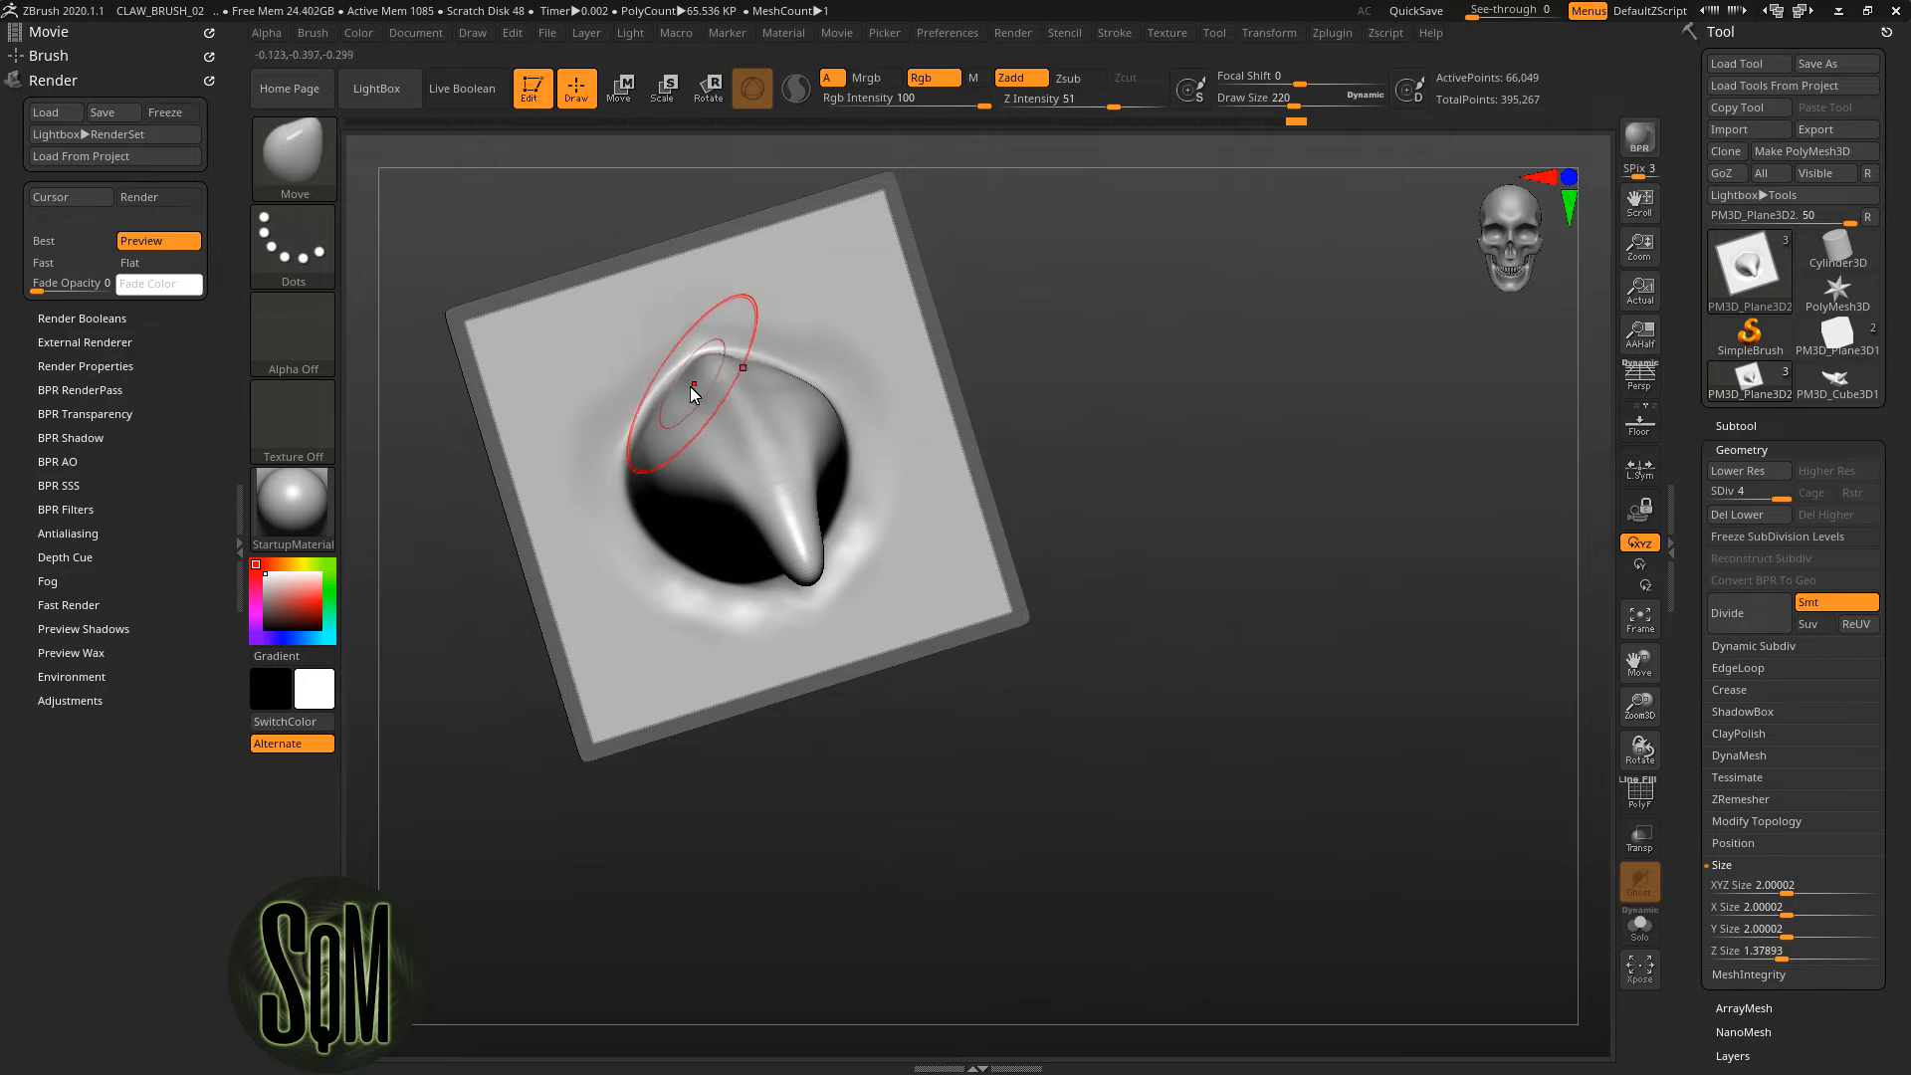
left_click_drag(986, 338, 635, 395)
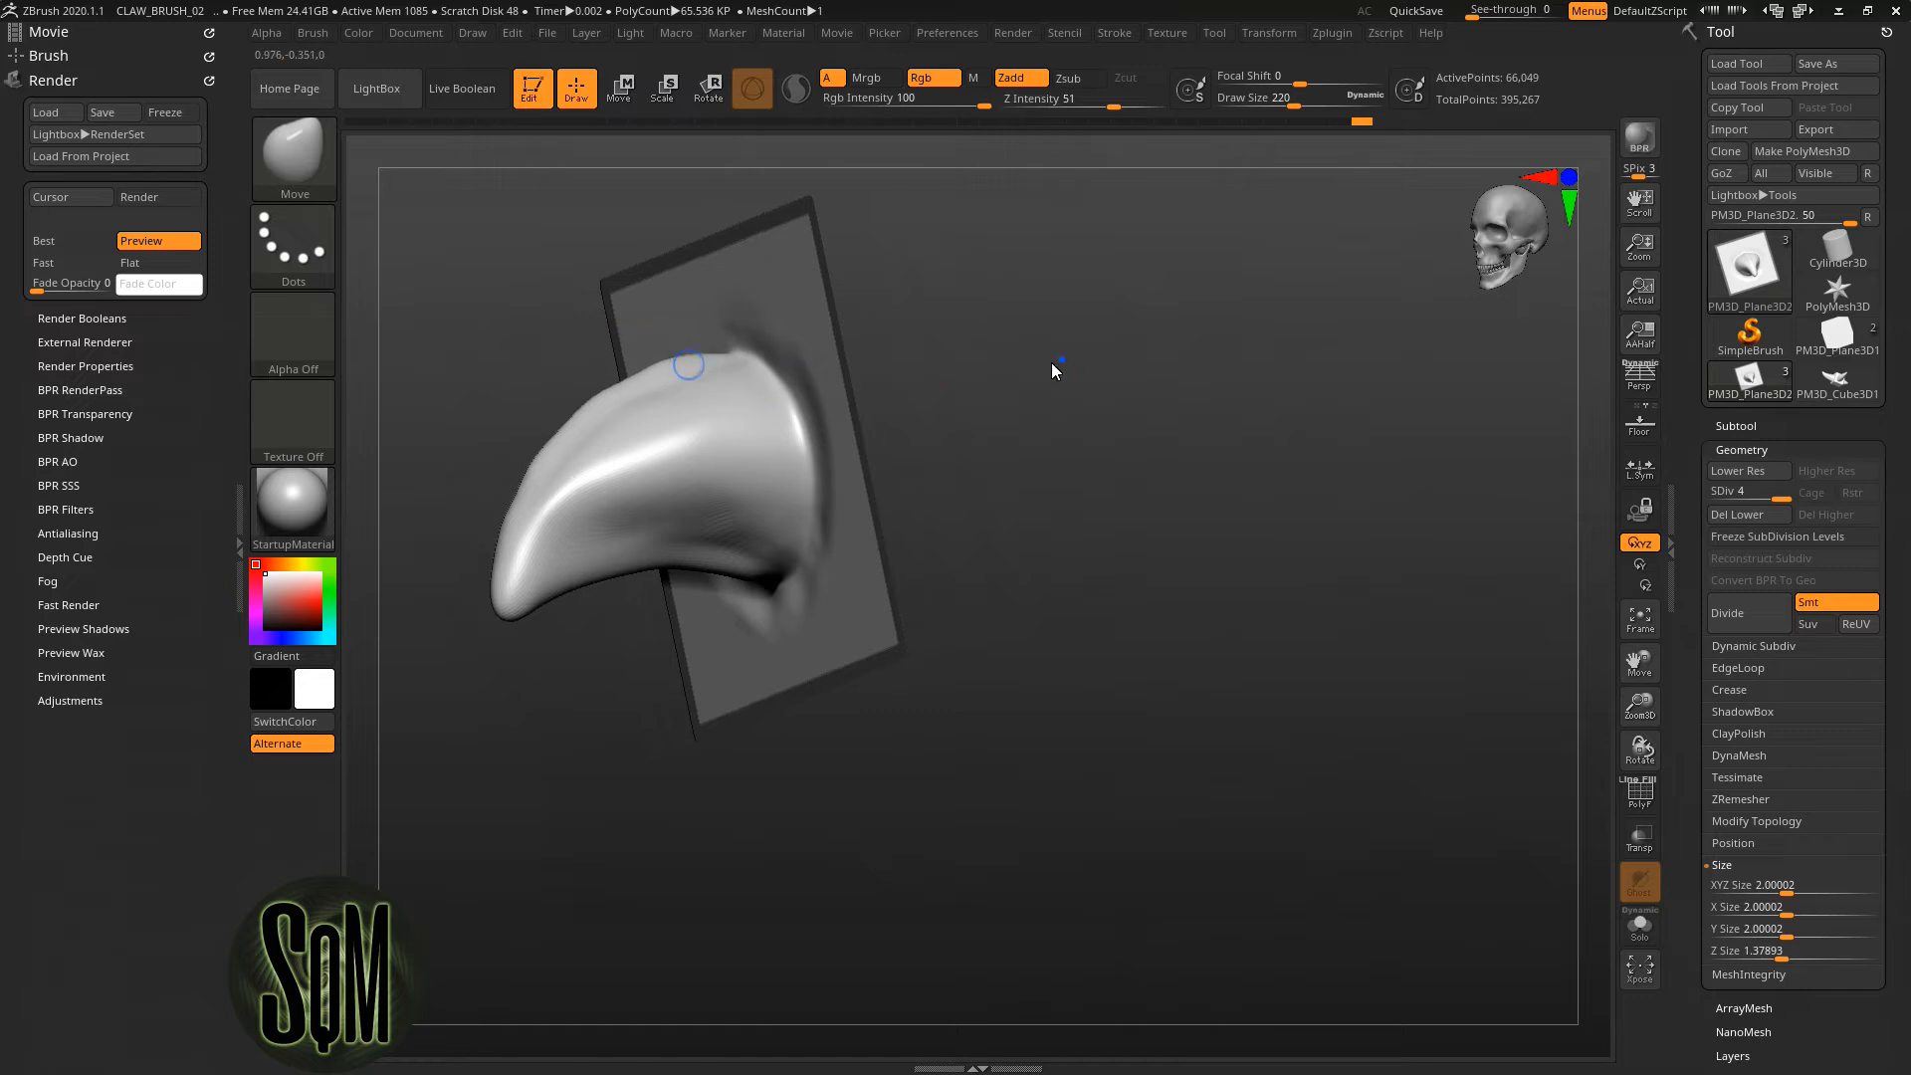
left_click_drag(1053, 370, 557, 438)
left_click_drag(1028, 388, 1125, 450)
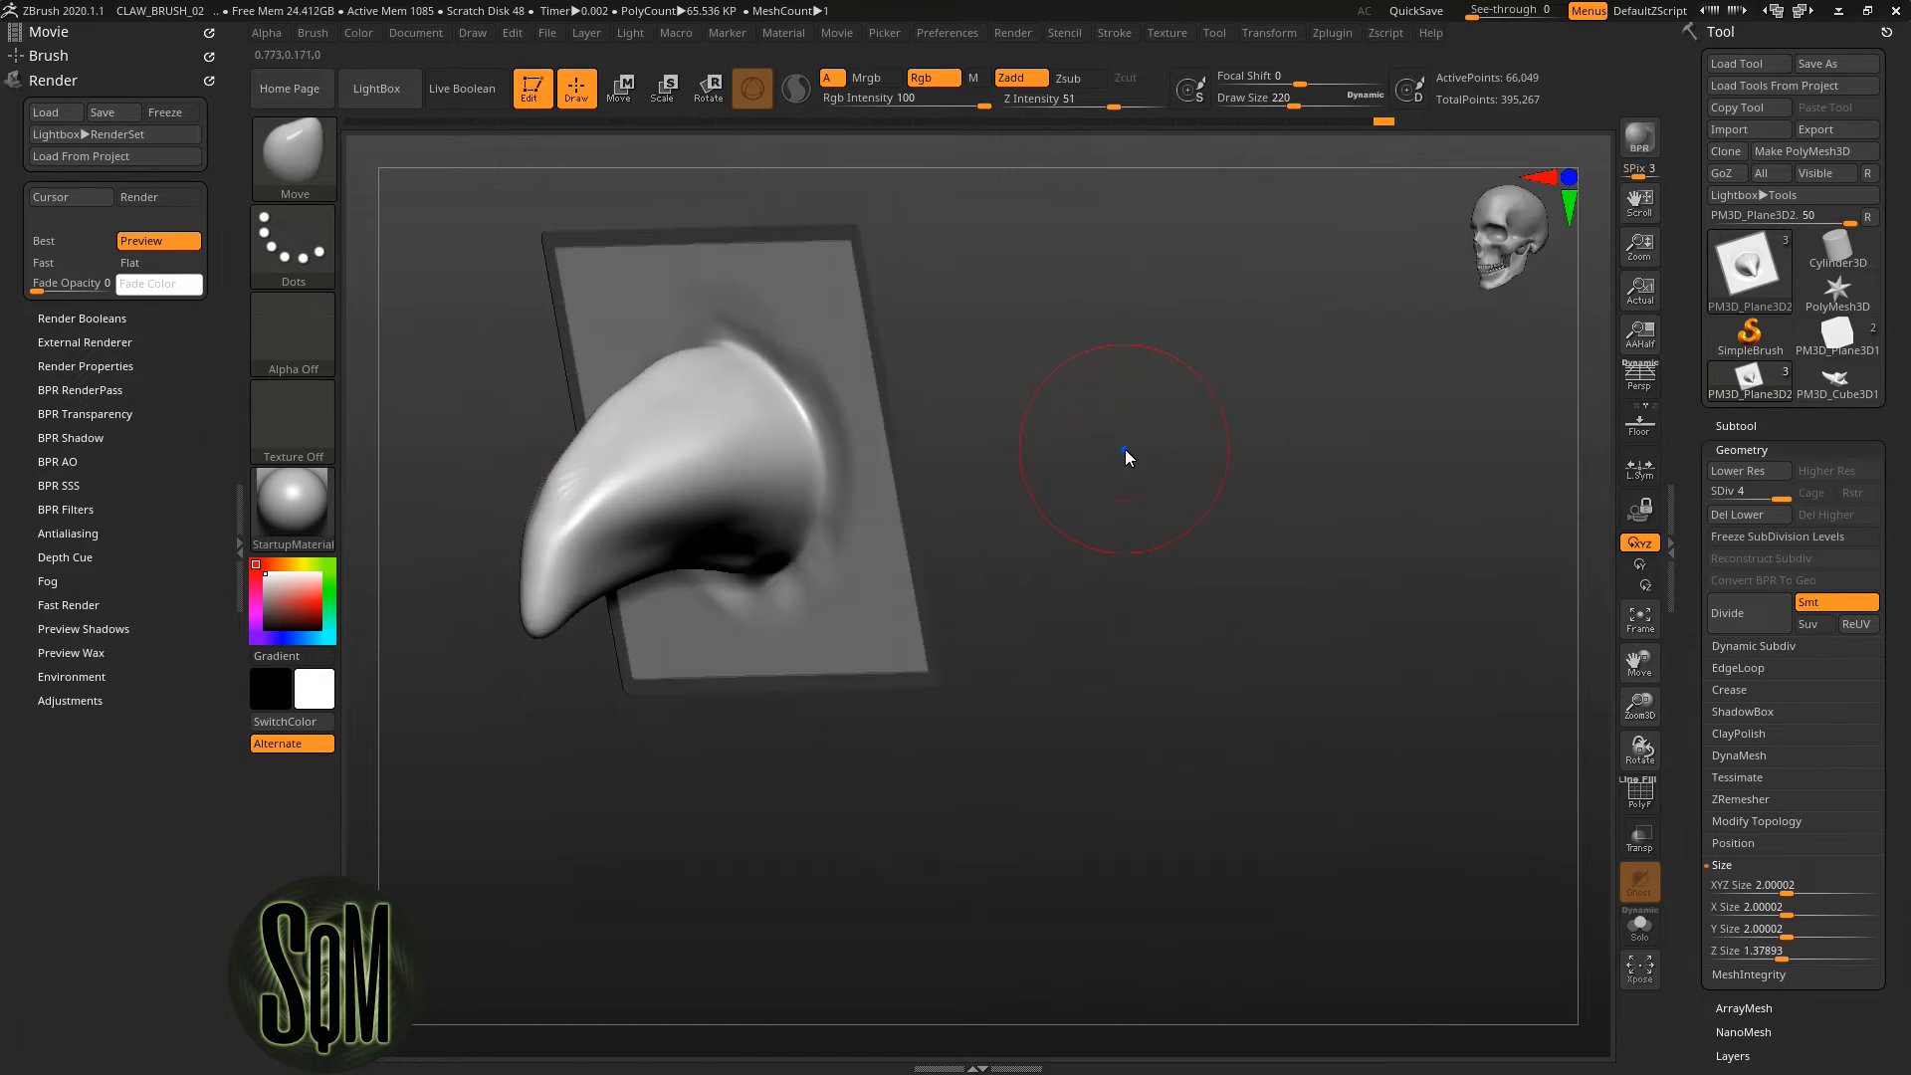
Carve long creases from the base along the claw's sides with the Orb_Cracks1 brush at draw size 131
key("1")
left_click_drag(1290, 103, 1278, 106)
left_click_drag(1139, 345, 1107, 351)
left_click_drag(590, 470, 577, 504, "shift")
left_click_drag(1145, 366, 1088, 379)
mouse_move(775, 423)
left_mouse_down()
mouse_move(612, 533)
mouse_move(680, 469)
left_mouse_up()
left_click_drag(976, 491, 1117, 440)
left_click_drag(822, 540, 679, 516)
left_click_drag(921, 537, 1191, 539)
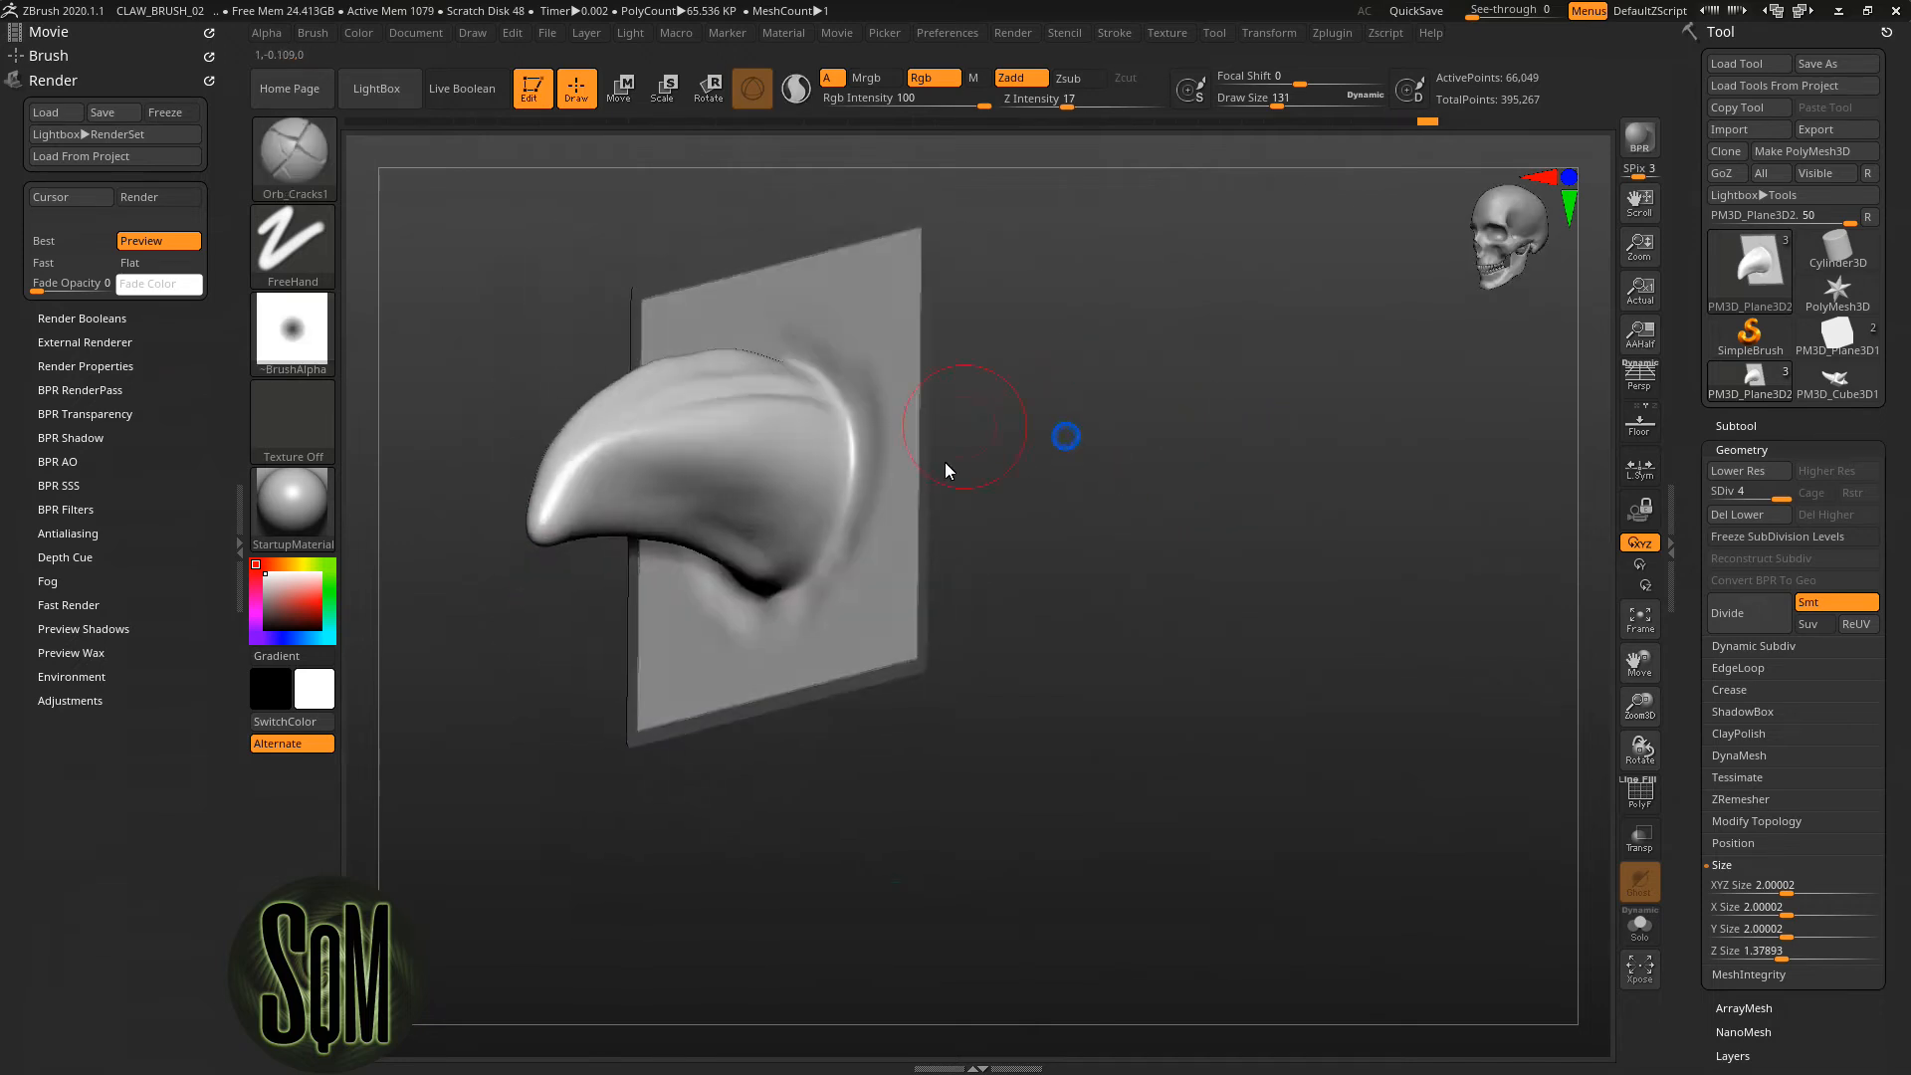
left_click_drag(1063, 435, 821, 516)
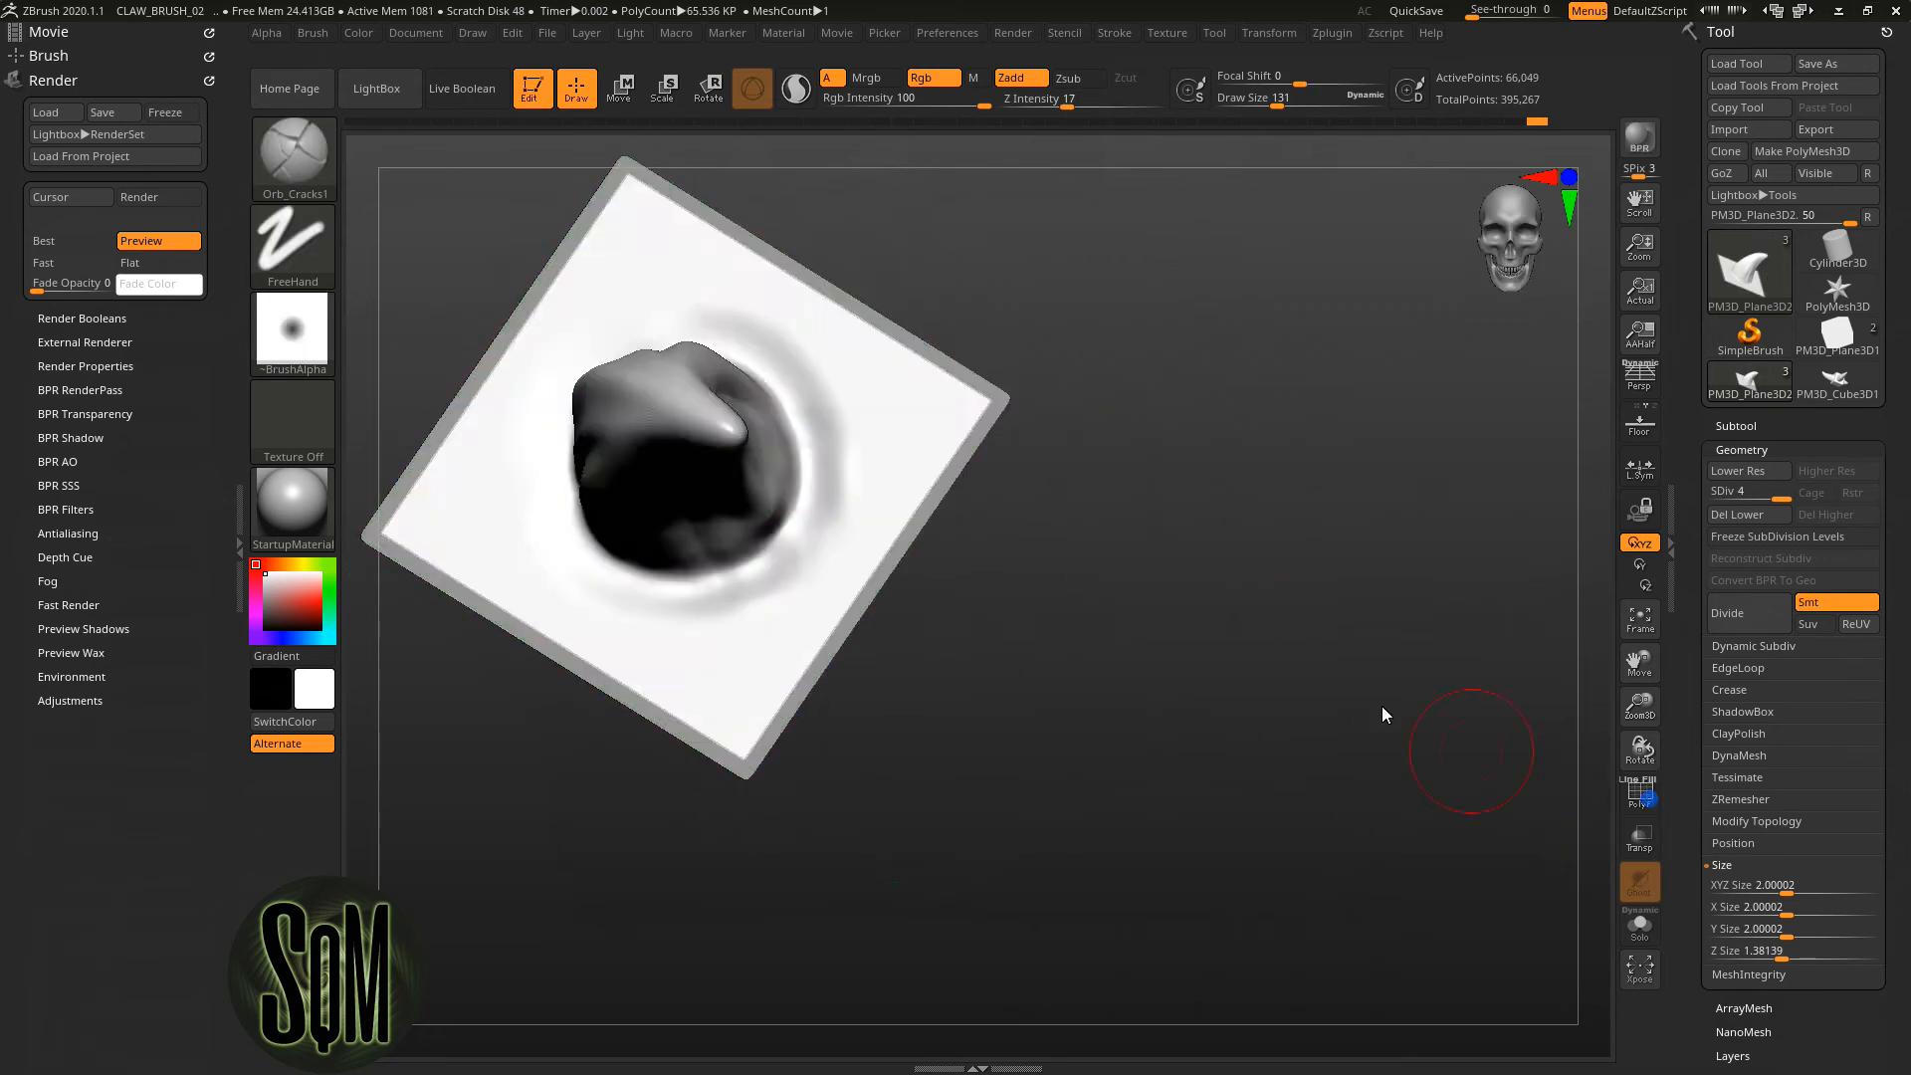
Reshape the outline of the claw's base with the Move brush at draw size 131
mouse_move(1382, 706)
left_mouse_down()
mouse_move(1246, 671)
mouse_move(1252, 597)
mouse_move(1426, 556)
mouse_move(1332, 623)
mouse_move(1354, 603)
mouse_move(1311, 607)
left_mouse_up()
key("b")
key("m")
key("v")
left_click_drag(993, 416, 1337, 536)
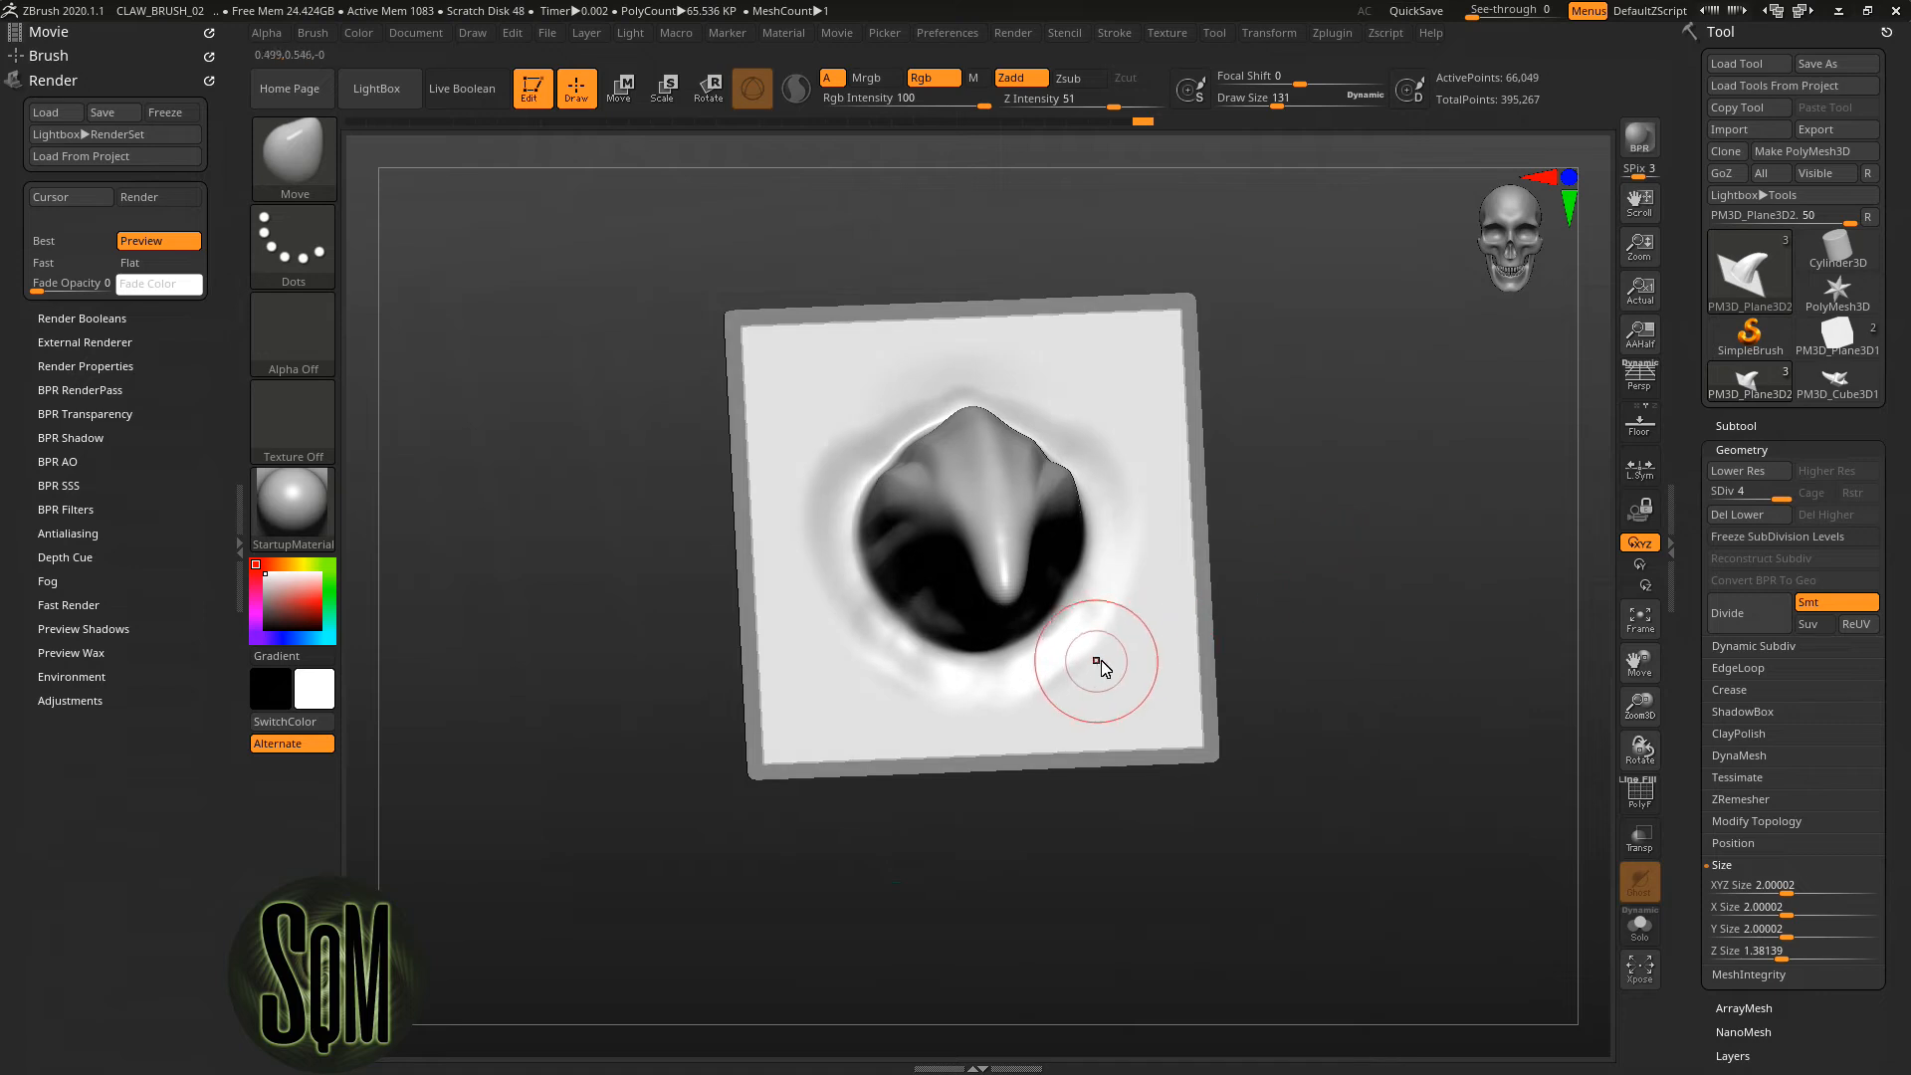
key("shift")
mouse_move(1274, 537)
left_mouse_down()
mouse_move(1336, 504)
mouse_move(1288, 534)
left_mouse_up()
Build up a raised ring on the plane around the claw's base with the Standard brush at draw size 72
key("b")
key("s")
key("t")
left_click_drag(1279, 108, 1265, 106)
mouse_move(886, 409)
left_mouse_down()
mouse_move(834, 558)
mouse_move(849, 598)
mouse_move(858, 444)
left_mouse_up()
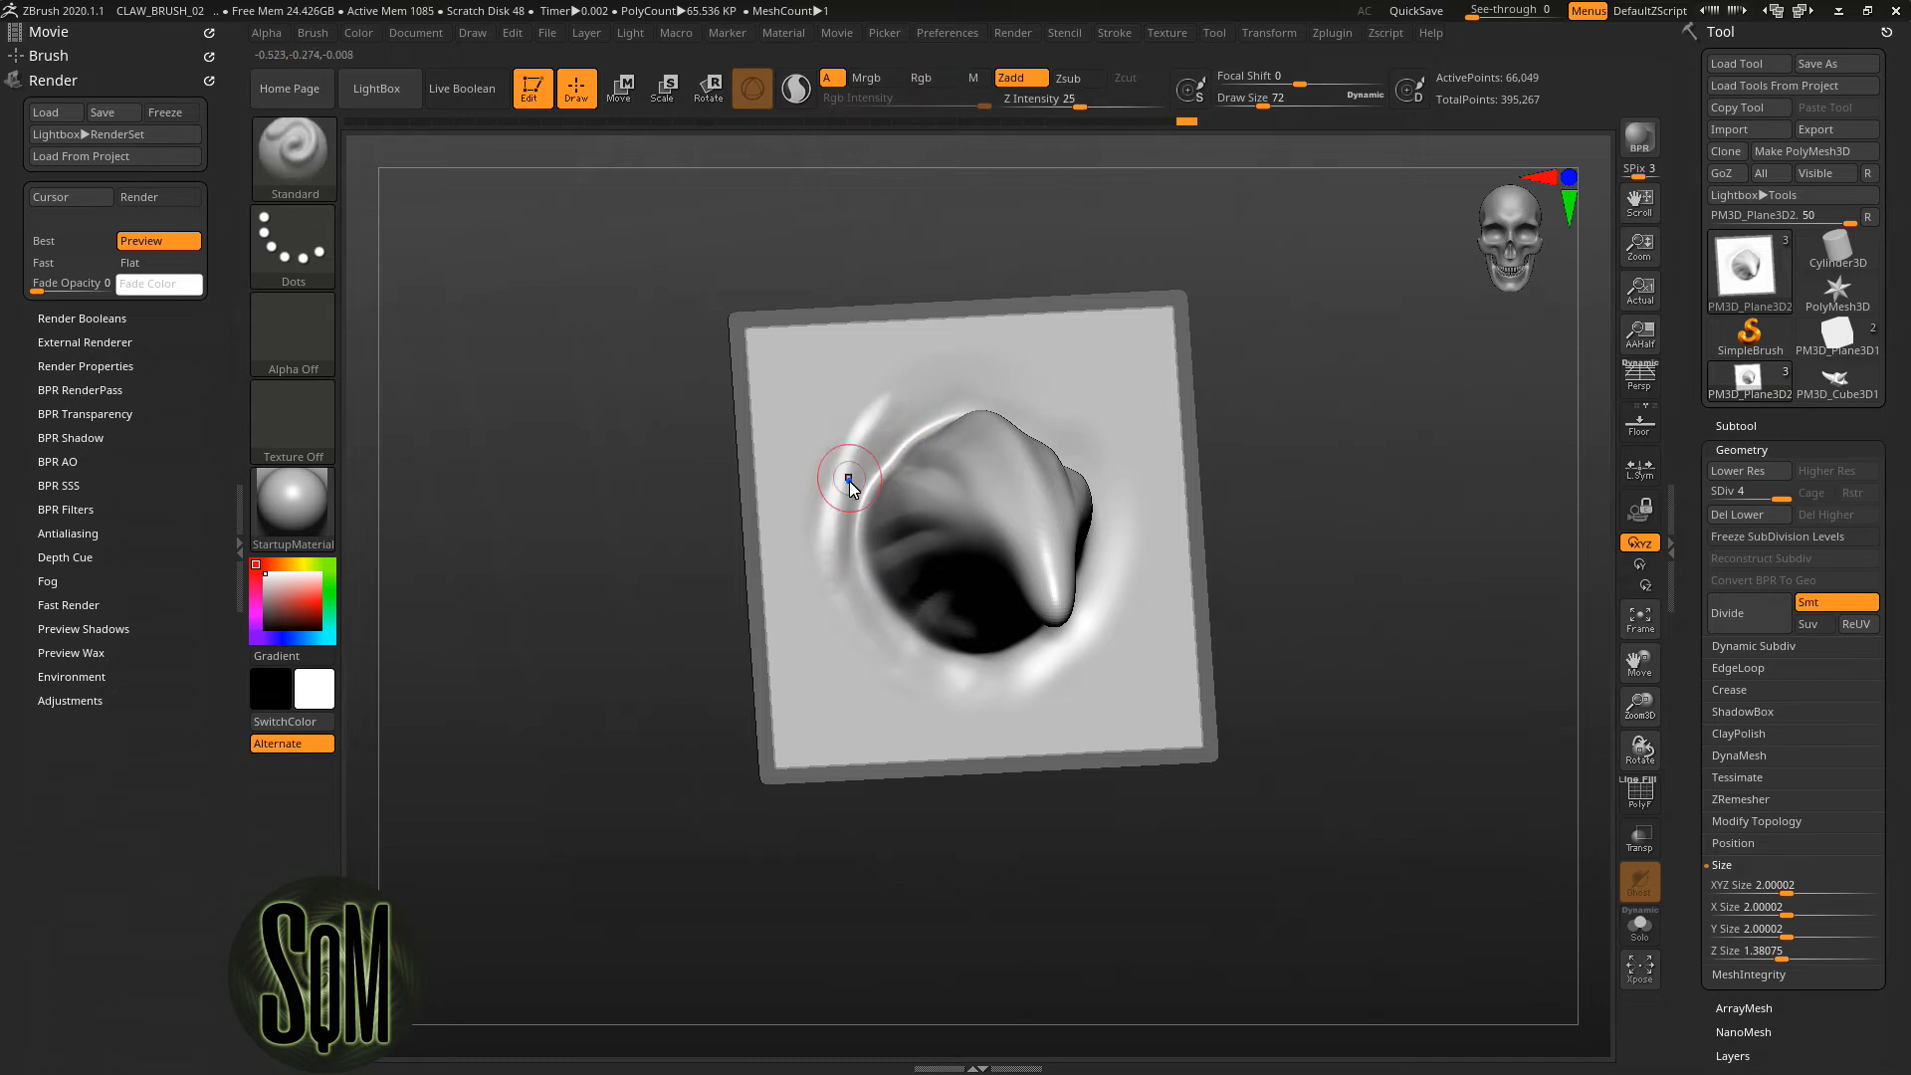
left_click_drag(1208, 599, 998, 669)
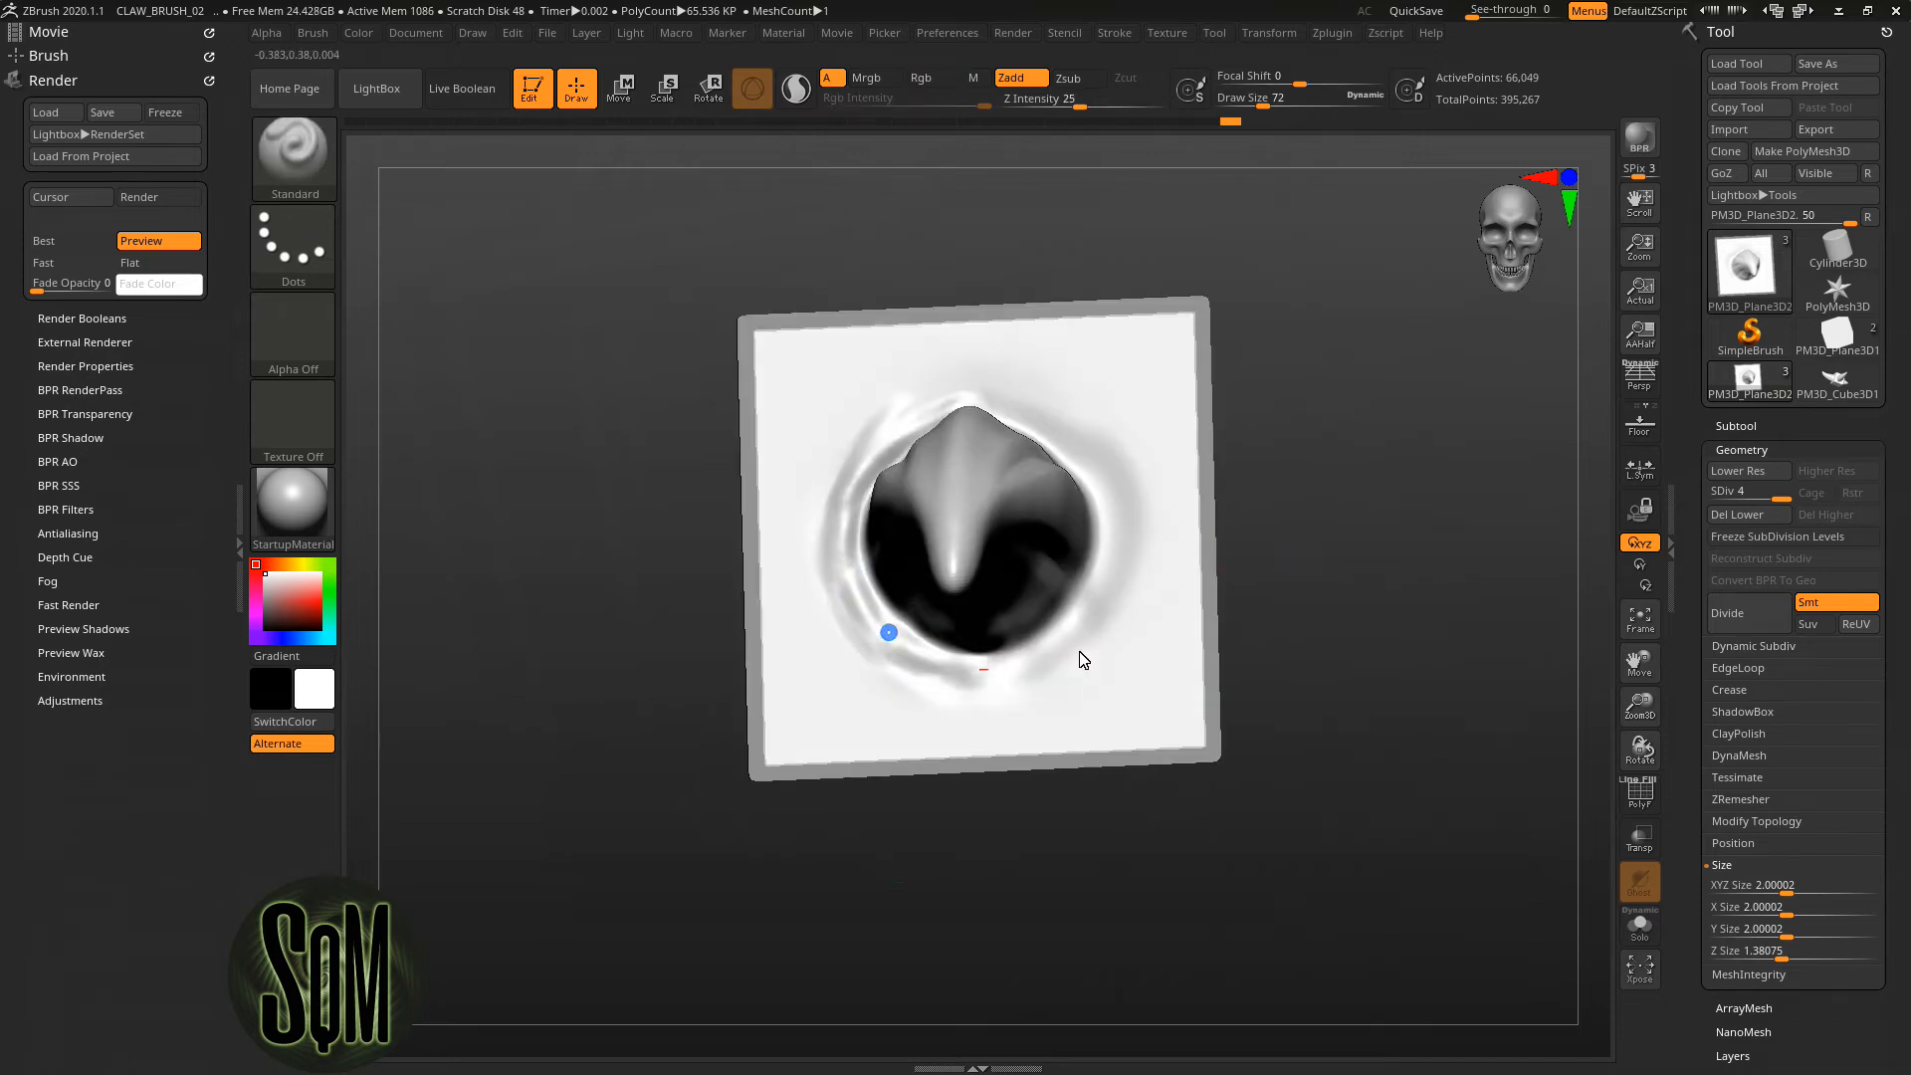
left_click_drag(1099, 438, 1059, 428)
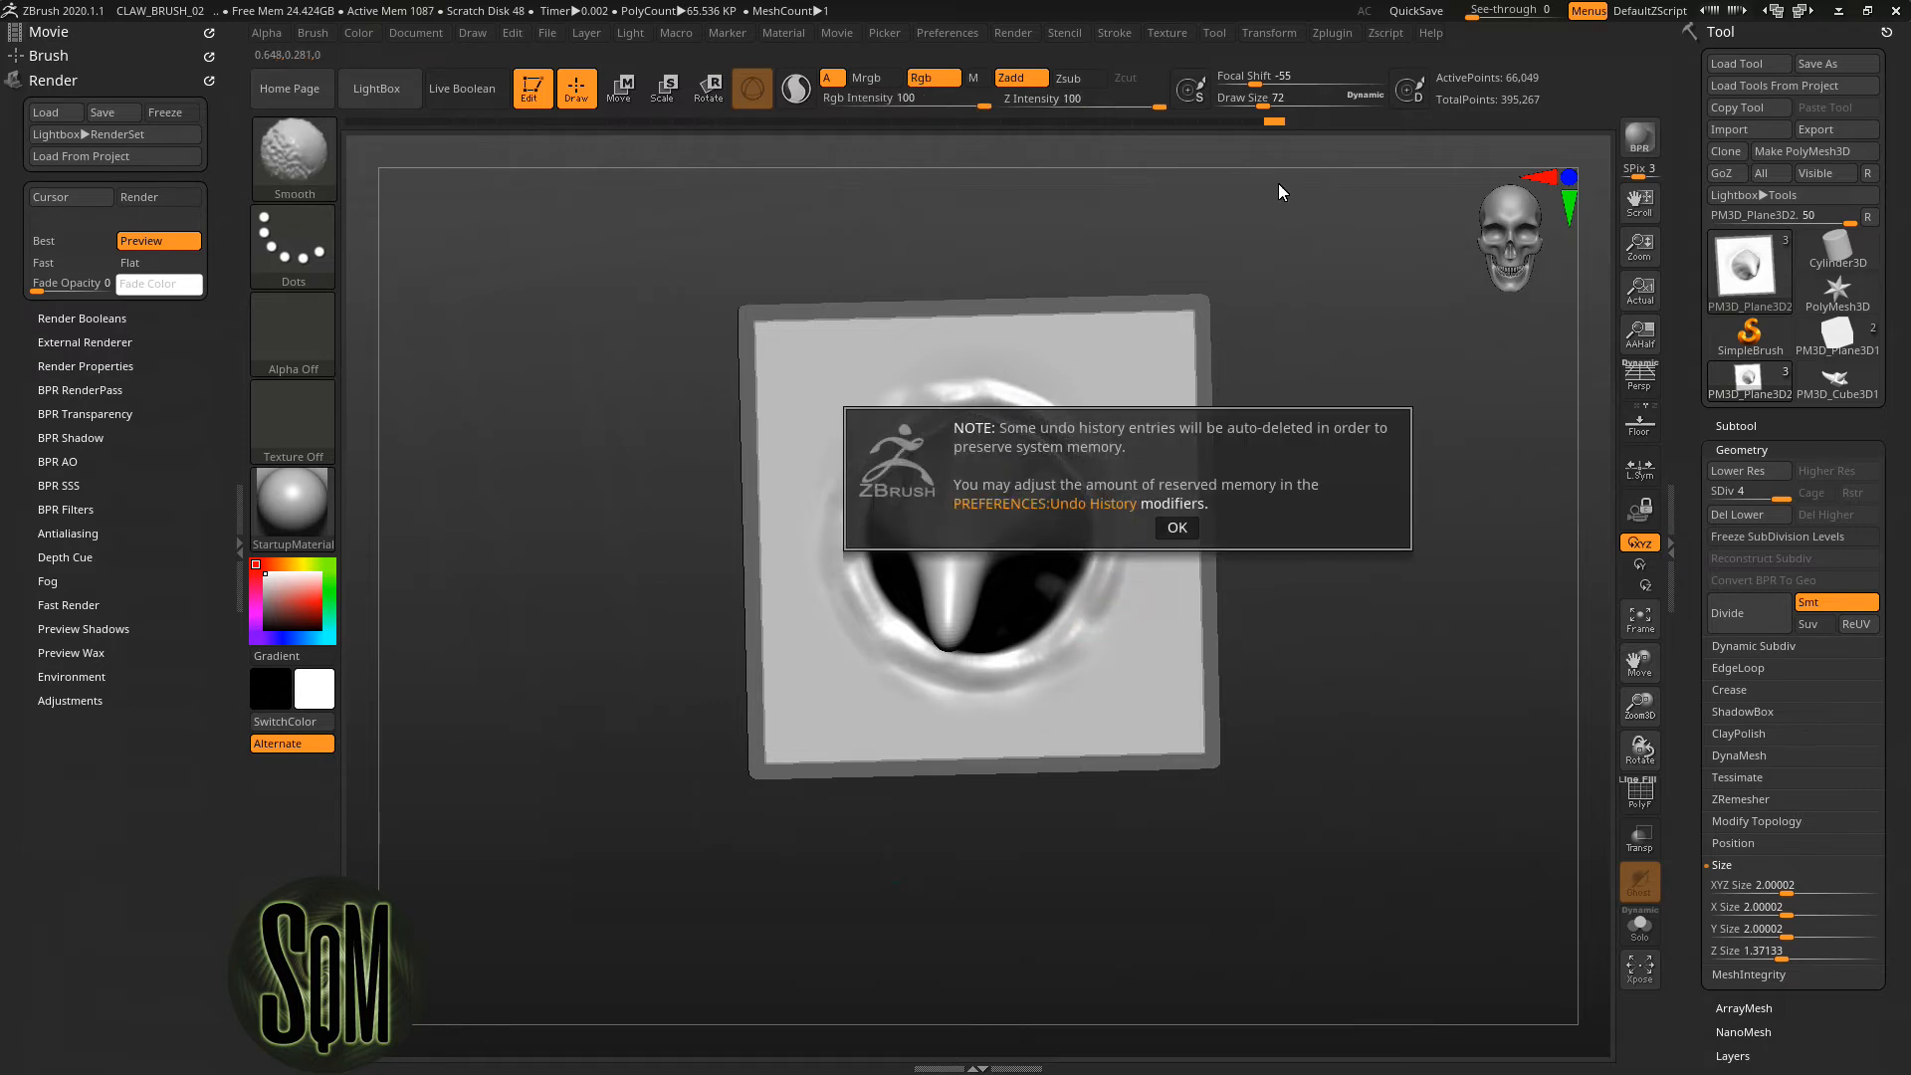
Try to smooth the raised ring beside the claw's base at draw size 72
left_click_drag(1313, 351, 1332, 356)
key("b")
key("h")
key("p")
left_click_drag(1116, 448, 1075, 412, "shift")
key("ctrl+z")
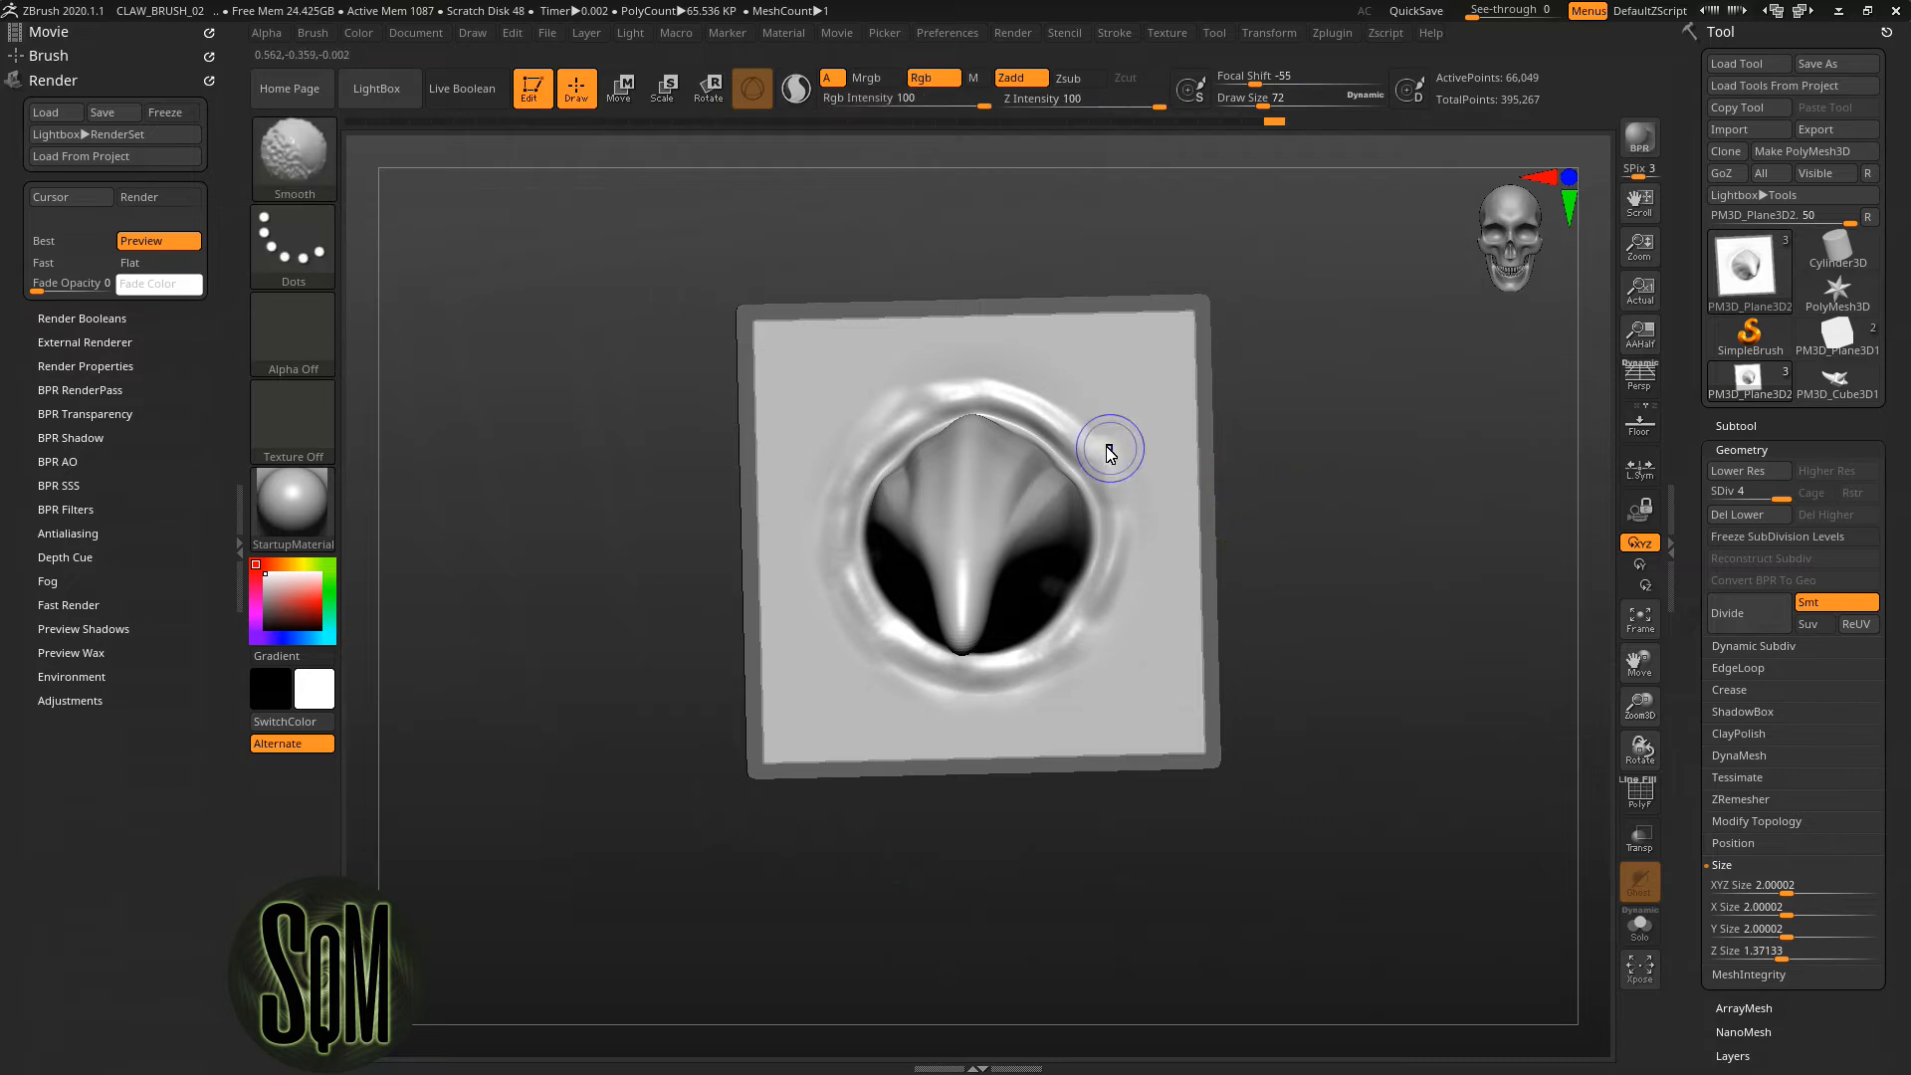
Smooth the raised ring around the claw's base into the plane at draw size 101
left_click_drag(1264, 104, 1271, 105)
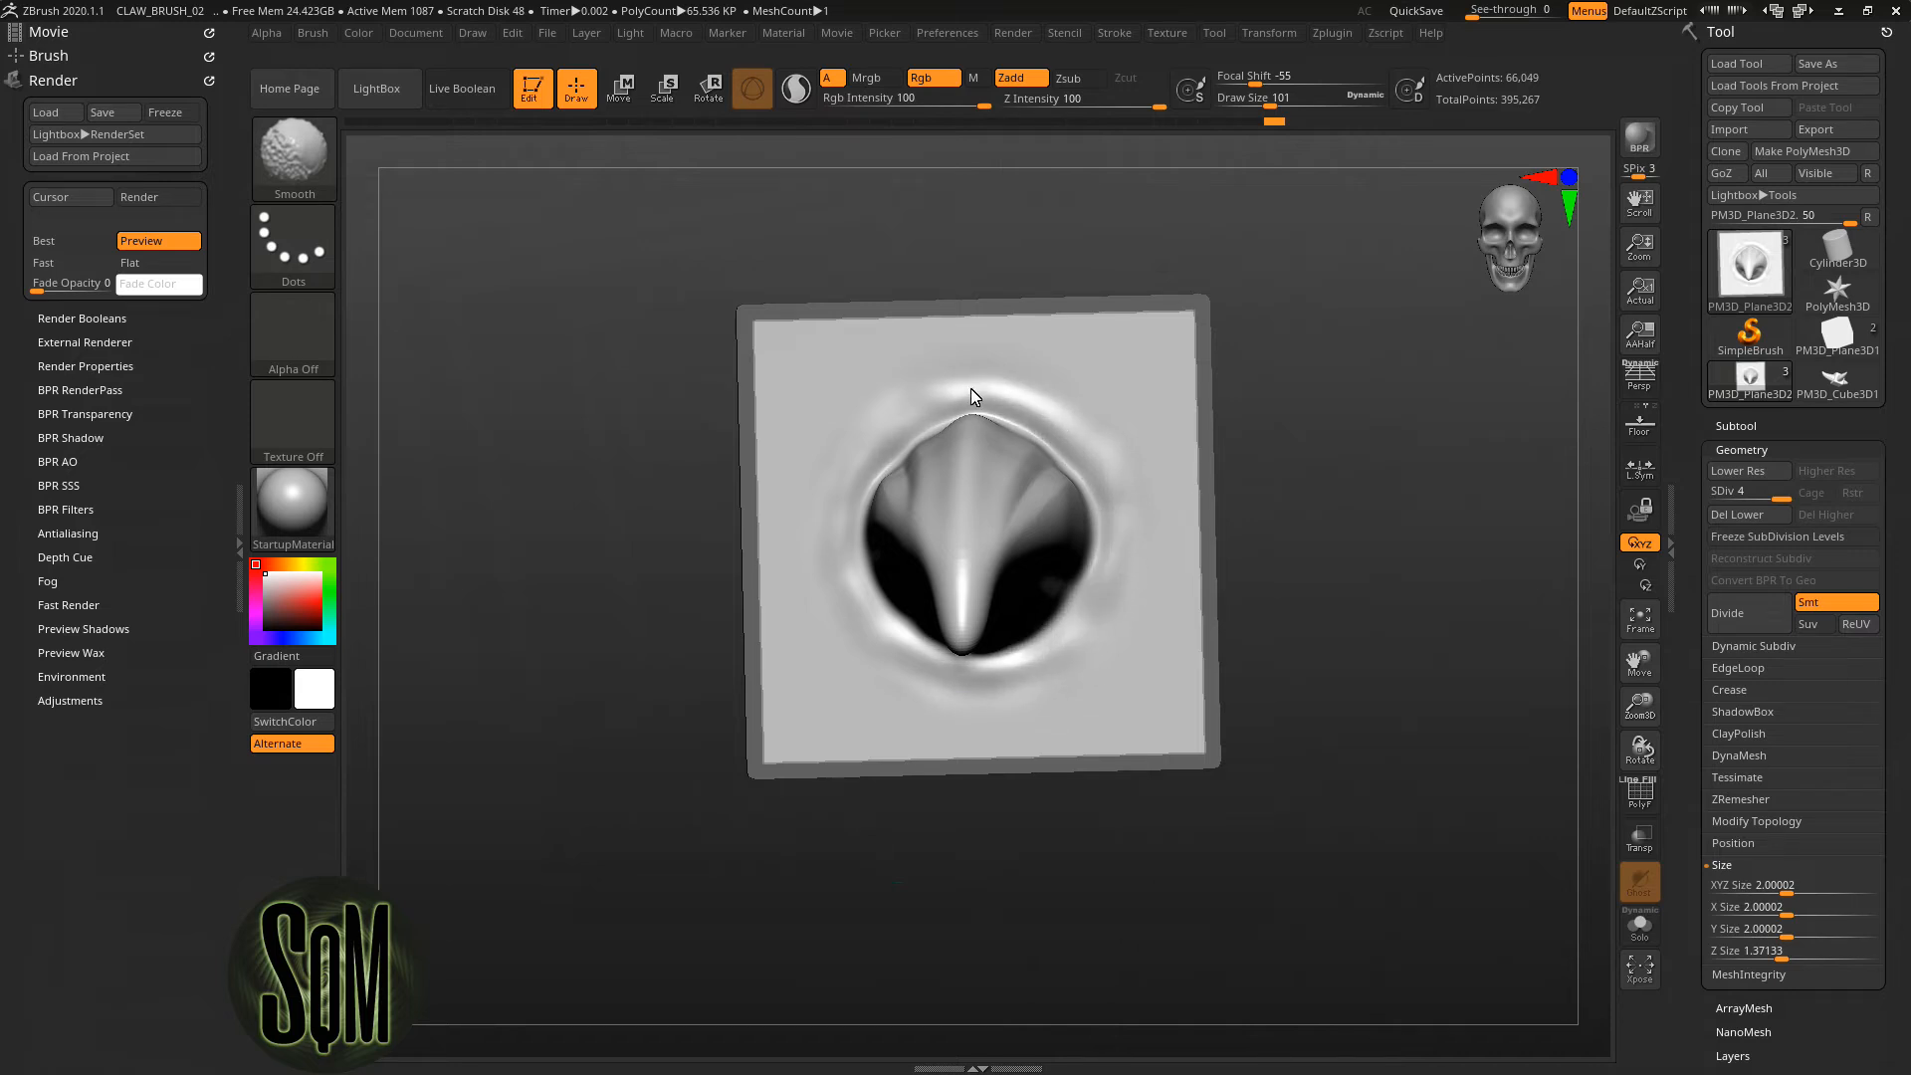
right_click_drag(941, 388, 899, 408)
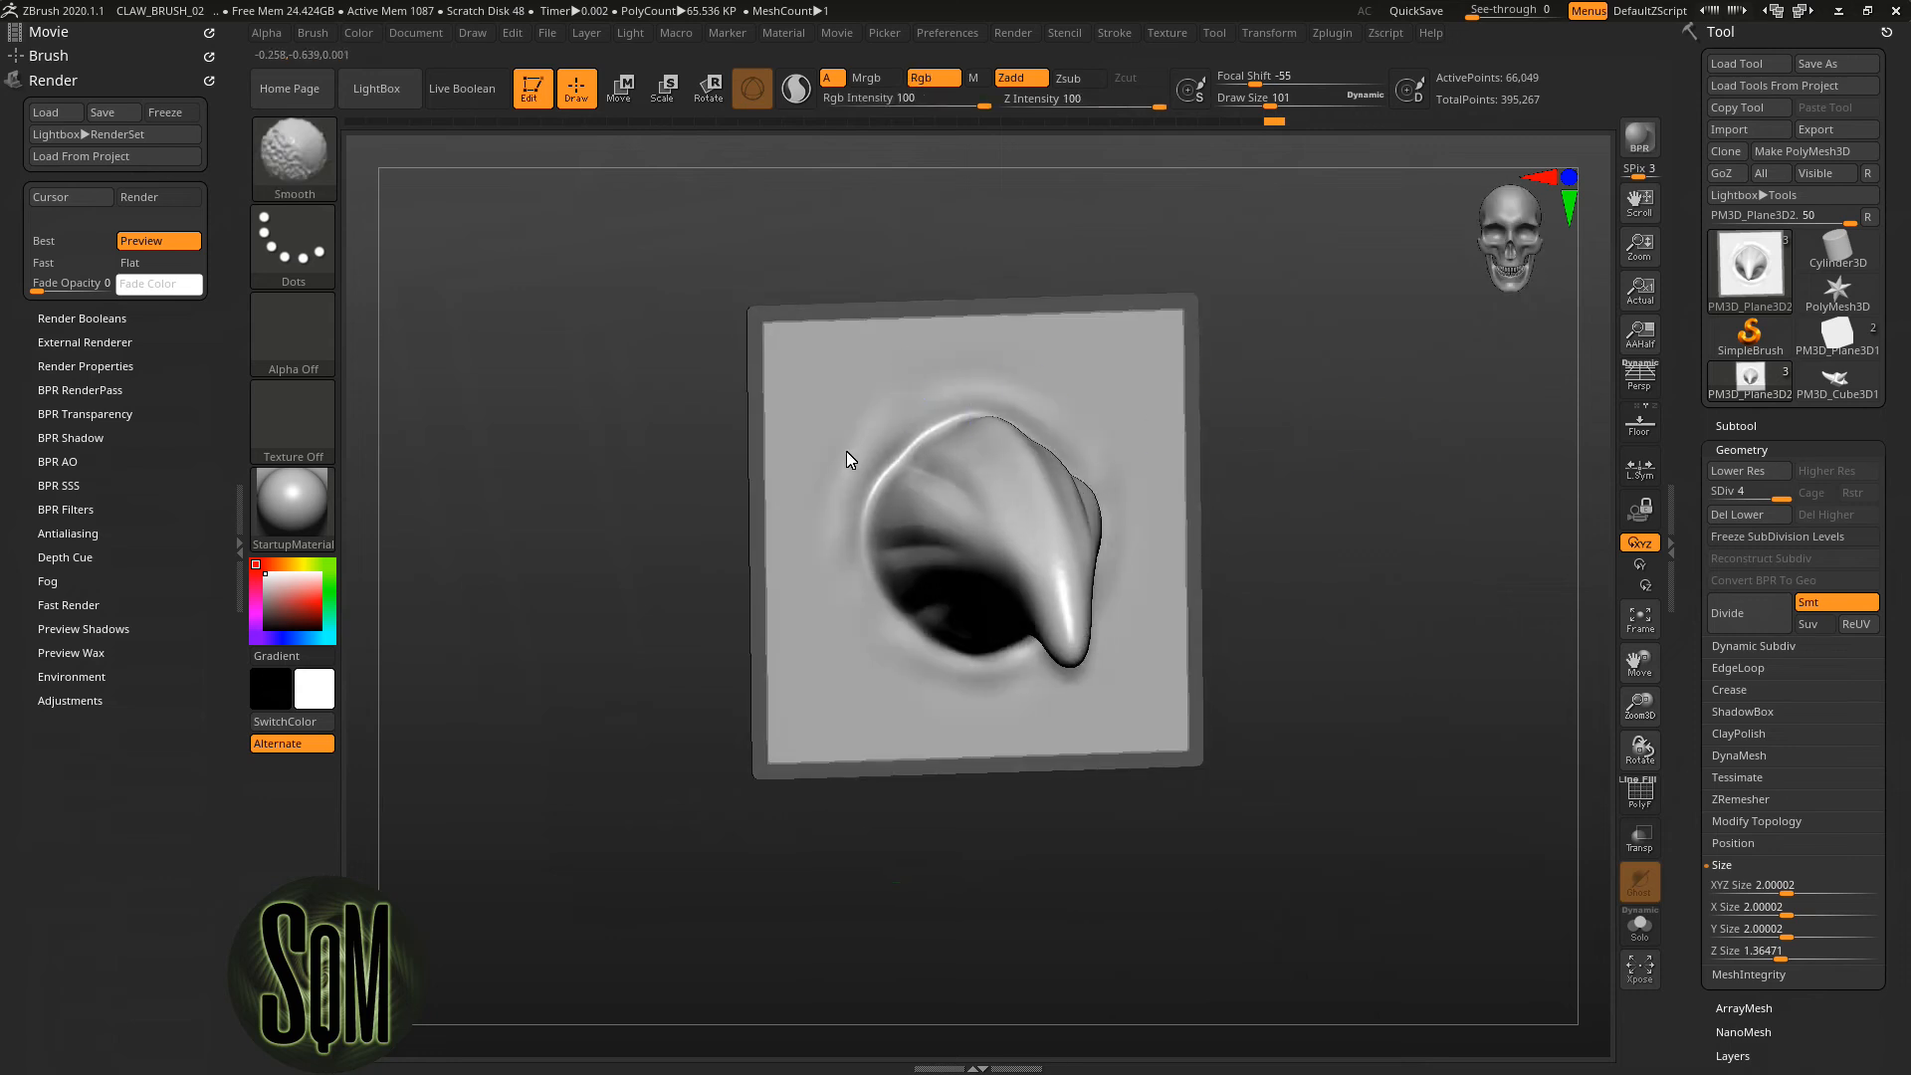
right_click_drag(874, 643, 981, 685)
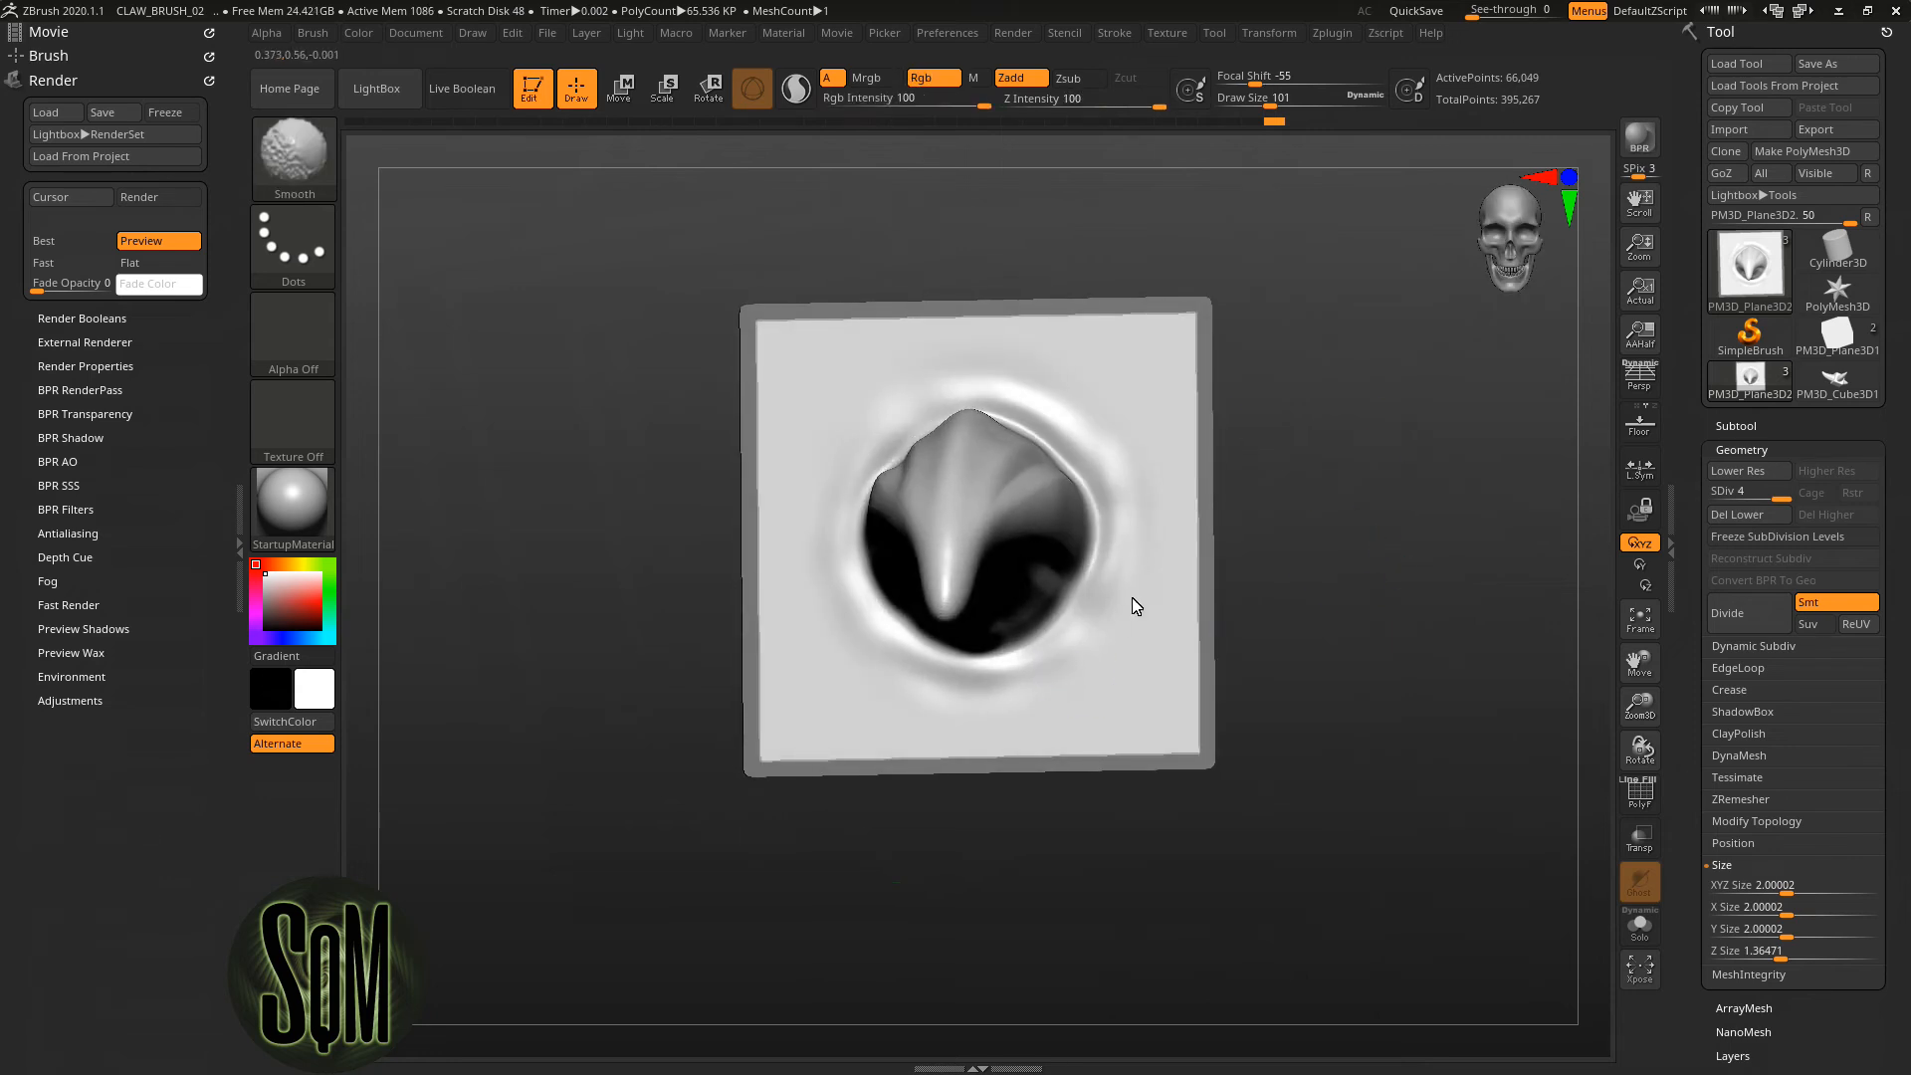
Undo the last smoothing stroke and smooth the lower part of the ring at draw size 75
key("ctrl+z")
left_click(1264, 104)
left_click_drag(1103, 575, 990, 689, "shift")
left_click_drag(1100, 608, 1053, 659, "shift")
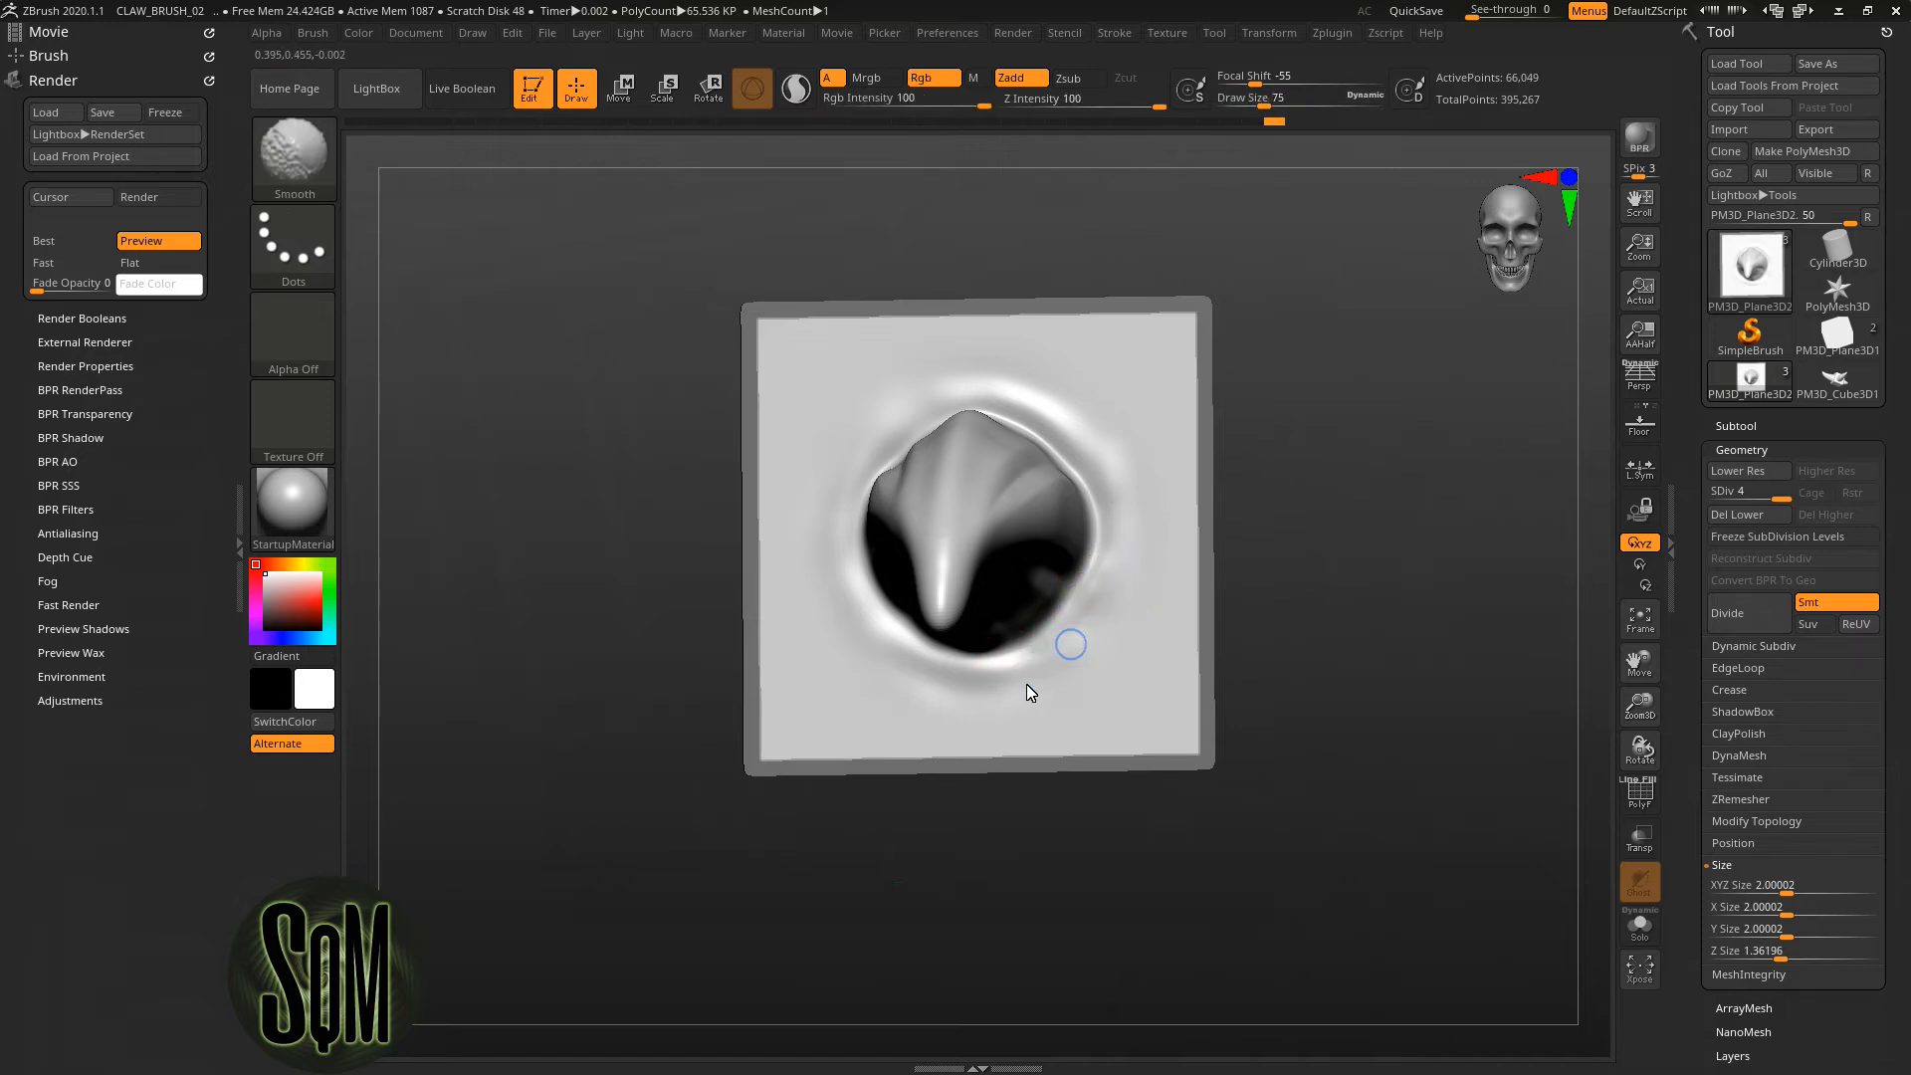
Show the PM3D_Plane3D1_1 and PM3D_Plane3D1 subtools alongside PM3D_Plane3D2 and compare the claws from the front and side
right_click_drag(1375, 546, 1250, 559)
mouse_move(988, 558)
right_mouse_down()
mouse_move(1431, 480)
mouse_move(1348, 552)
mouse_move(1406, 601)
mouse_move(1363, 665)
right_mouse_up()
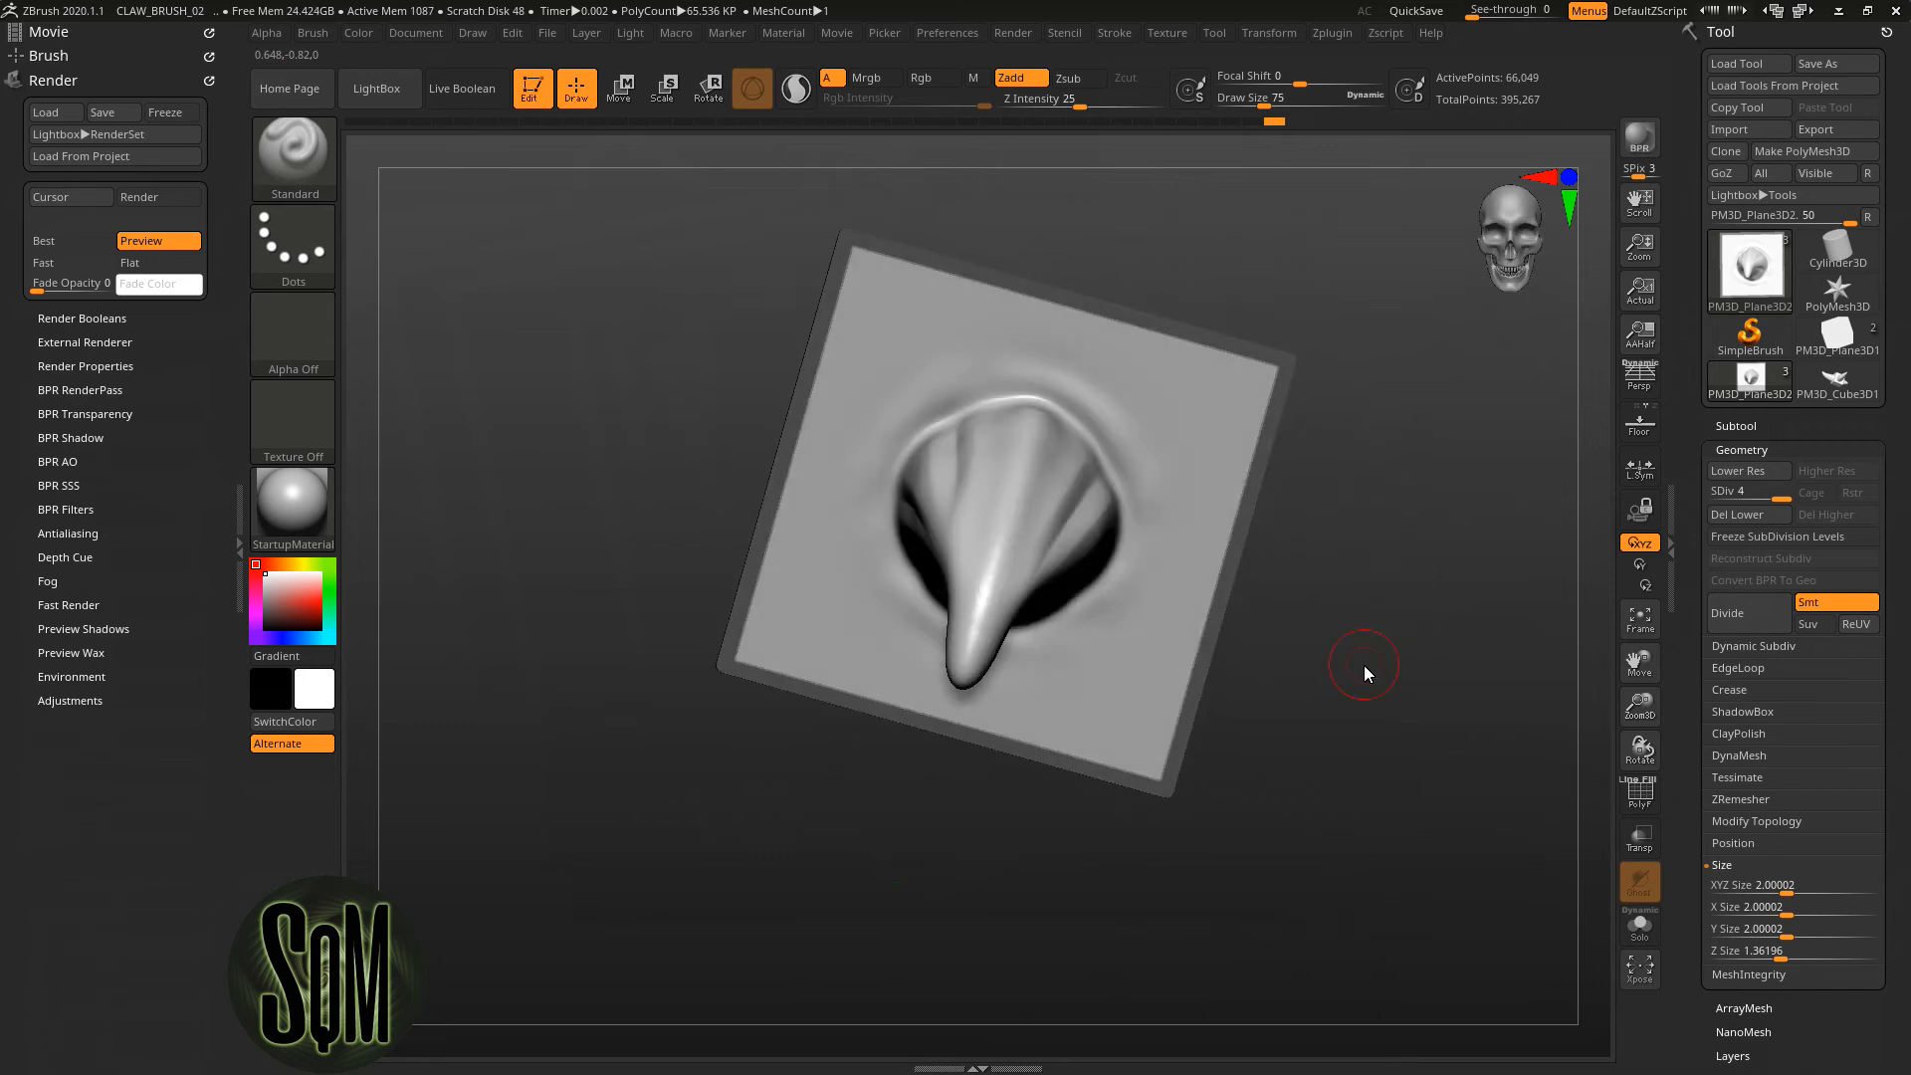
right_click_drag(1353, 575, 1457, 337)
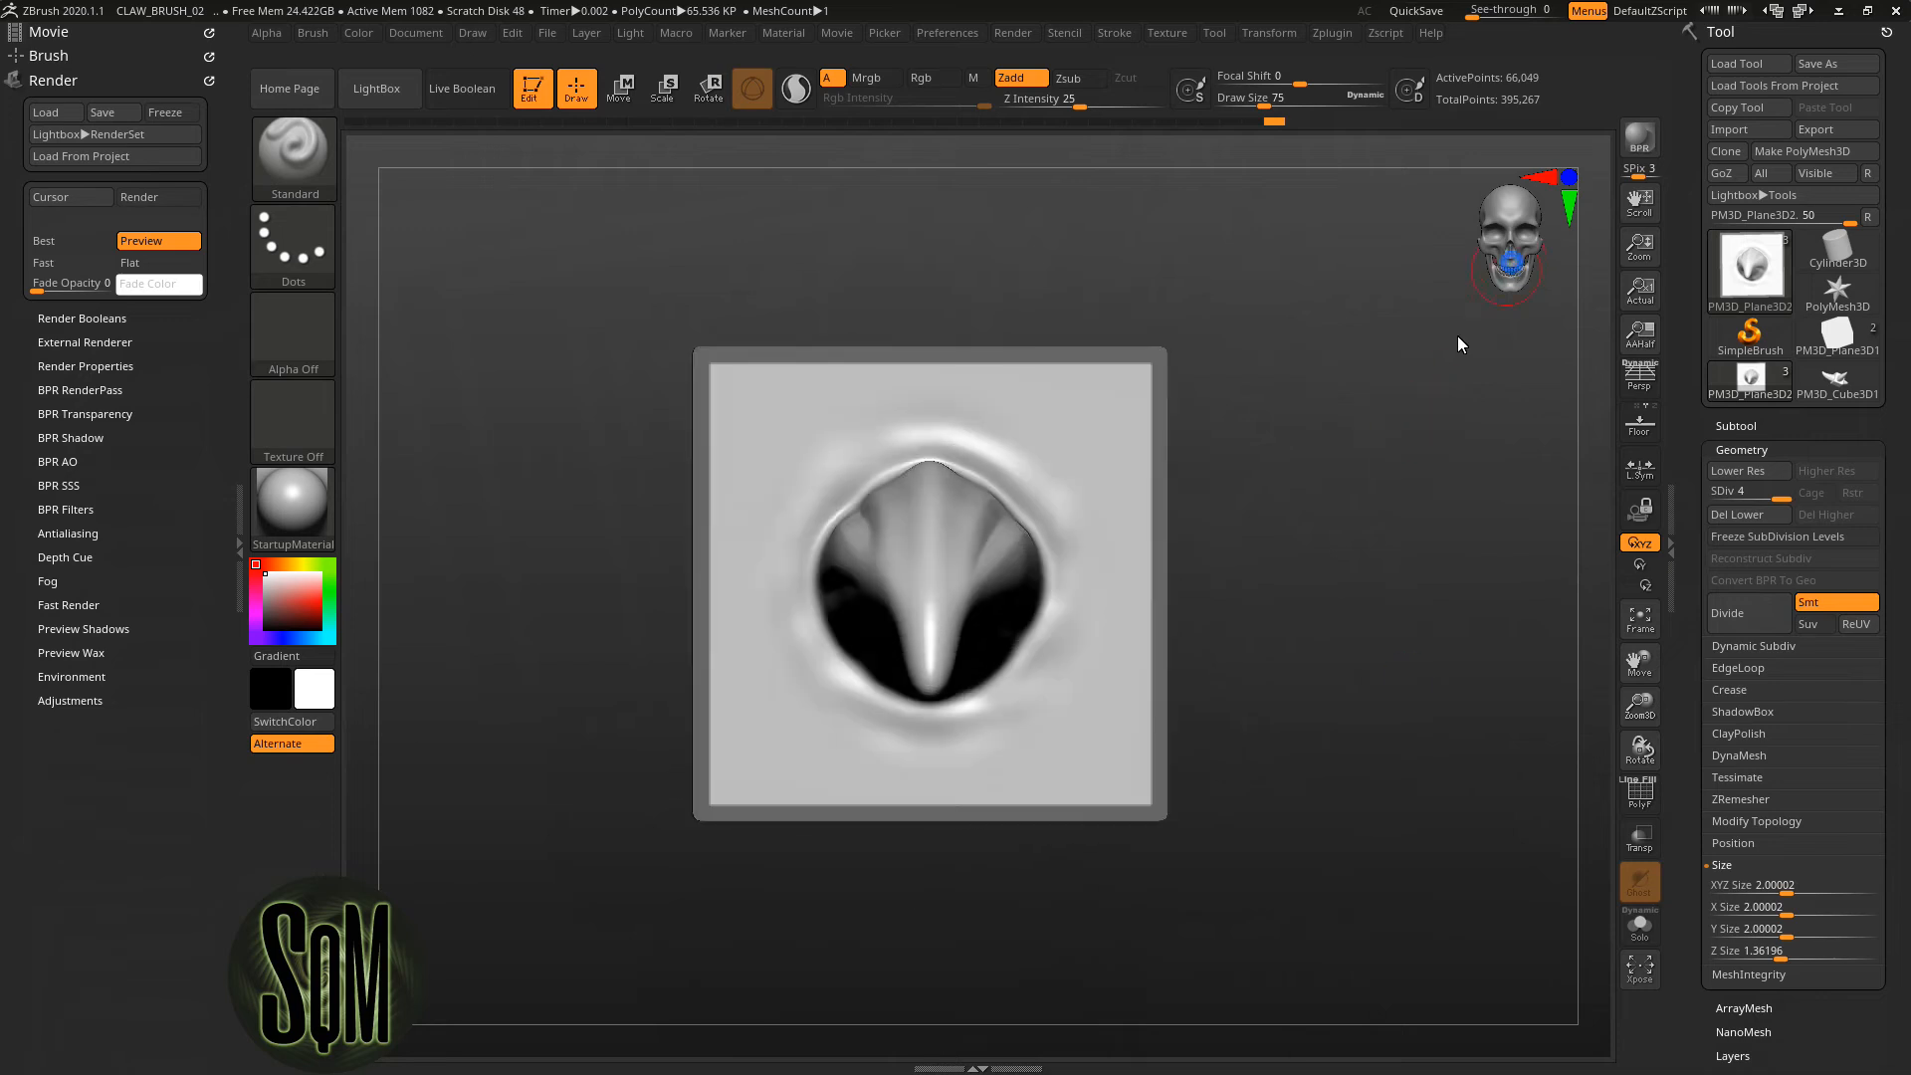
left_click(1738, 426)
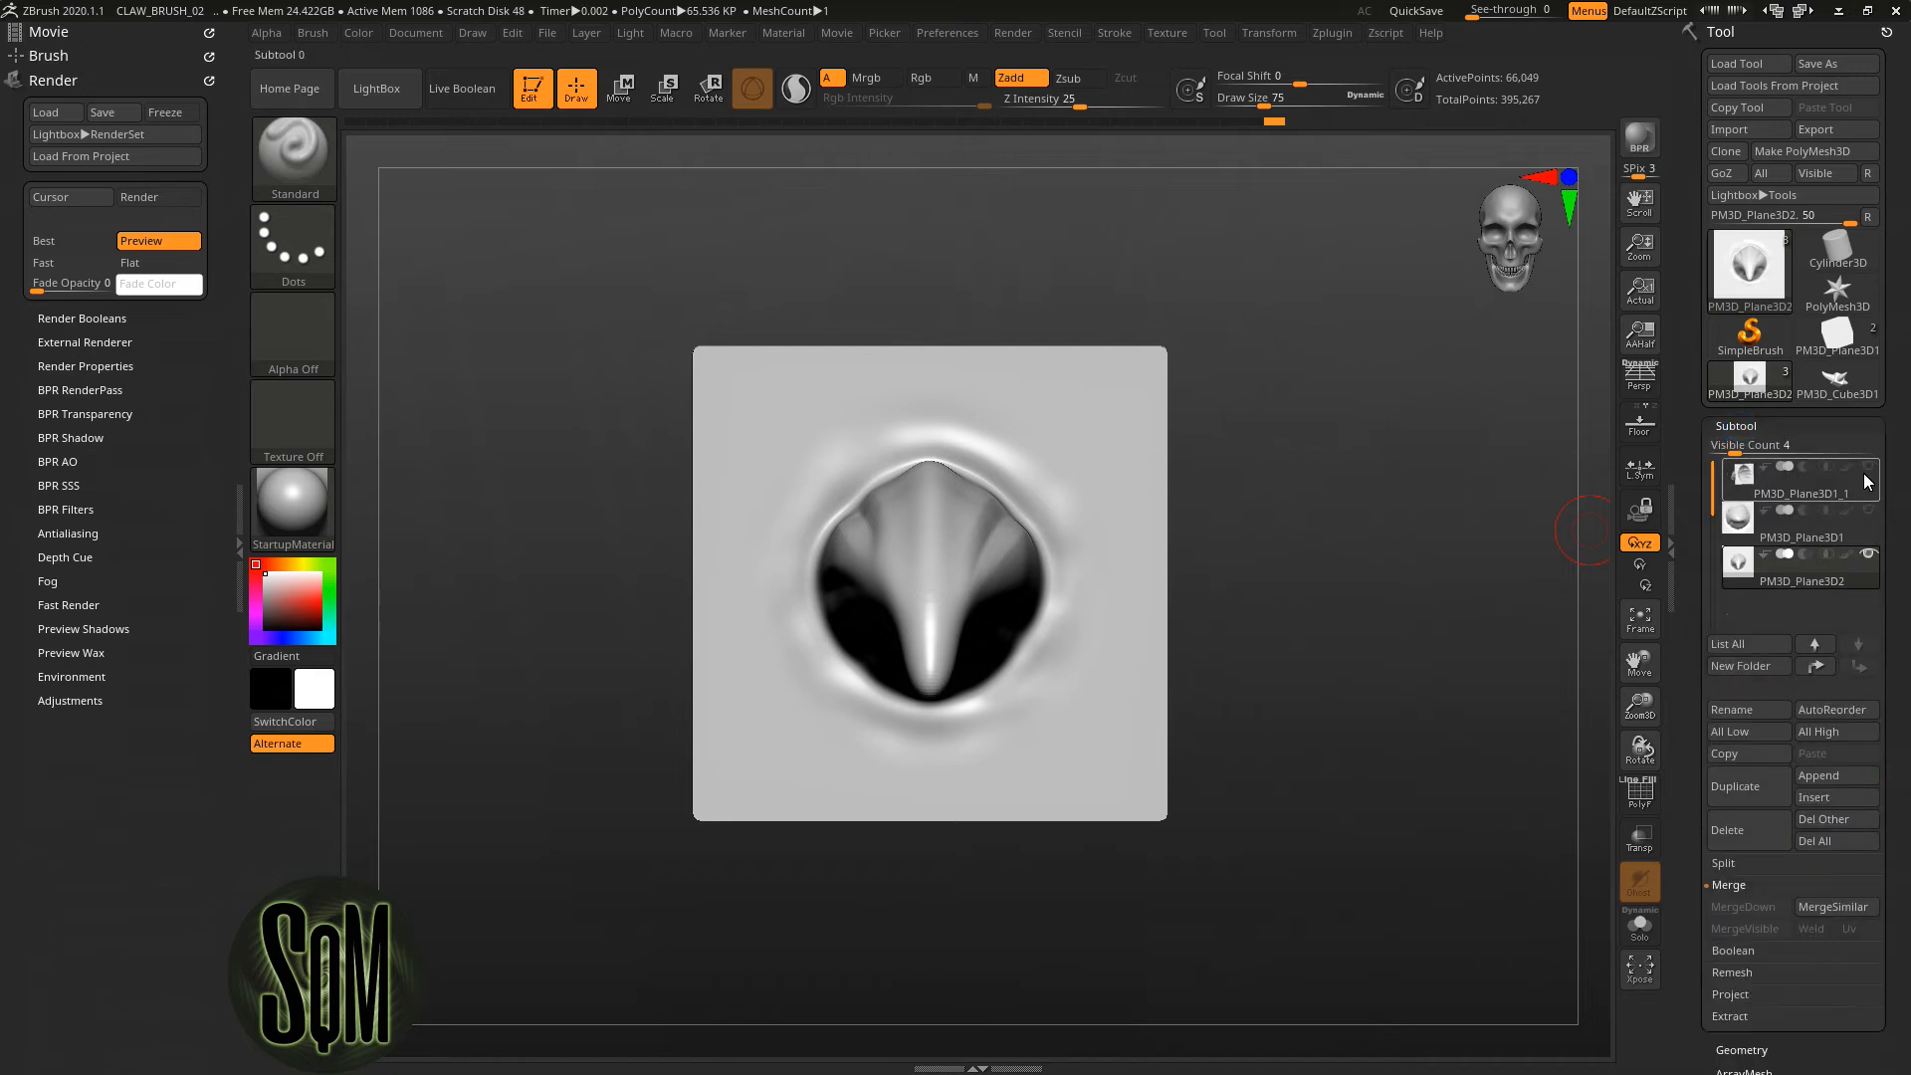
left_click(1869, 513)
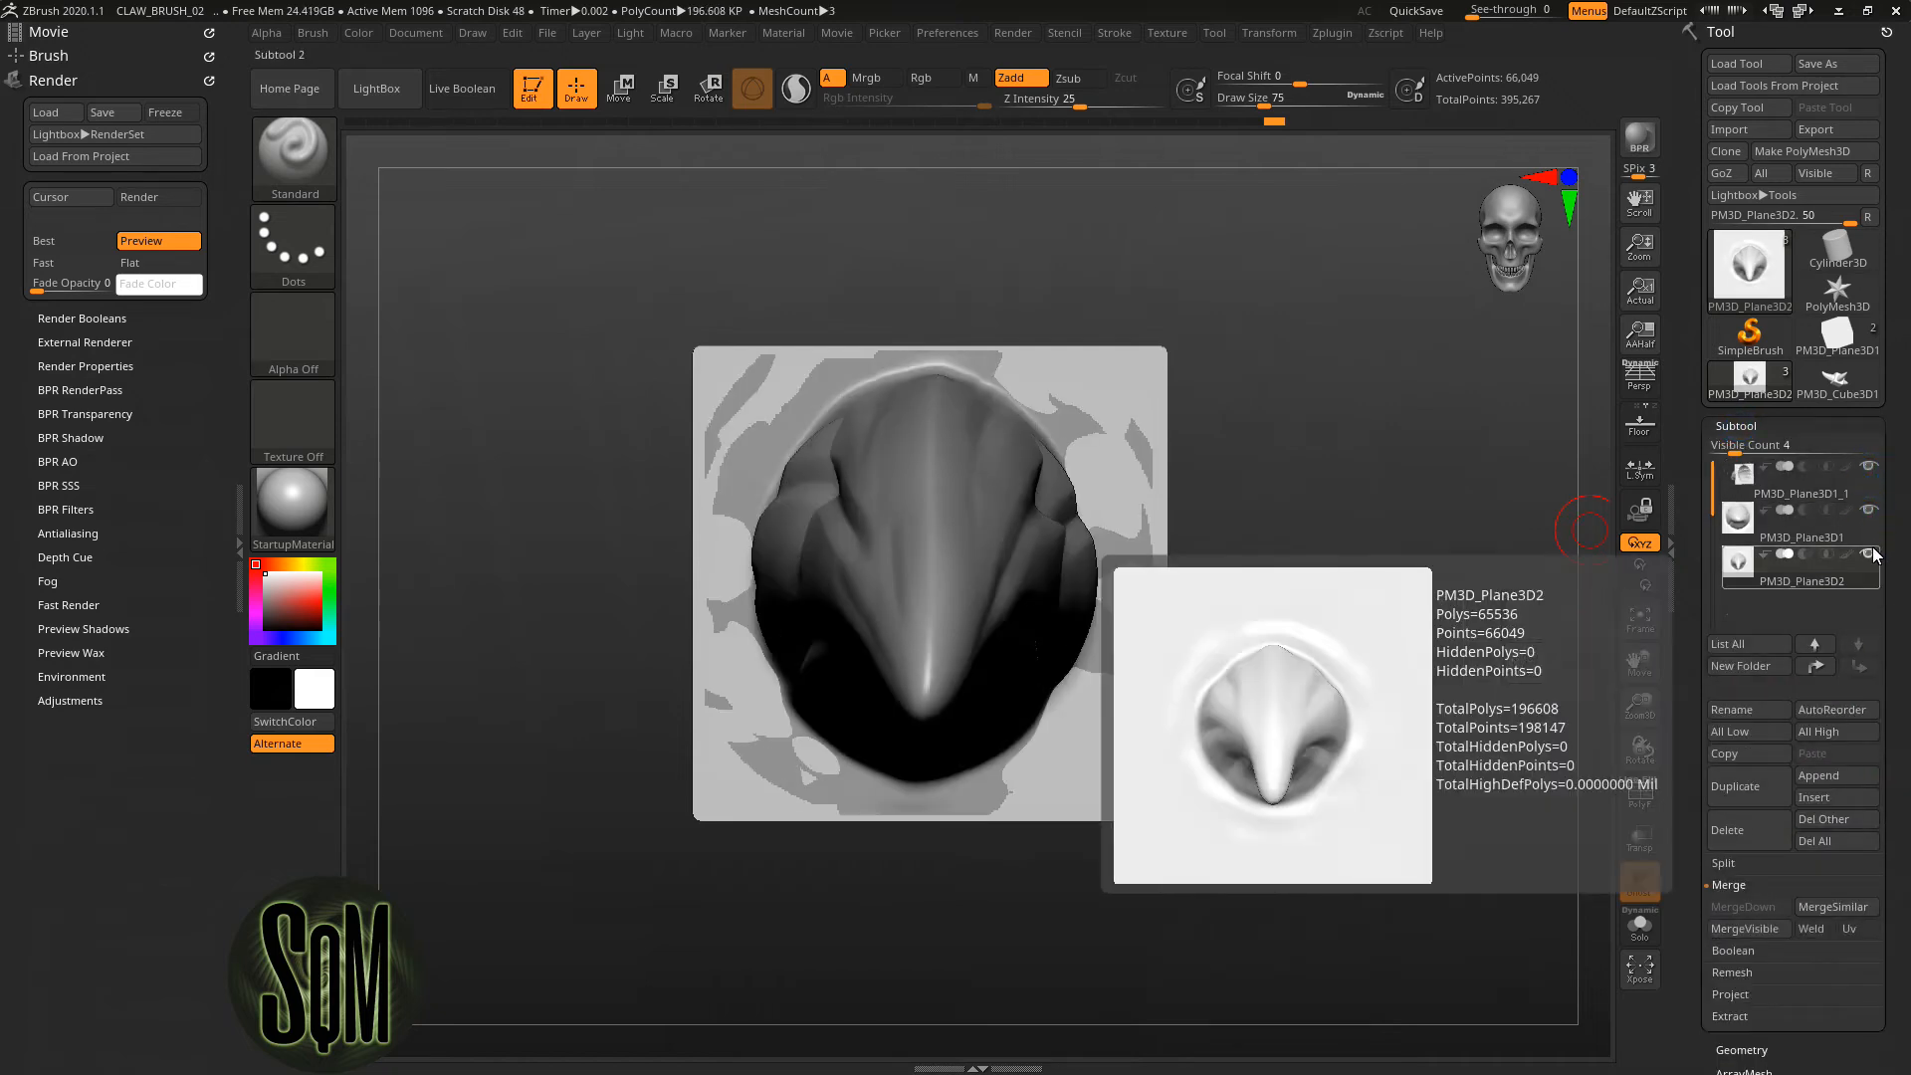
left_click(1870, 512)
left_click(1871, 471)
left_click(1869, 509)
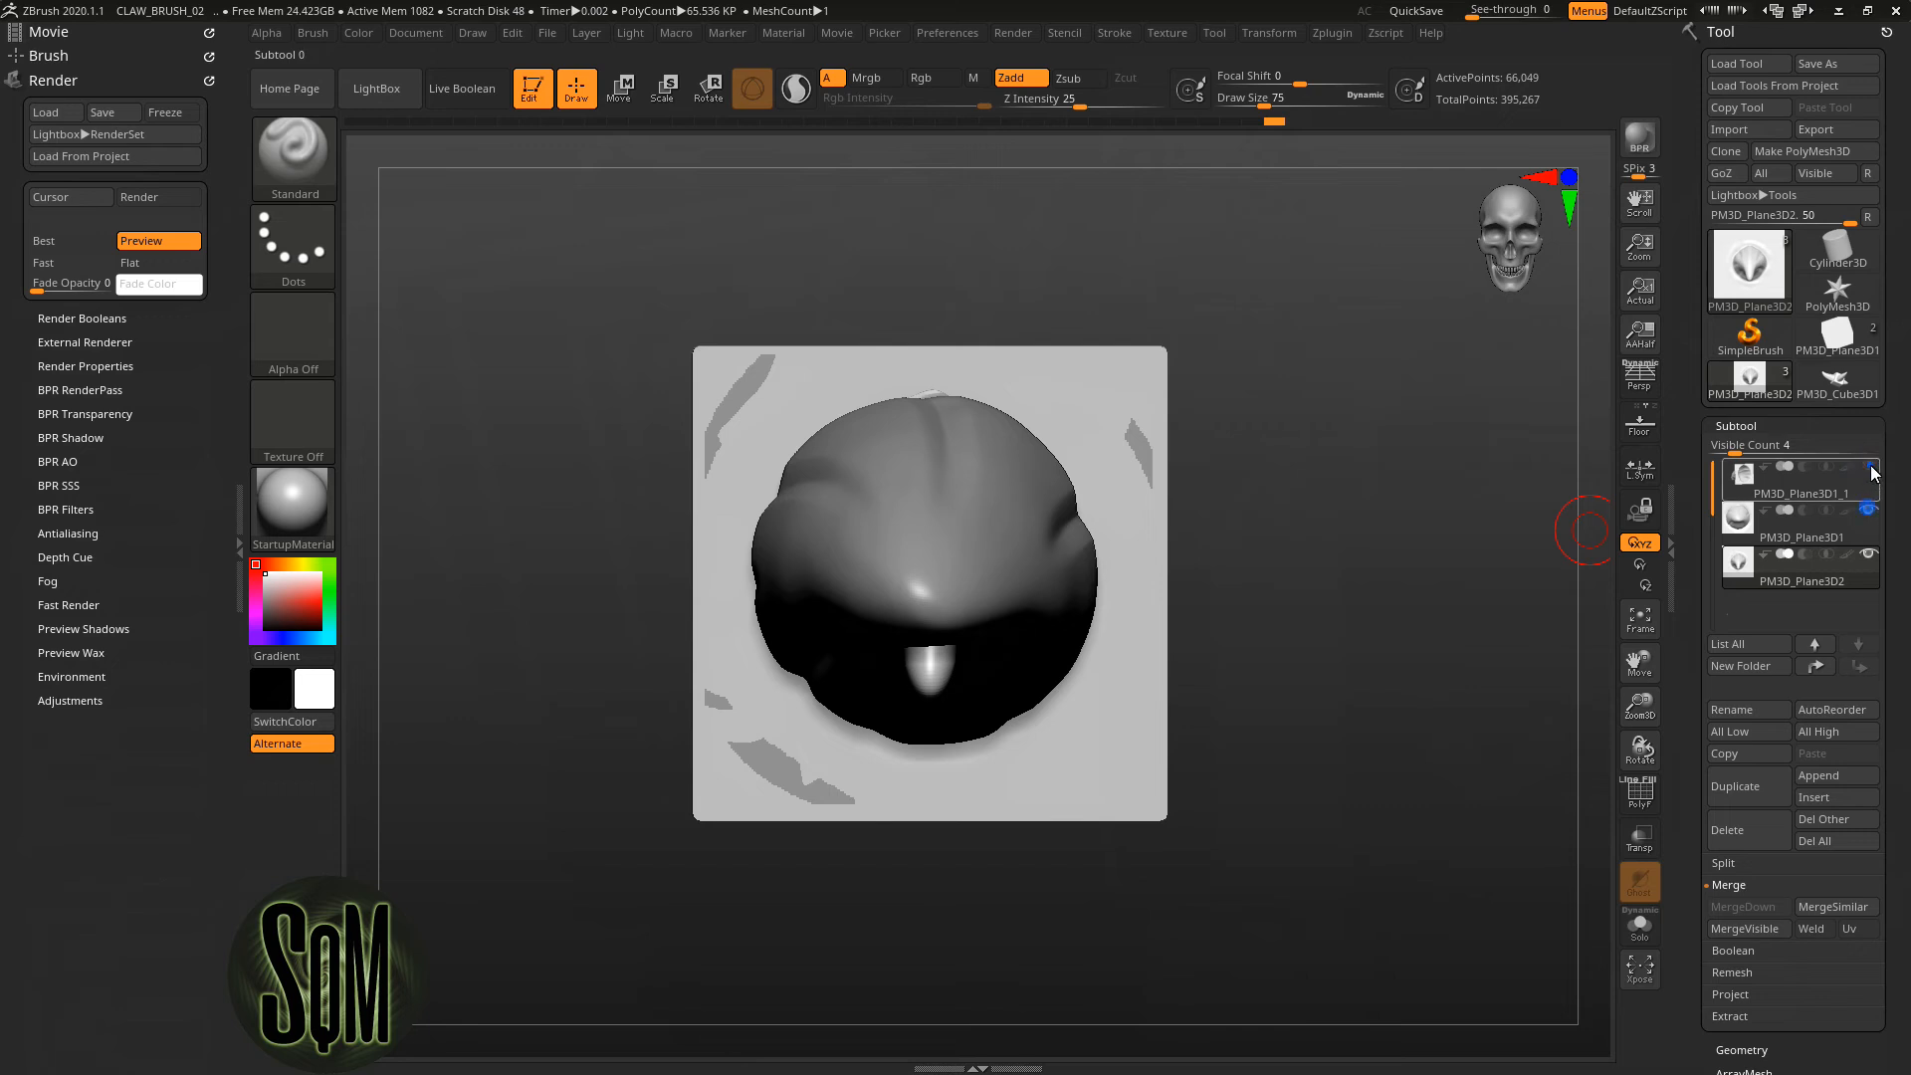
left_click(1872, 468)
left_click_drag(1521, 503, 1699, 490)
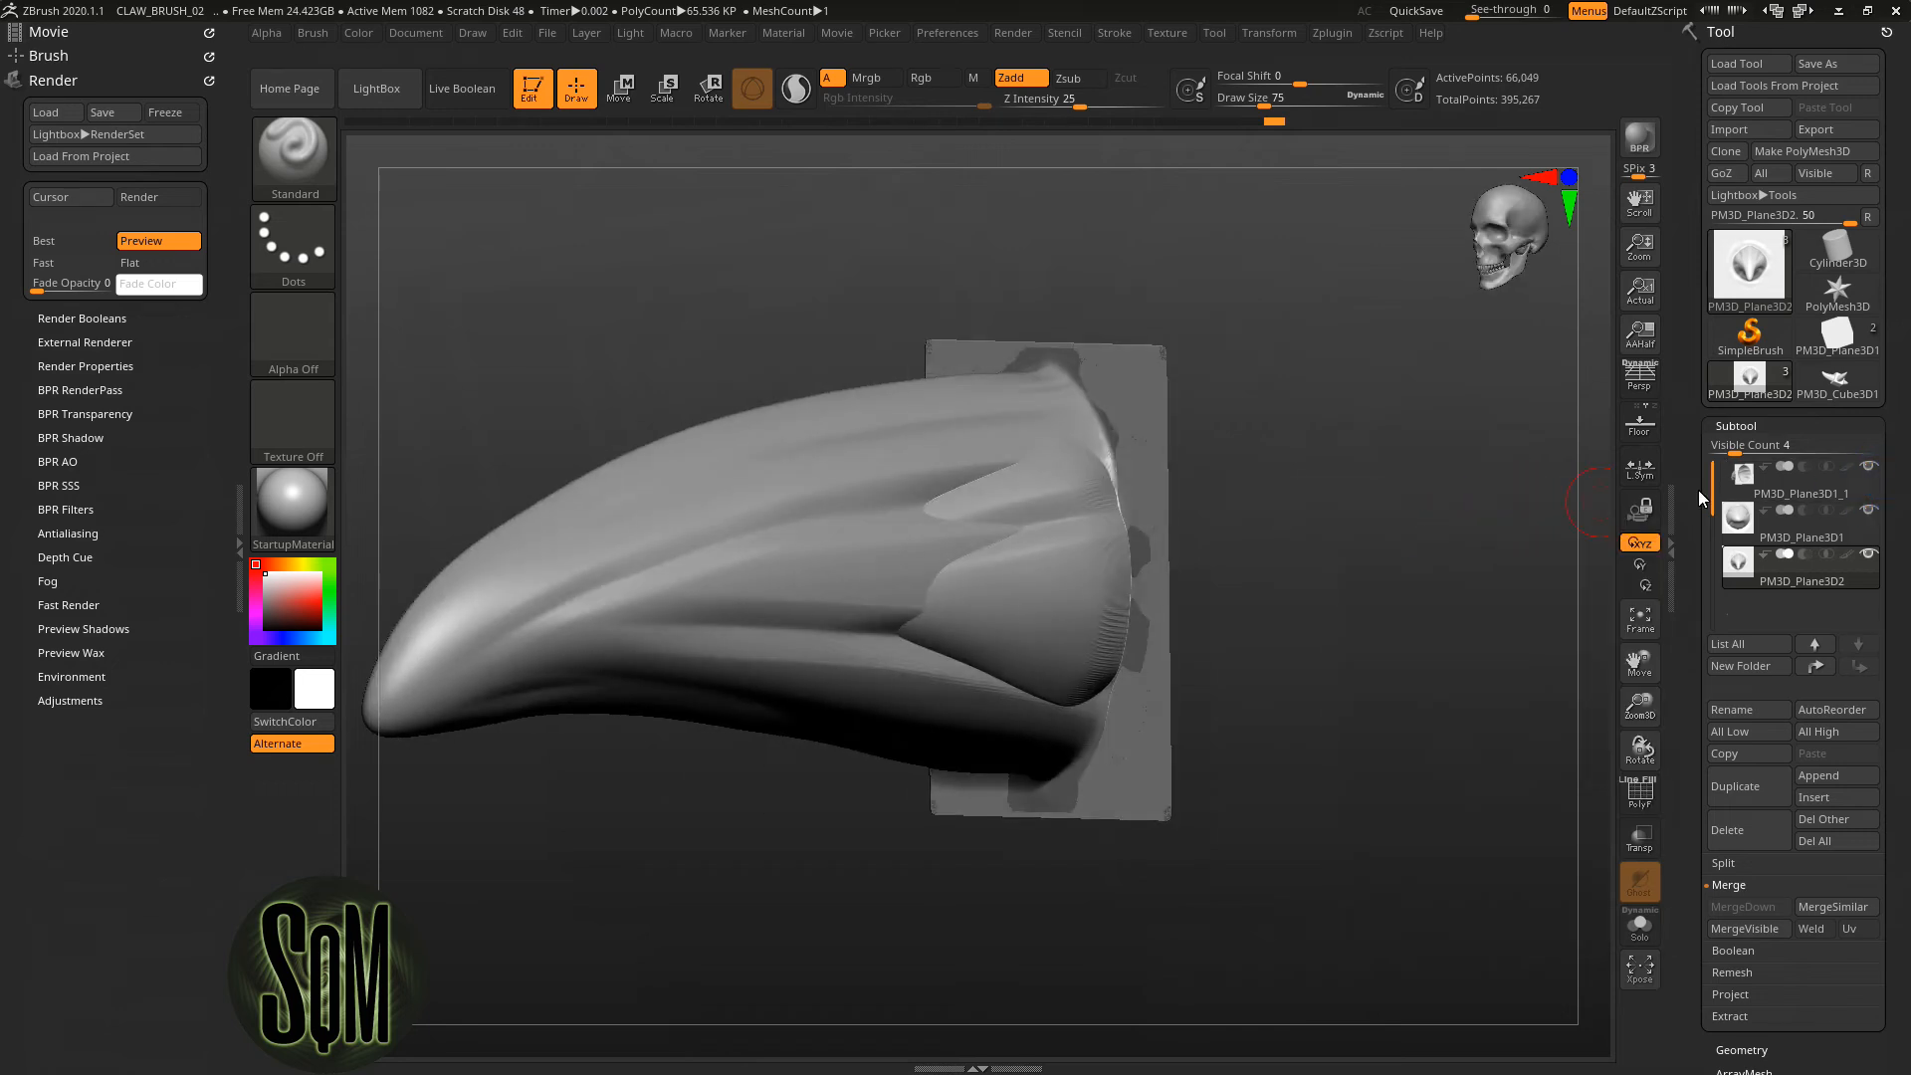
Toggle the visibility of the three plane subtools to check each one, and return PM3D_Plane3D2 alone to the front view
left_click(1868, 468)
left_click(1870, 510)
mouse_move(1475, 543)
left_mouse_down()
mouse_move(1356, 545)
mouse_move(1498, 542)
left_mouse_up()
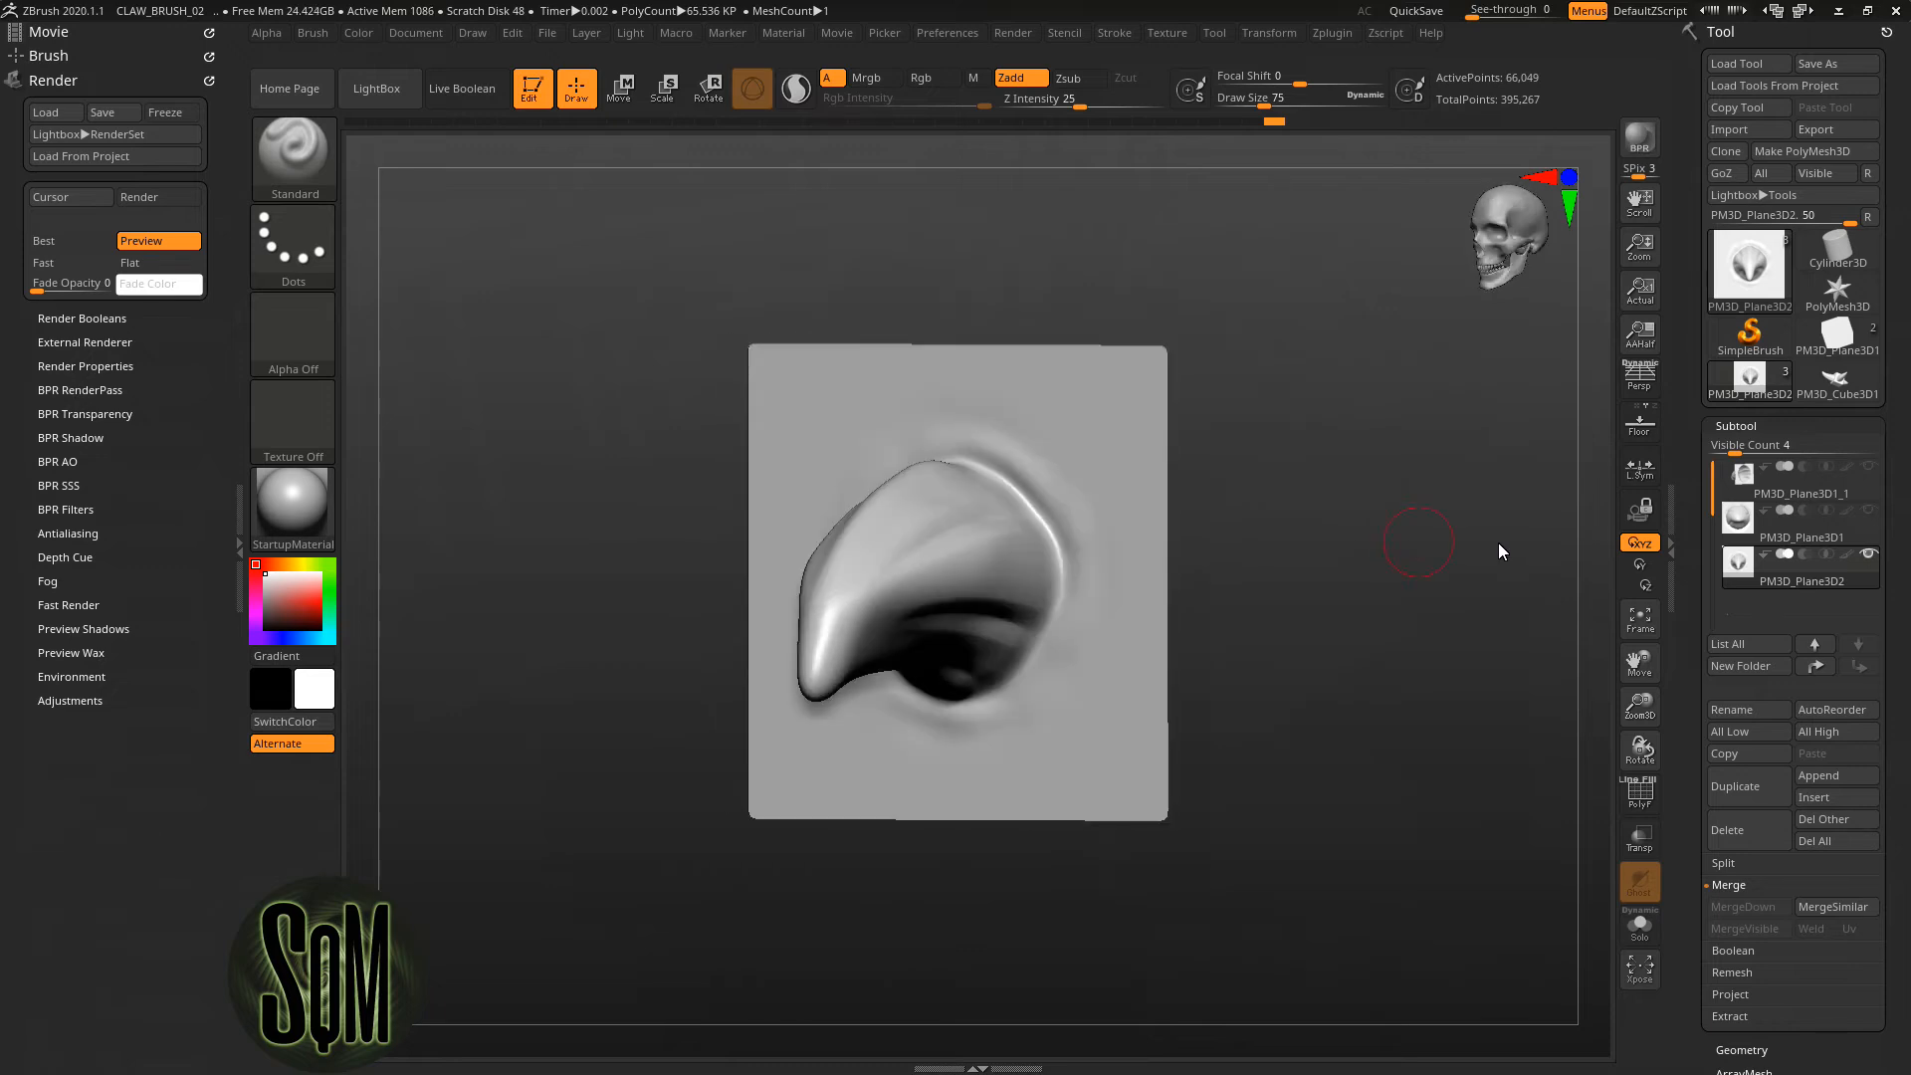
left_click(1869, 466)
left_click(1870, 510)
left_click(1870, 555)
left_click(1869, 510)
left_click(1868, 466)
left_click_drag(1415, 503, 1437, 509)
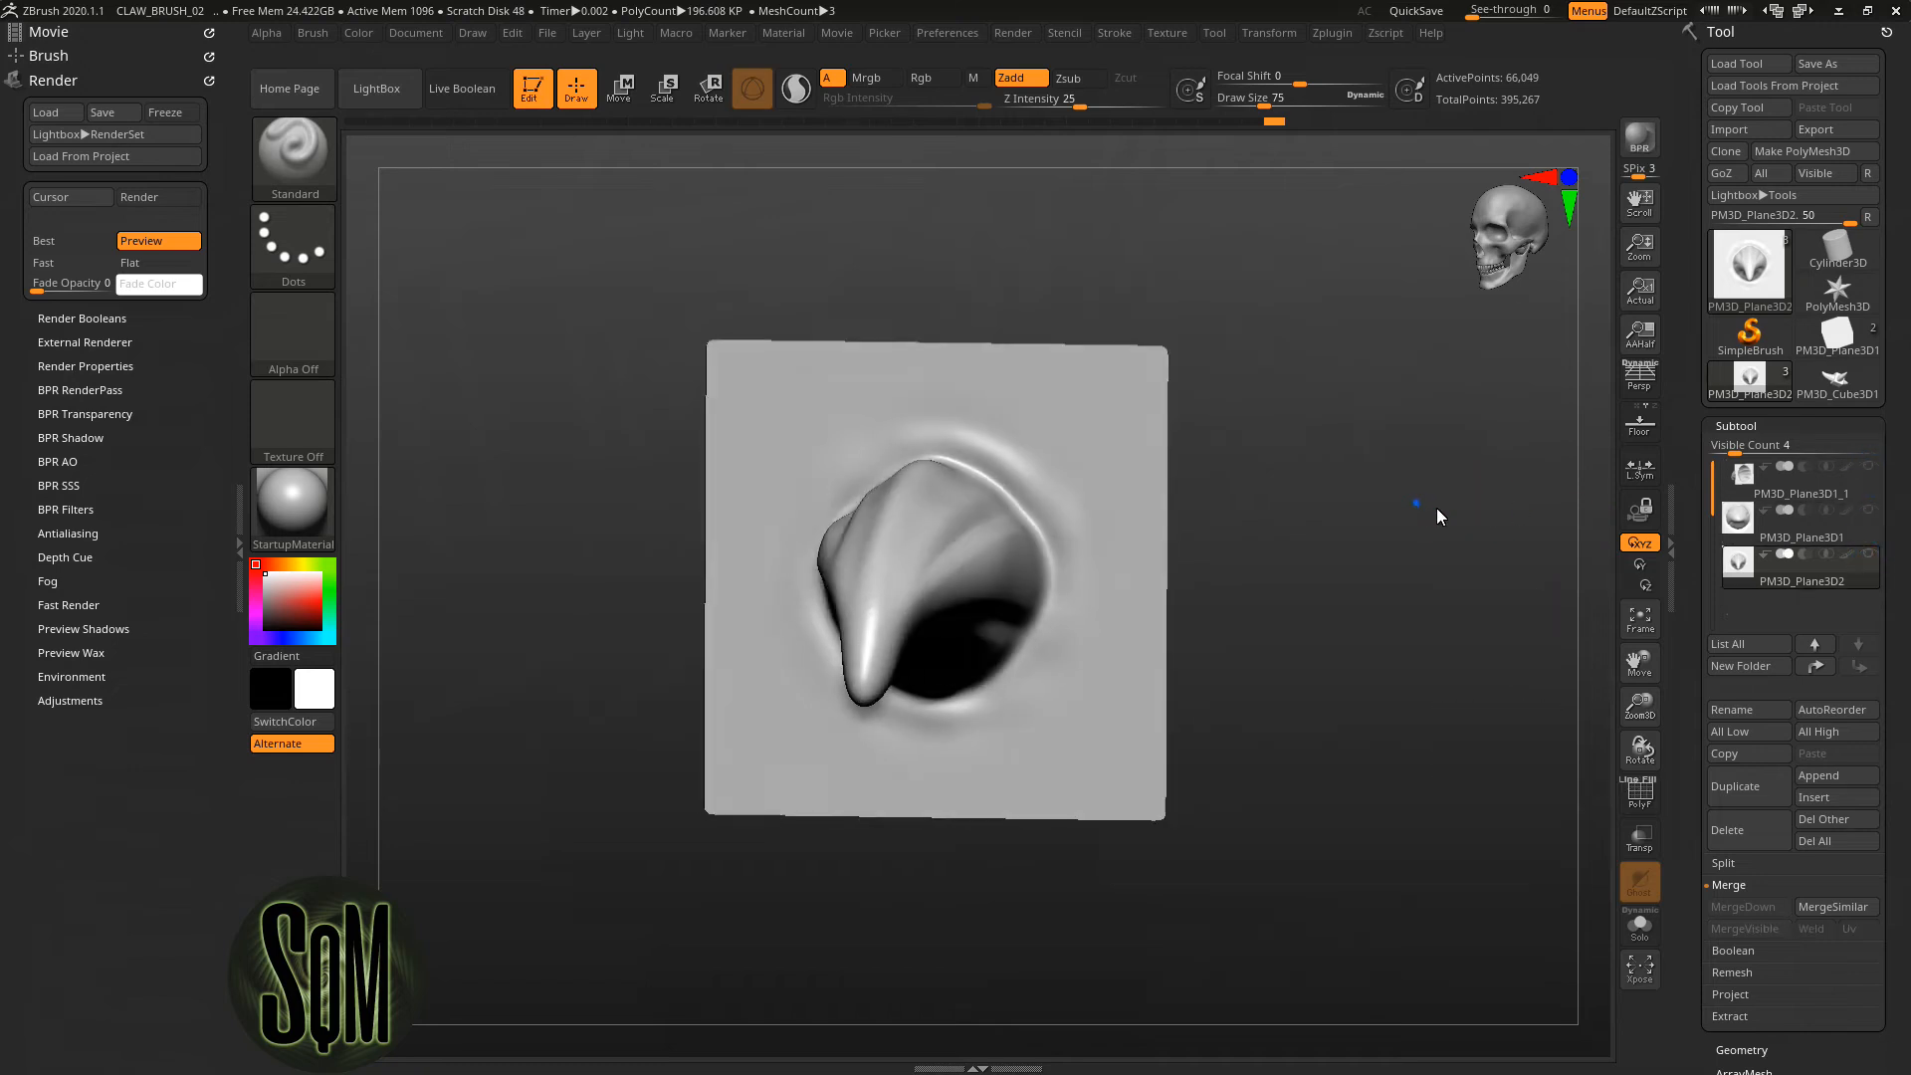
left_click(1520, 283)
left_click_drag(1288, 525, 1344, 521, "alt")
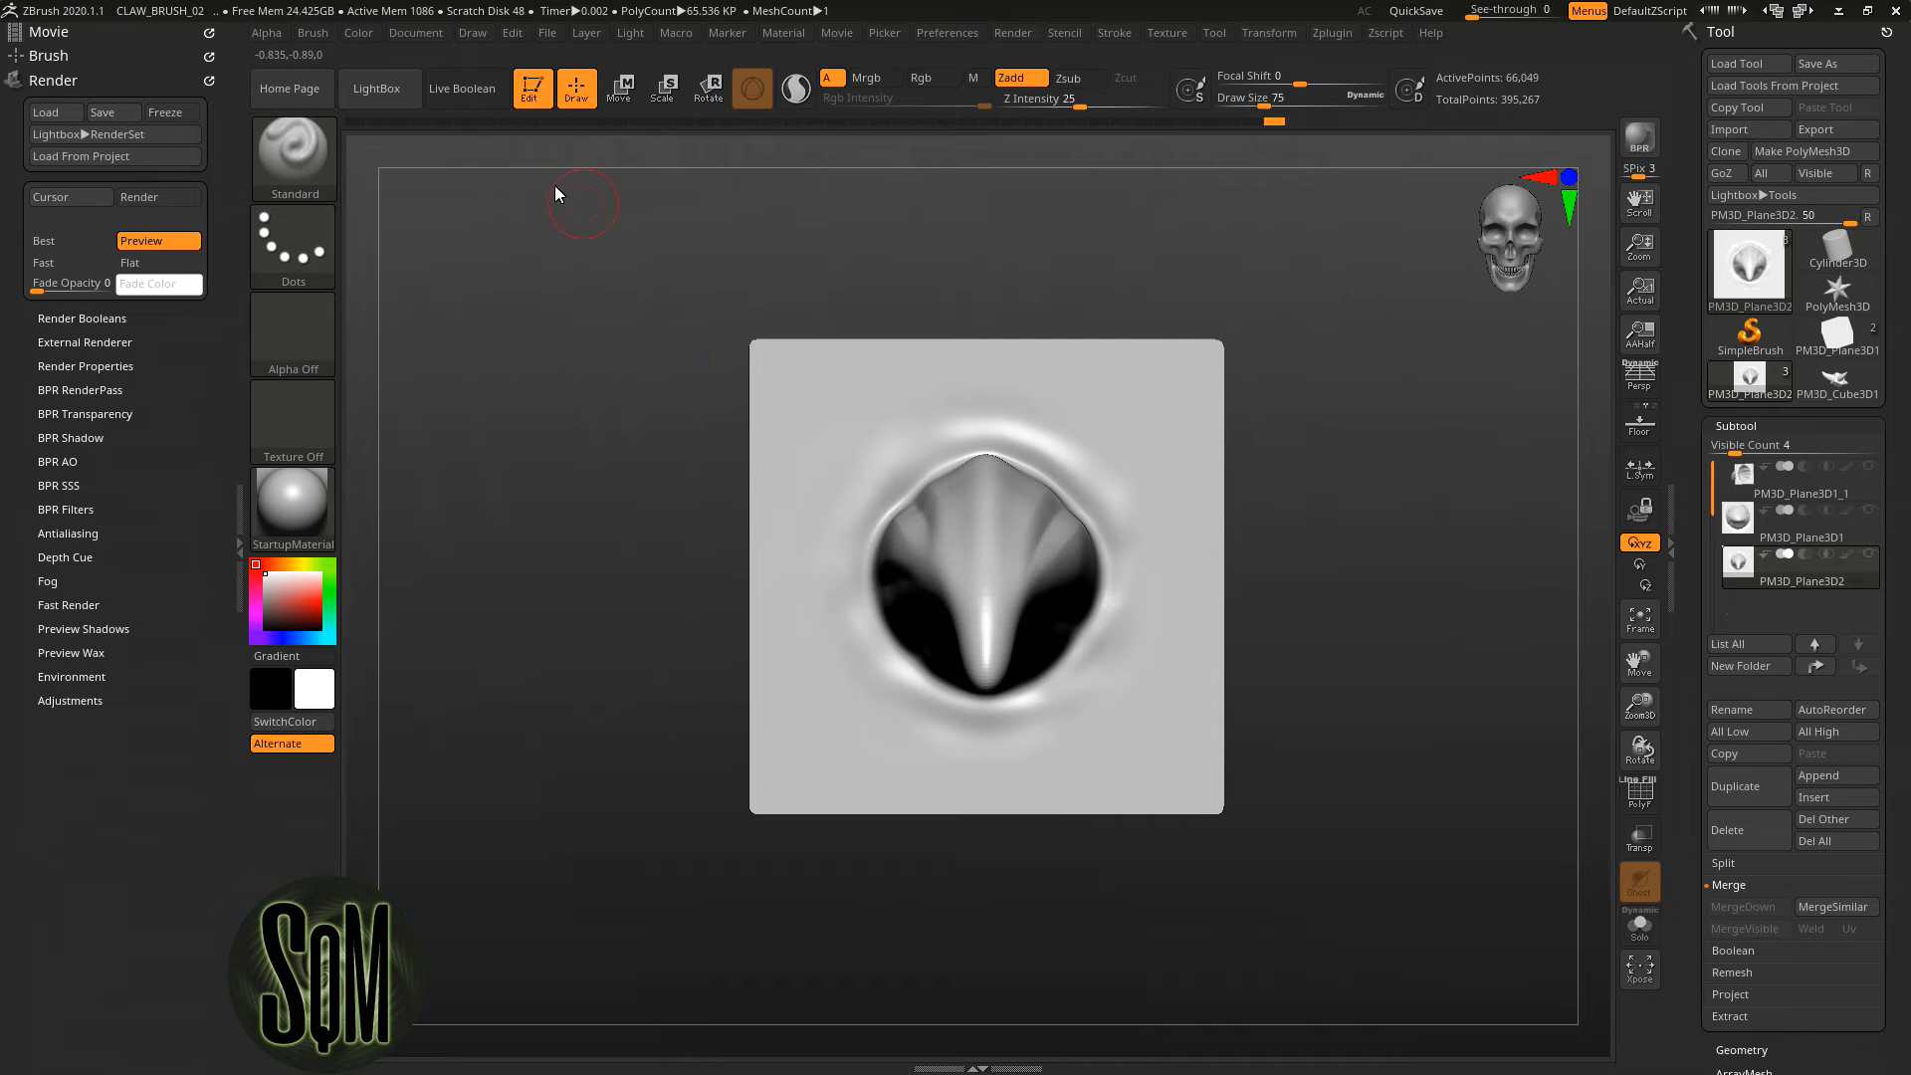
Make all three plane subtools visible and create a MultiAlpha brush from them
left_click(59, 57)
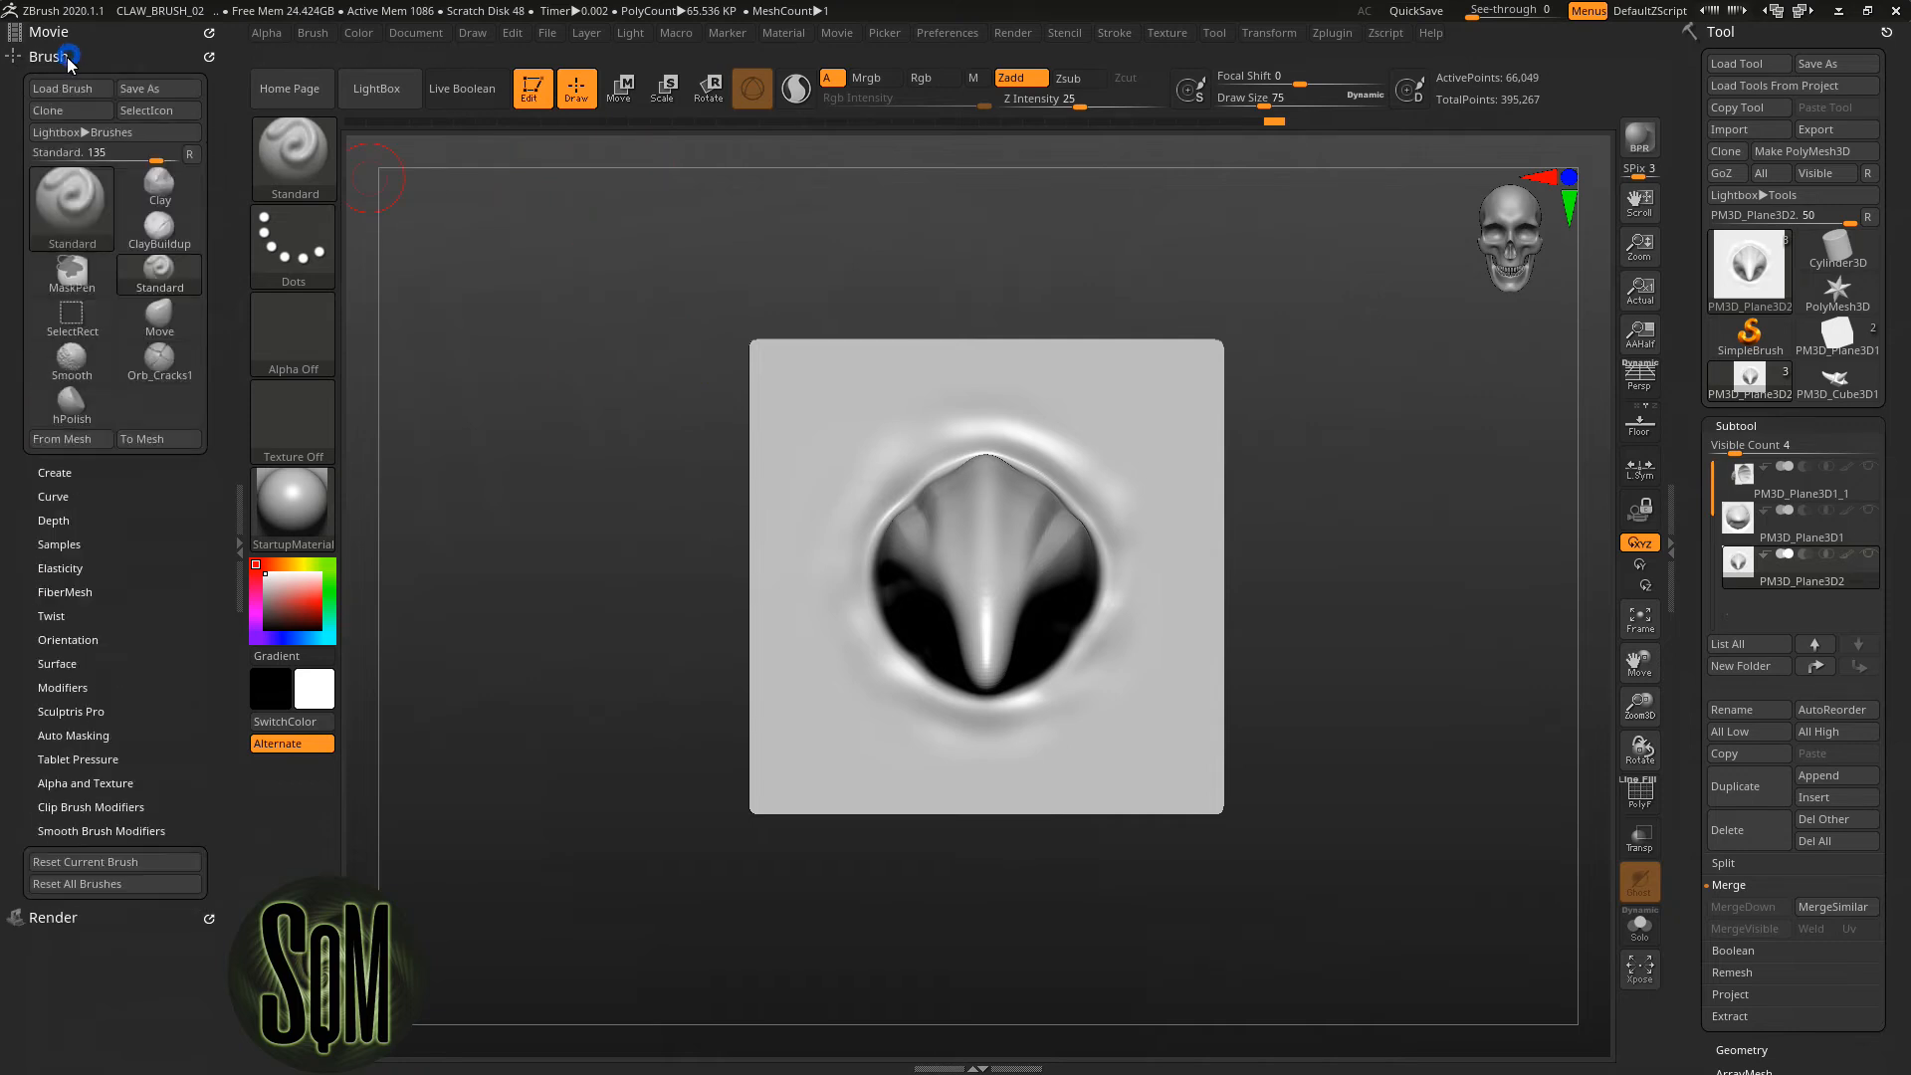
left_click(57, 473)
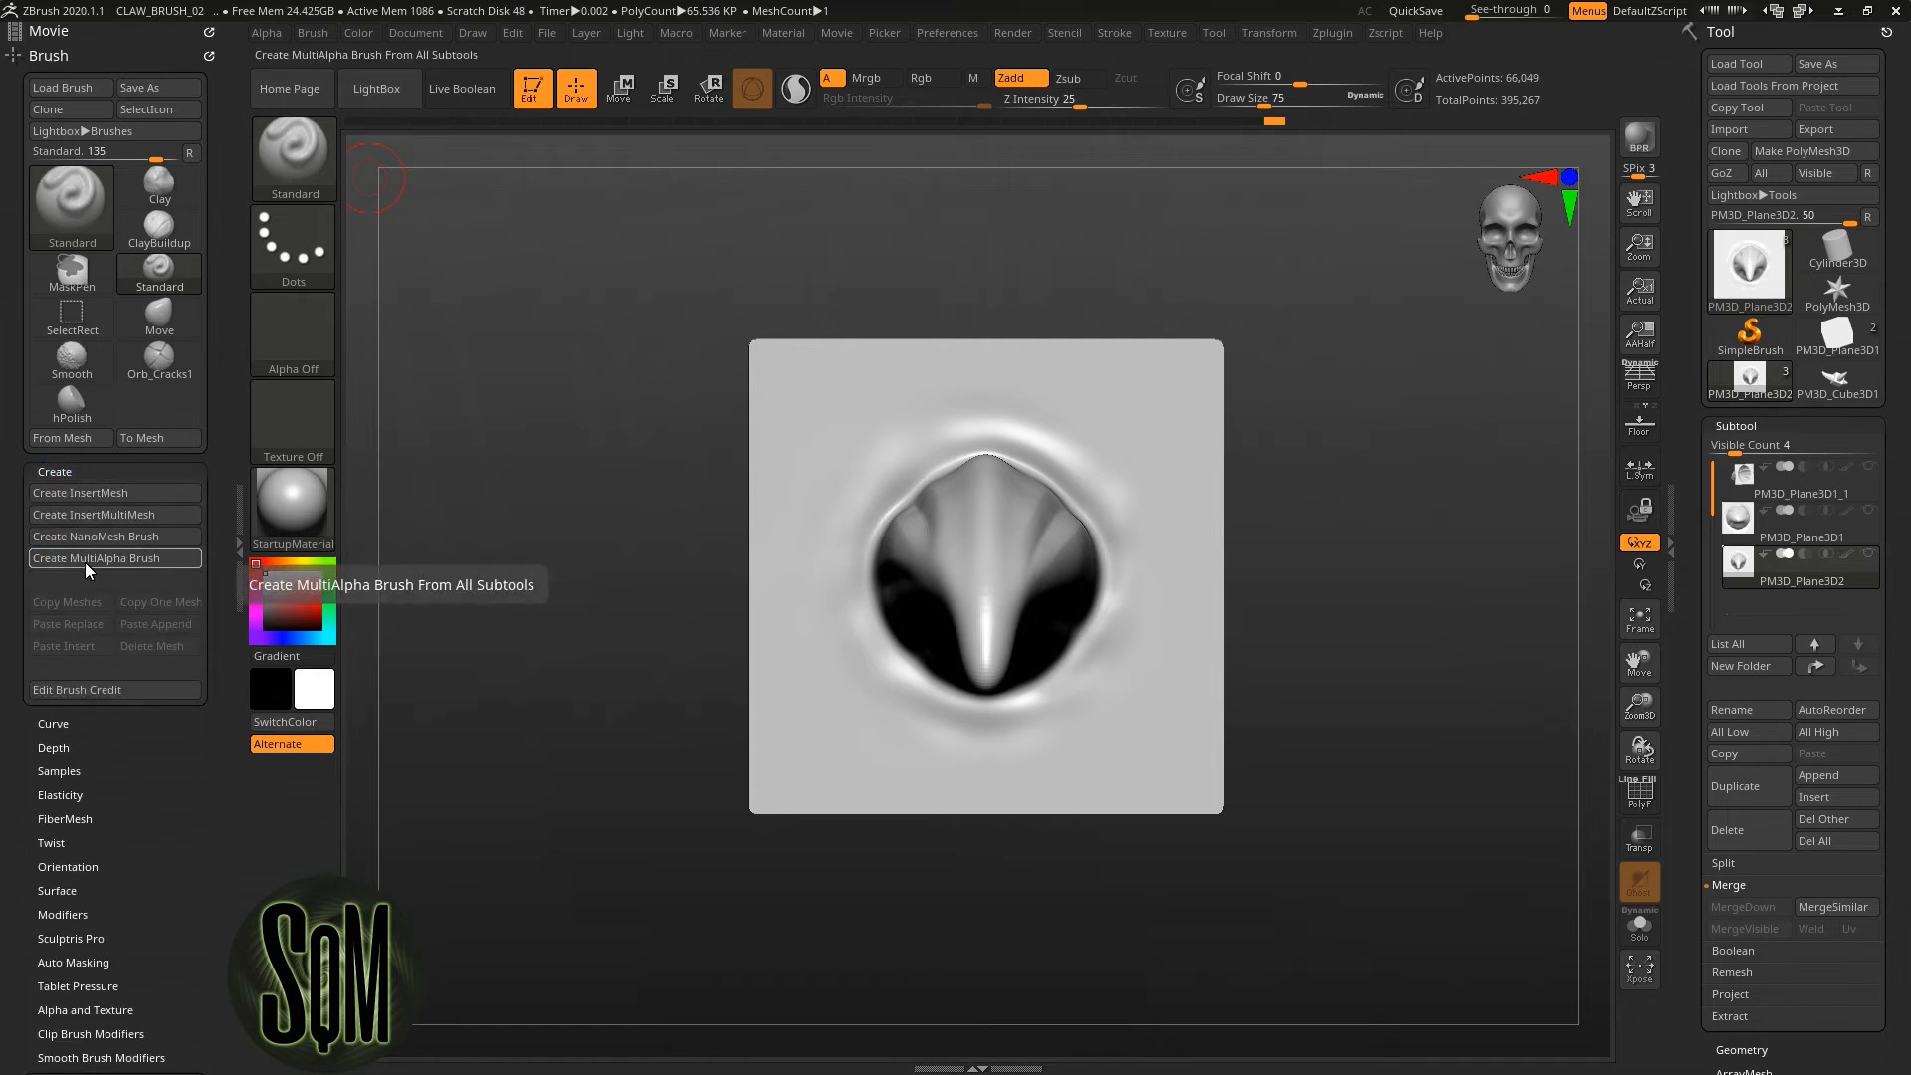
left_click(1873, 556)
left_click(1871, 513)
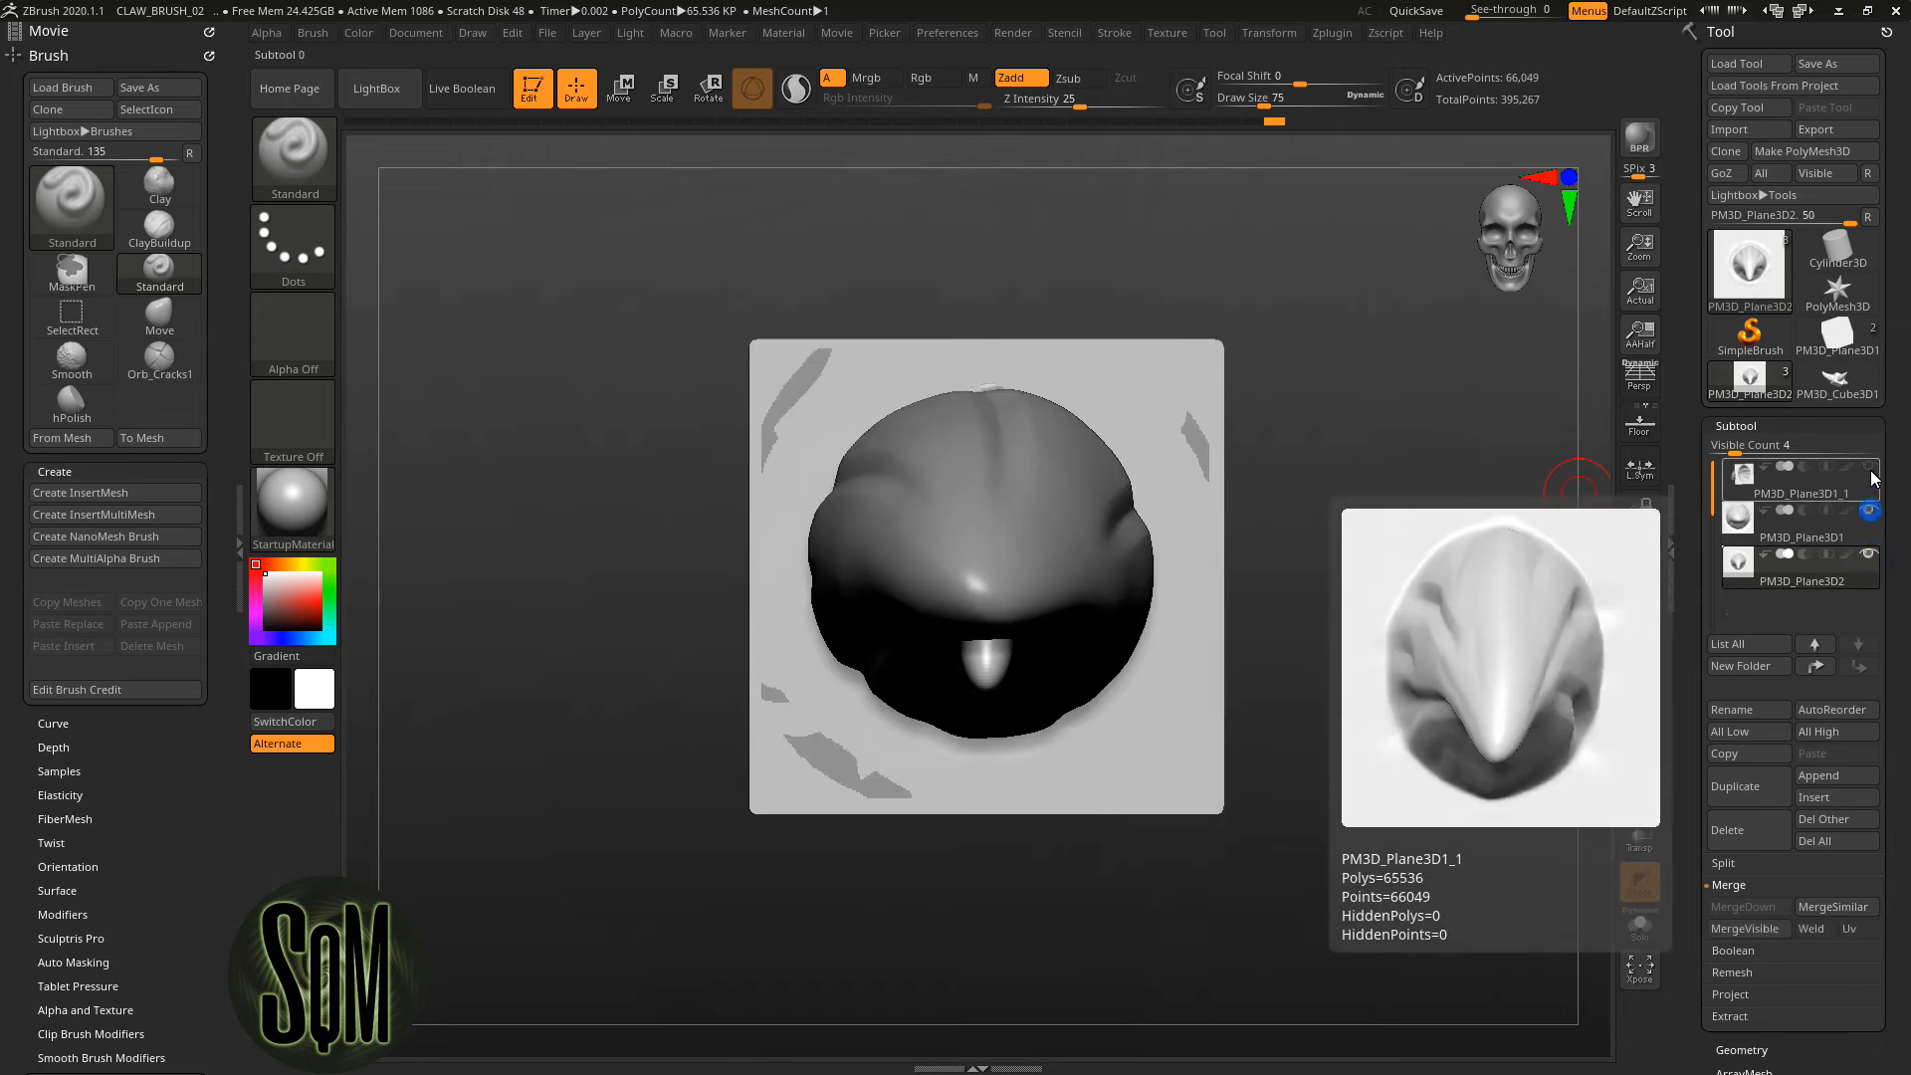
left_click(1873, 470)
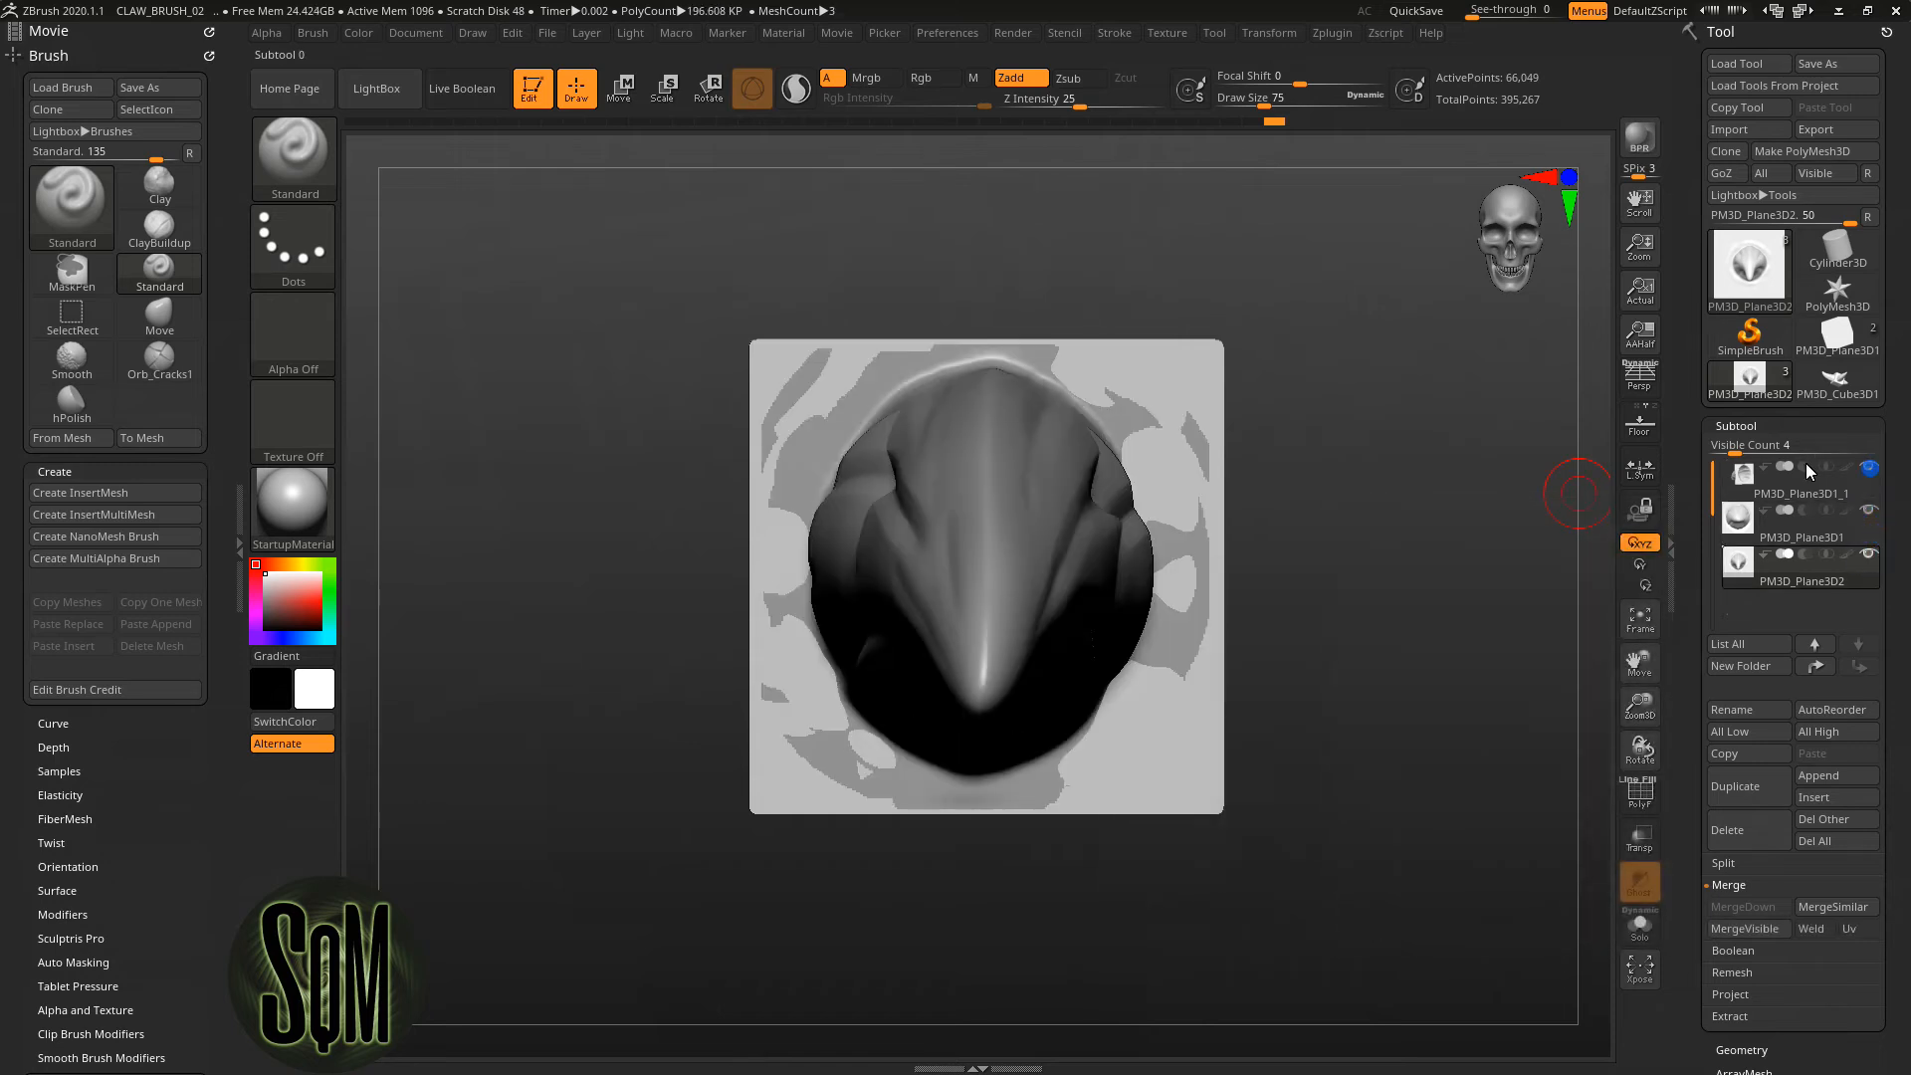
left_click(104, 564)
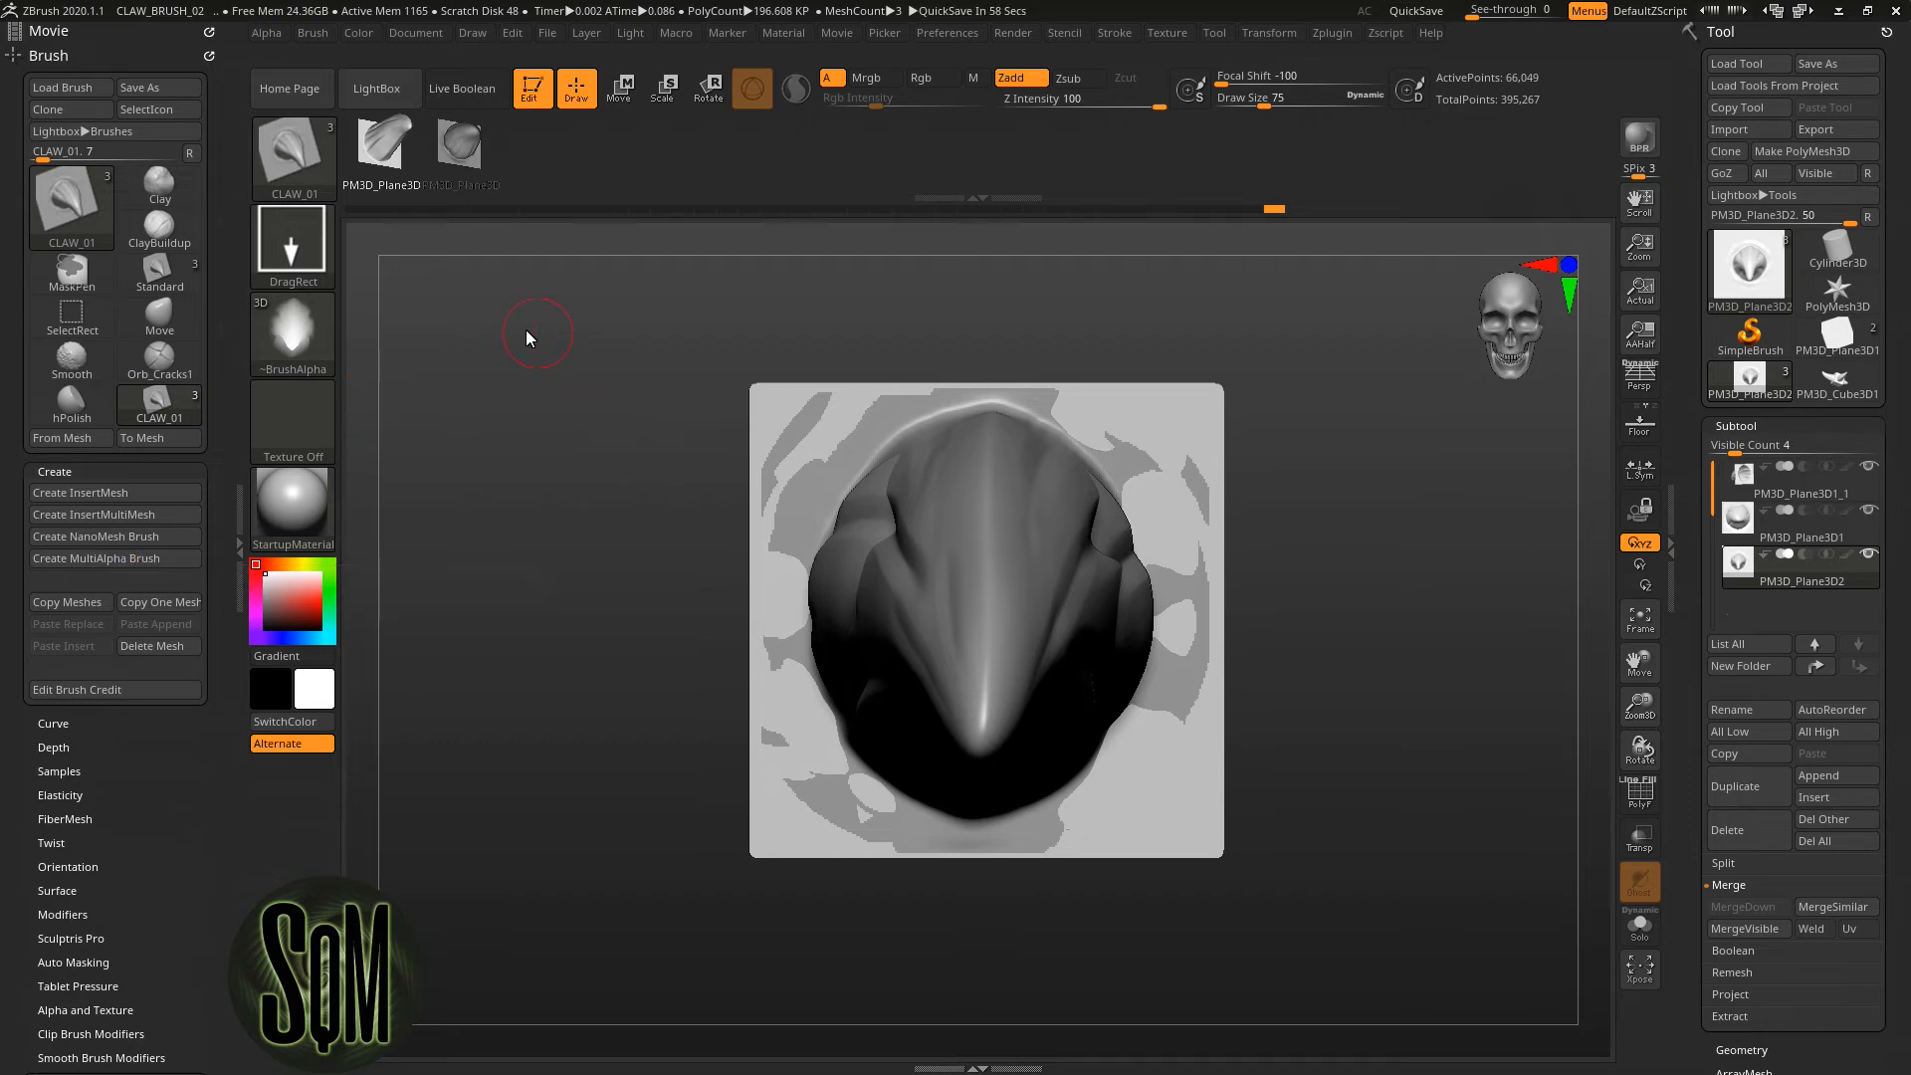
Switch to the Move brush and back to CLAW_01 to check the new brush's set of claw alphas
key("b")
key("b")
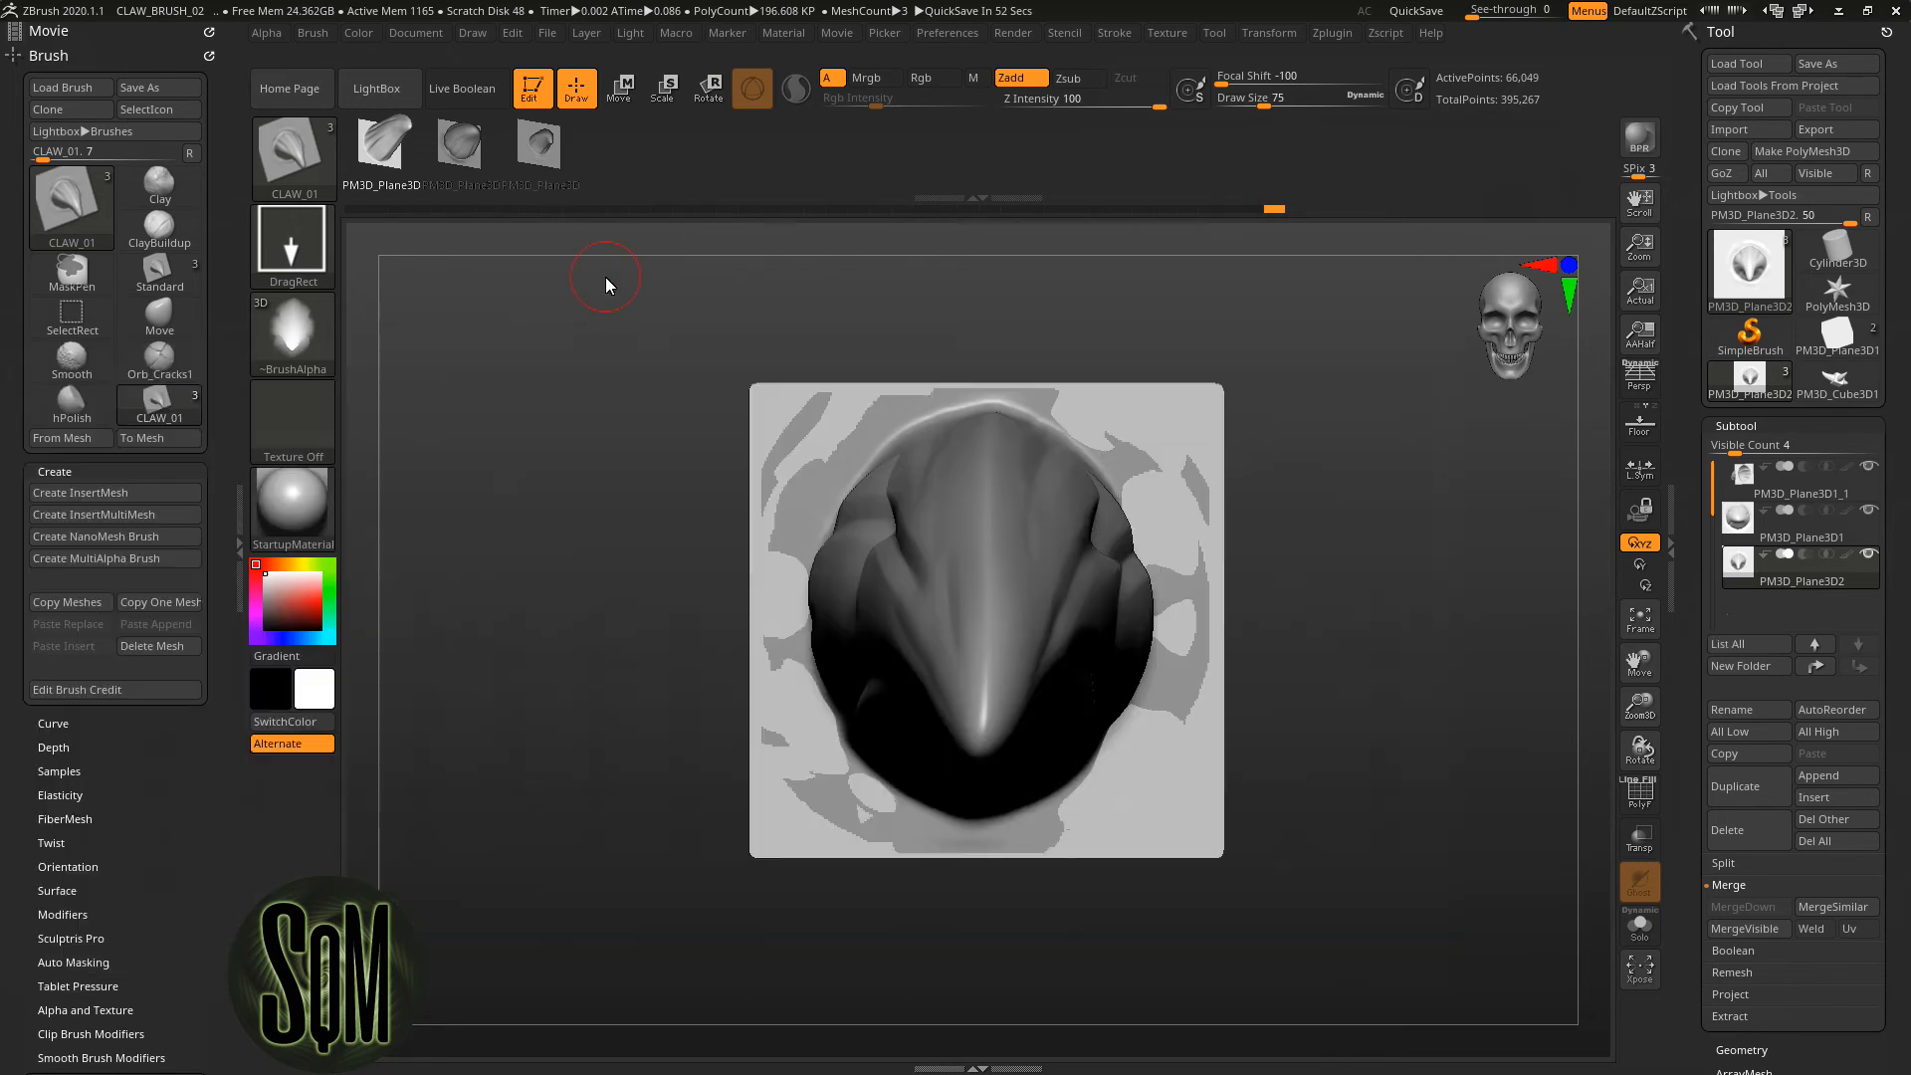
mouse_move(605, 278)
left_mouse_down()
mouse_move(576, 326)
mouse_move(585, 312)
left_mouse_up()
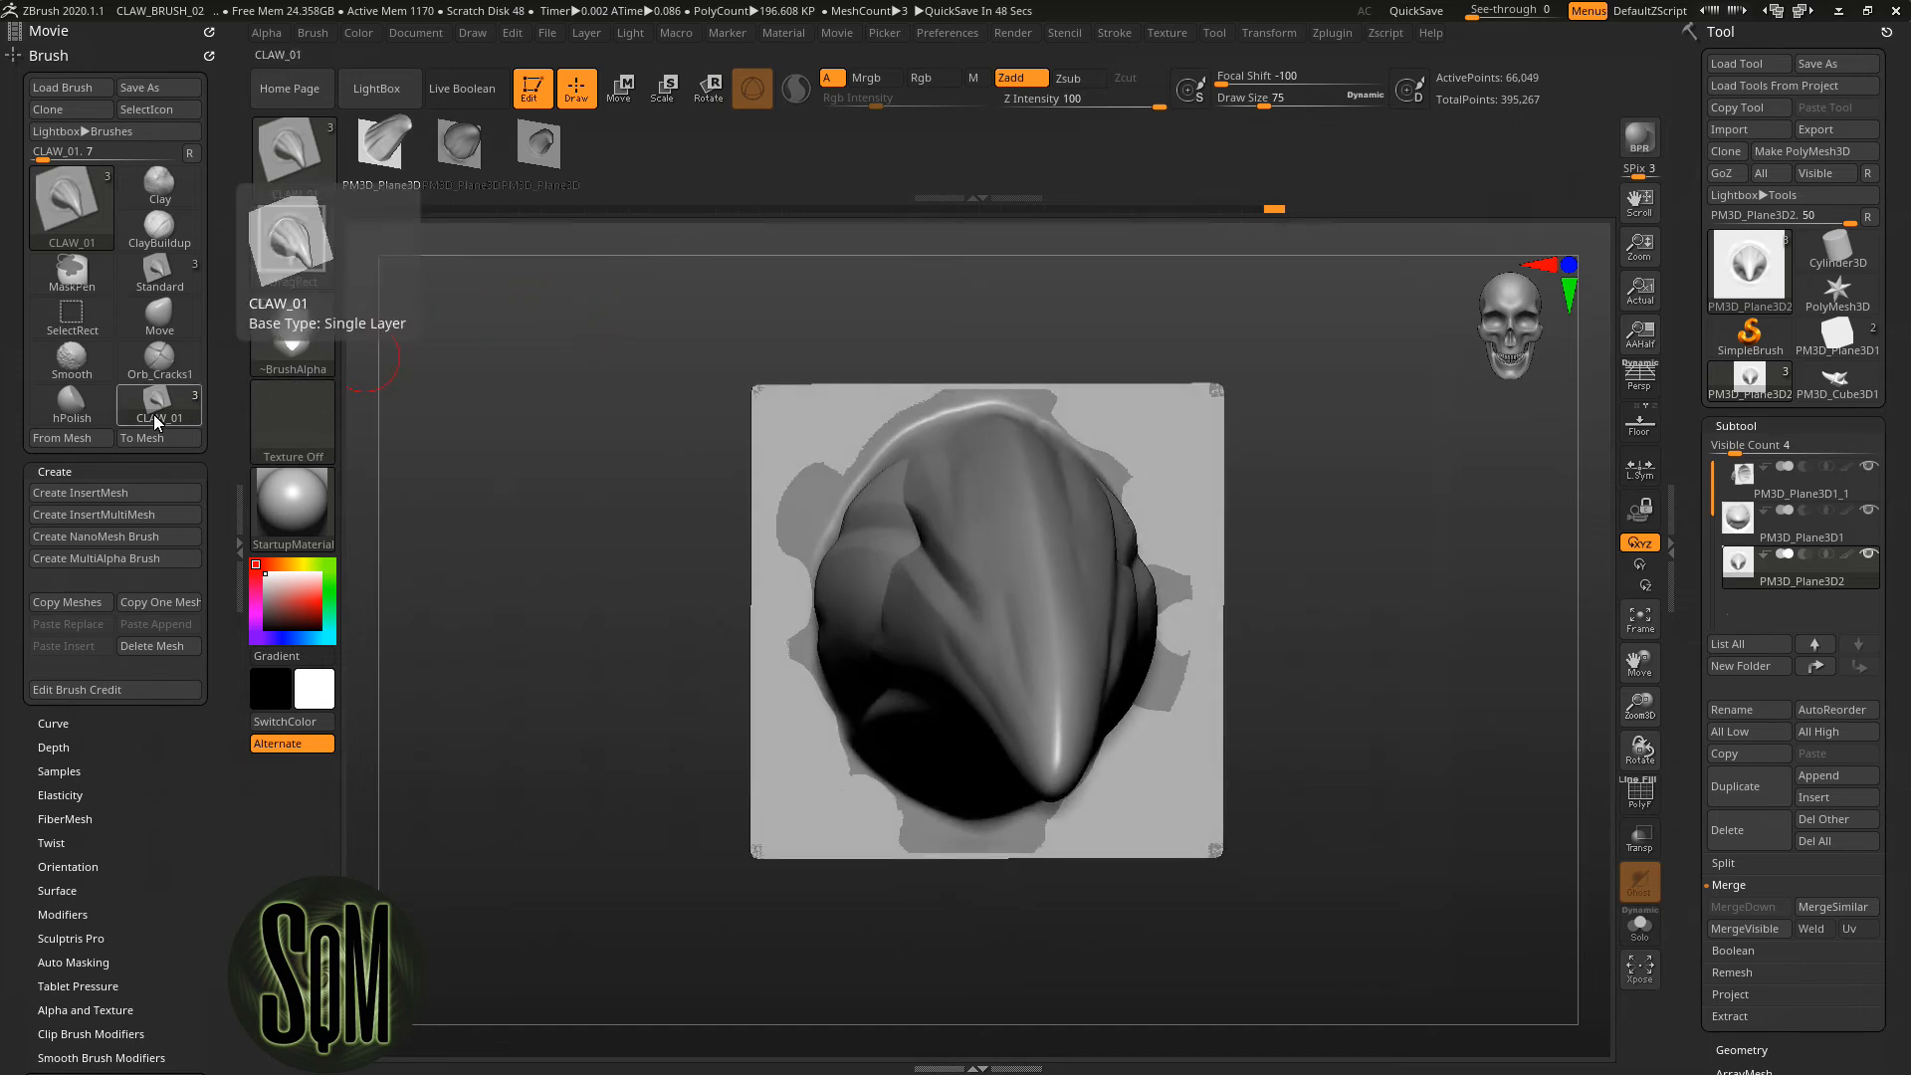
key("b")
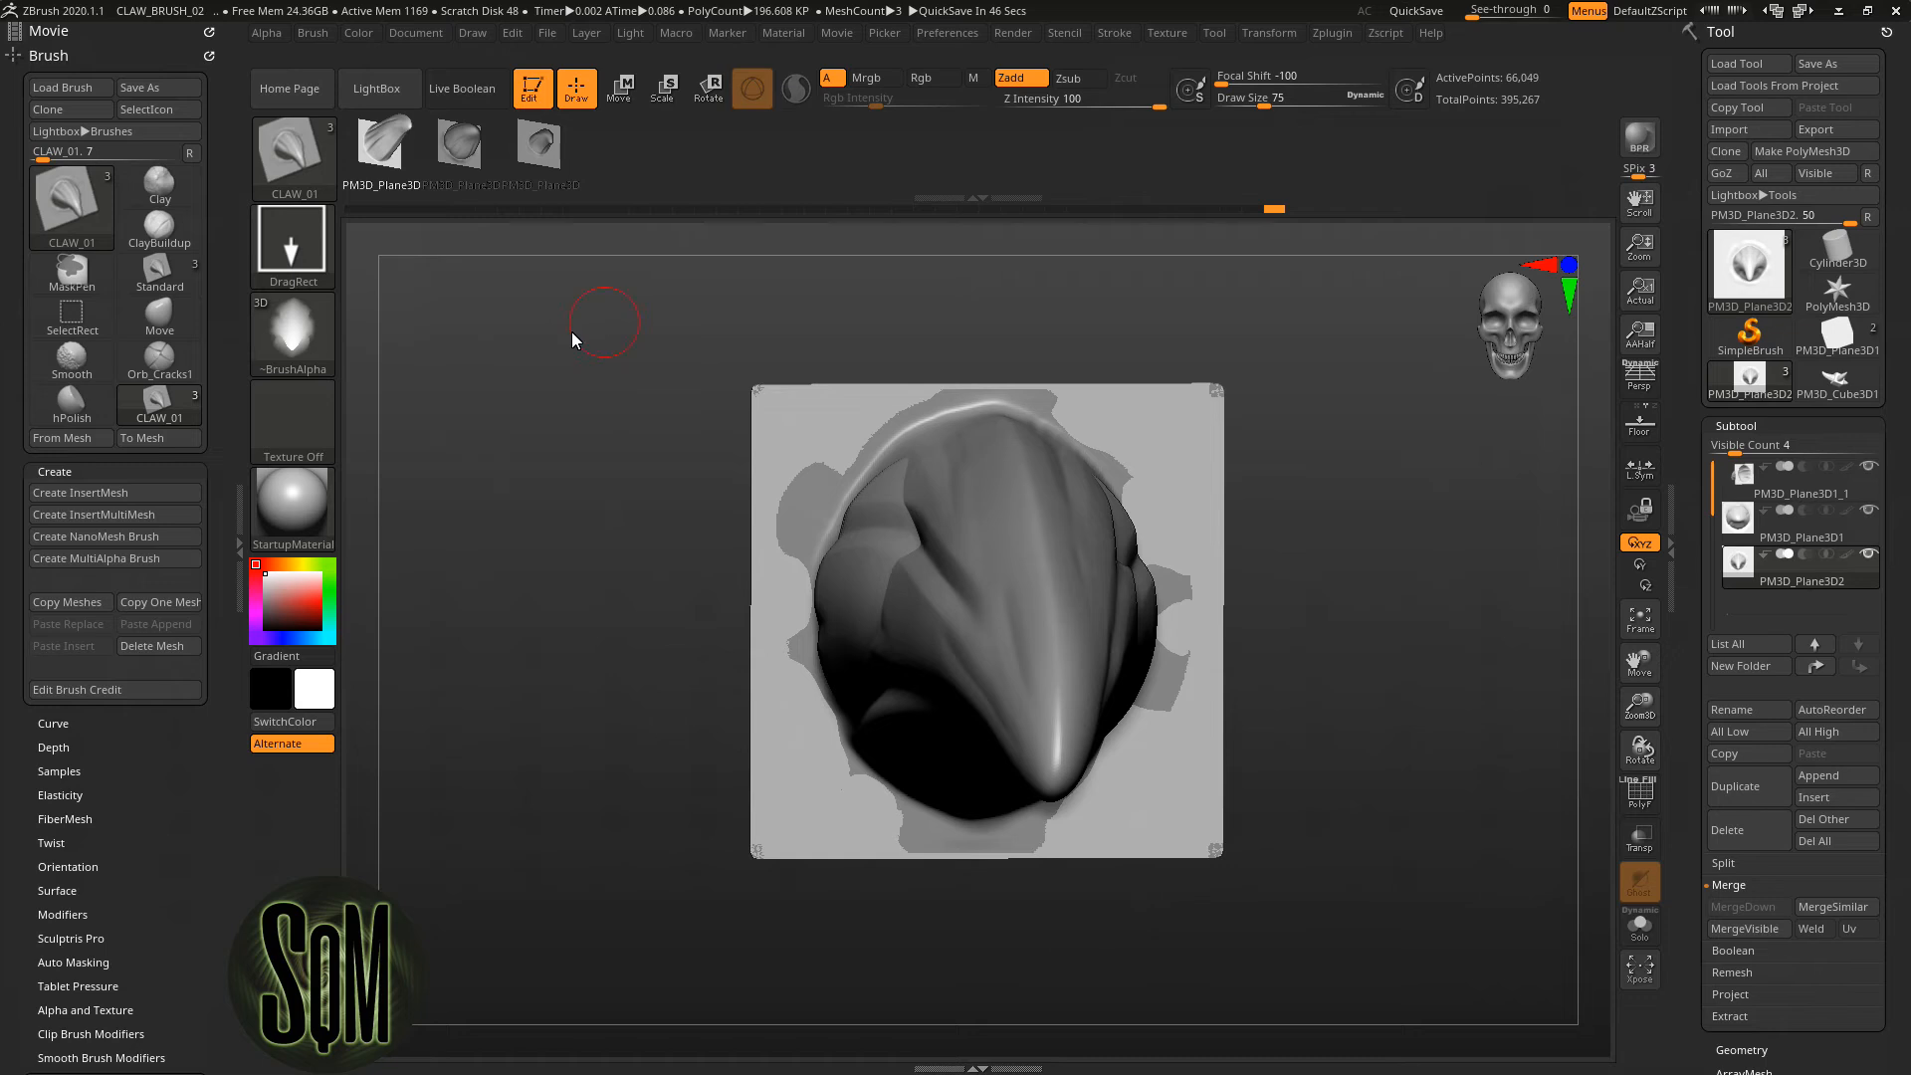
left_click(145, 284)
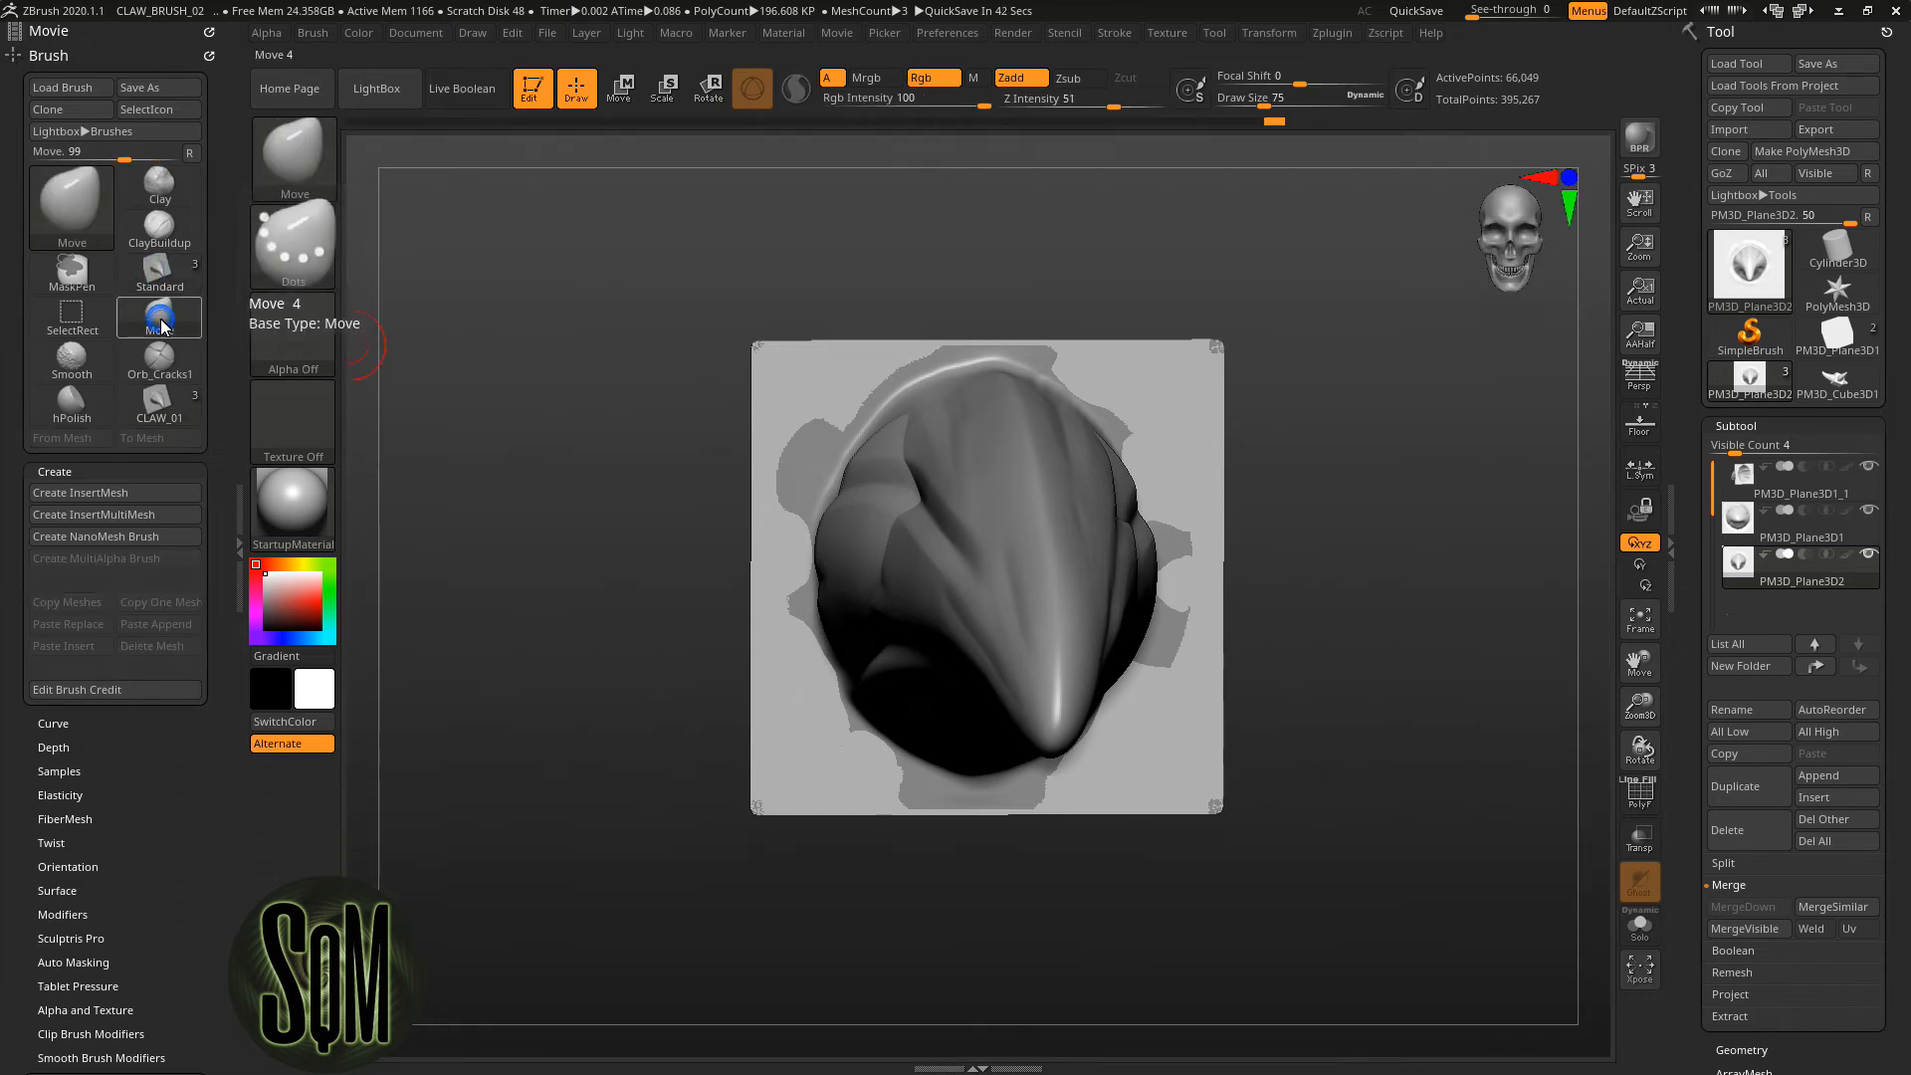
left_click(157, 407)
left_click_drag(396, 356, 507, 249)
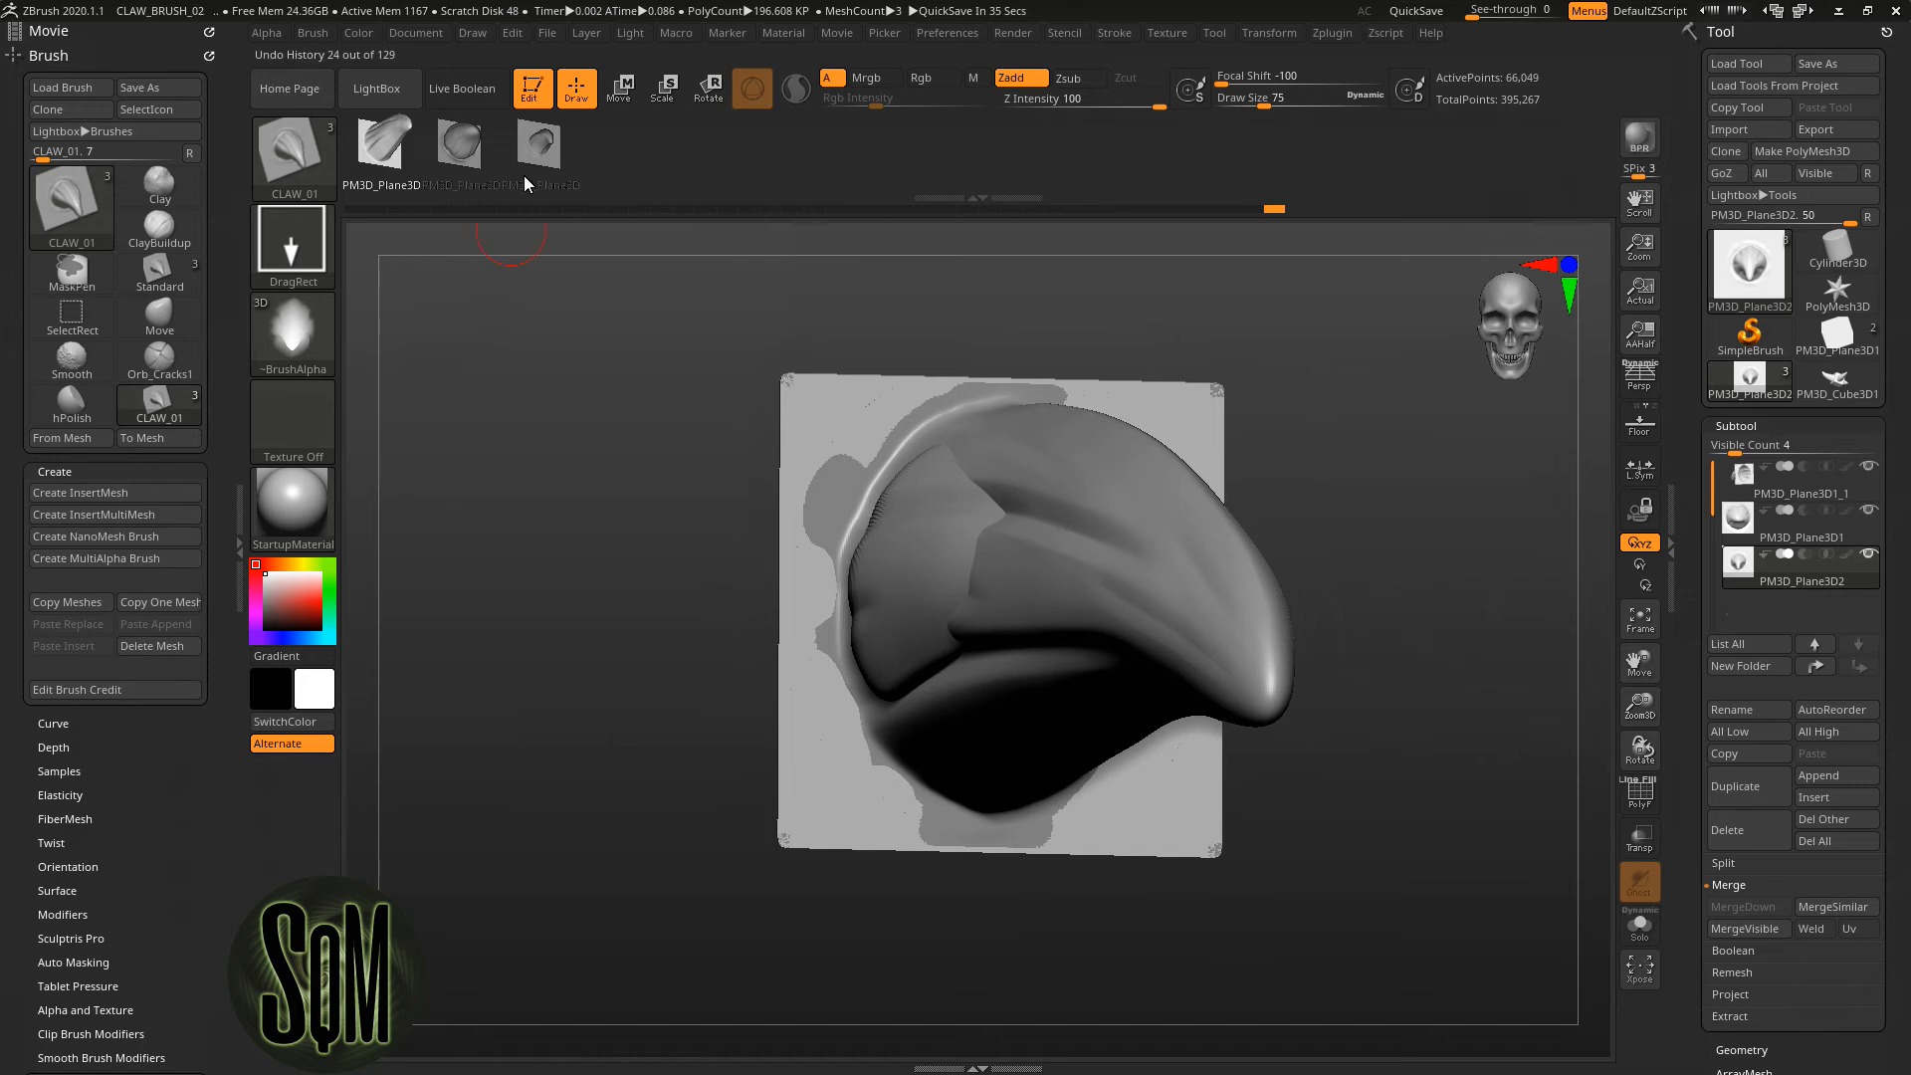
Load the PM3D_Cube3D1 tool and pull claws out of the cube's faces with the CLAW_01 brush
left_click(1837, 383)
left_click_drag(1451, 392, 709, 348)
left_click_drag(1057, 619, 1139, 964)
right_click_drag(1138, 964, 1095, 797)
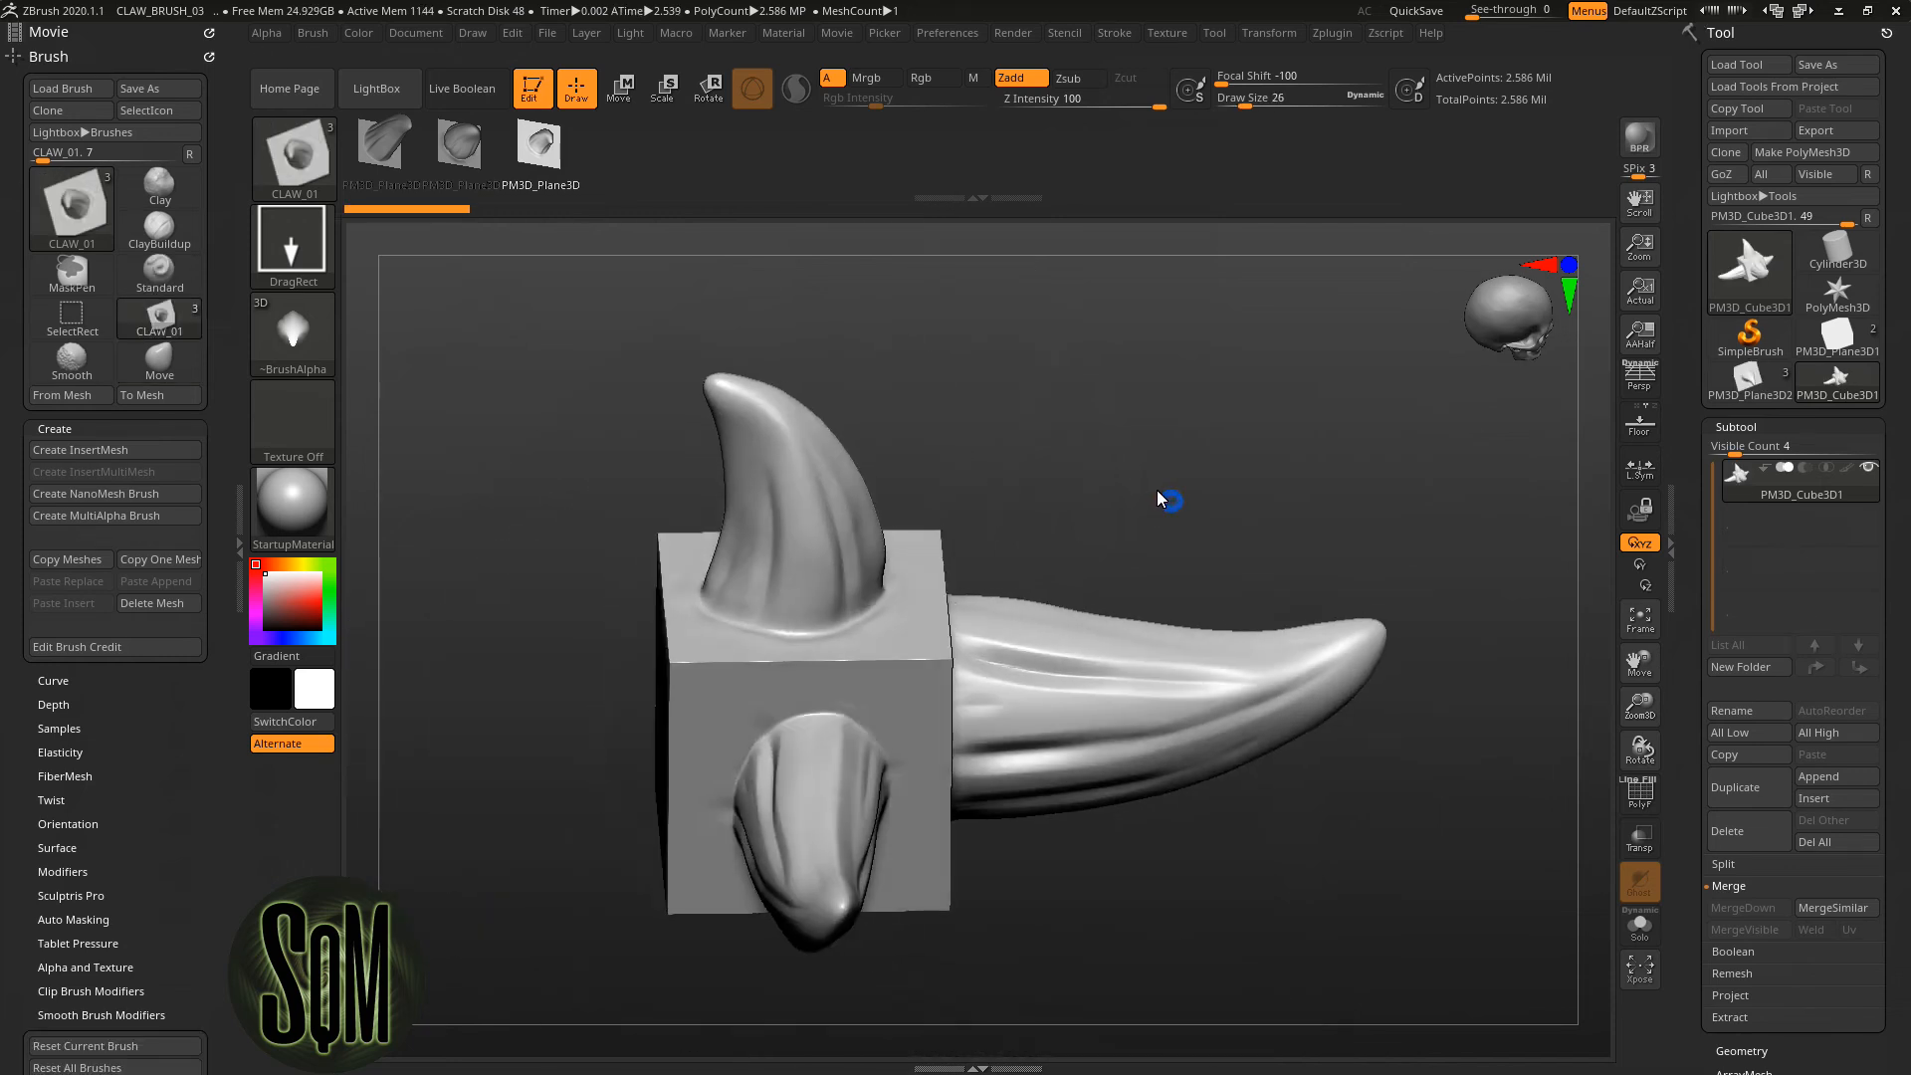
right_click_drag(1158, 492, 1173, 503)
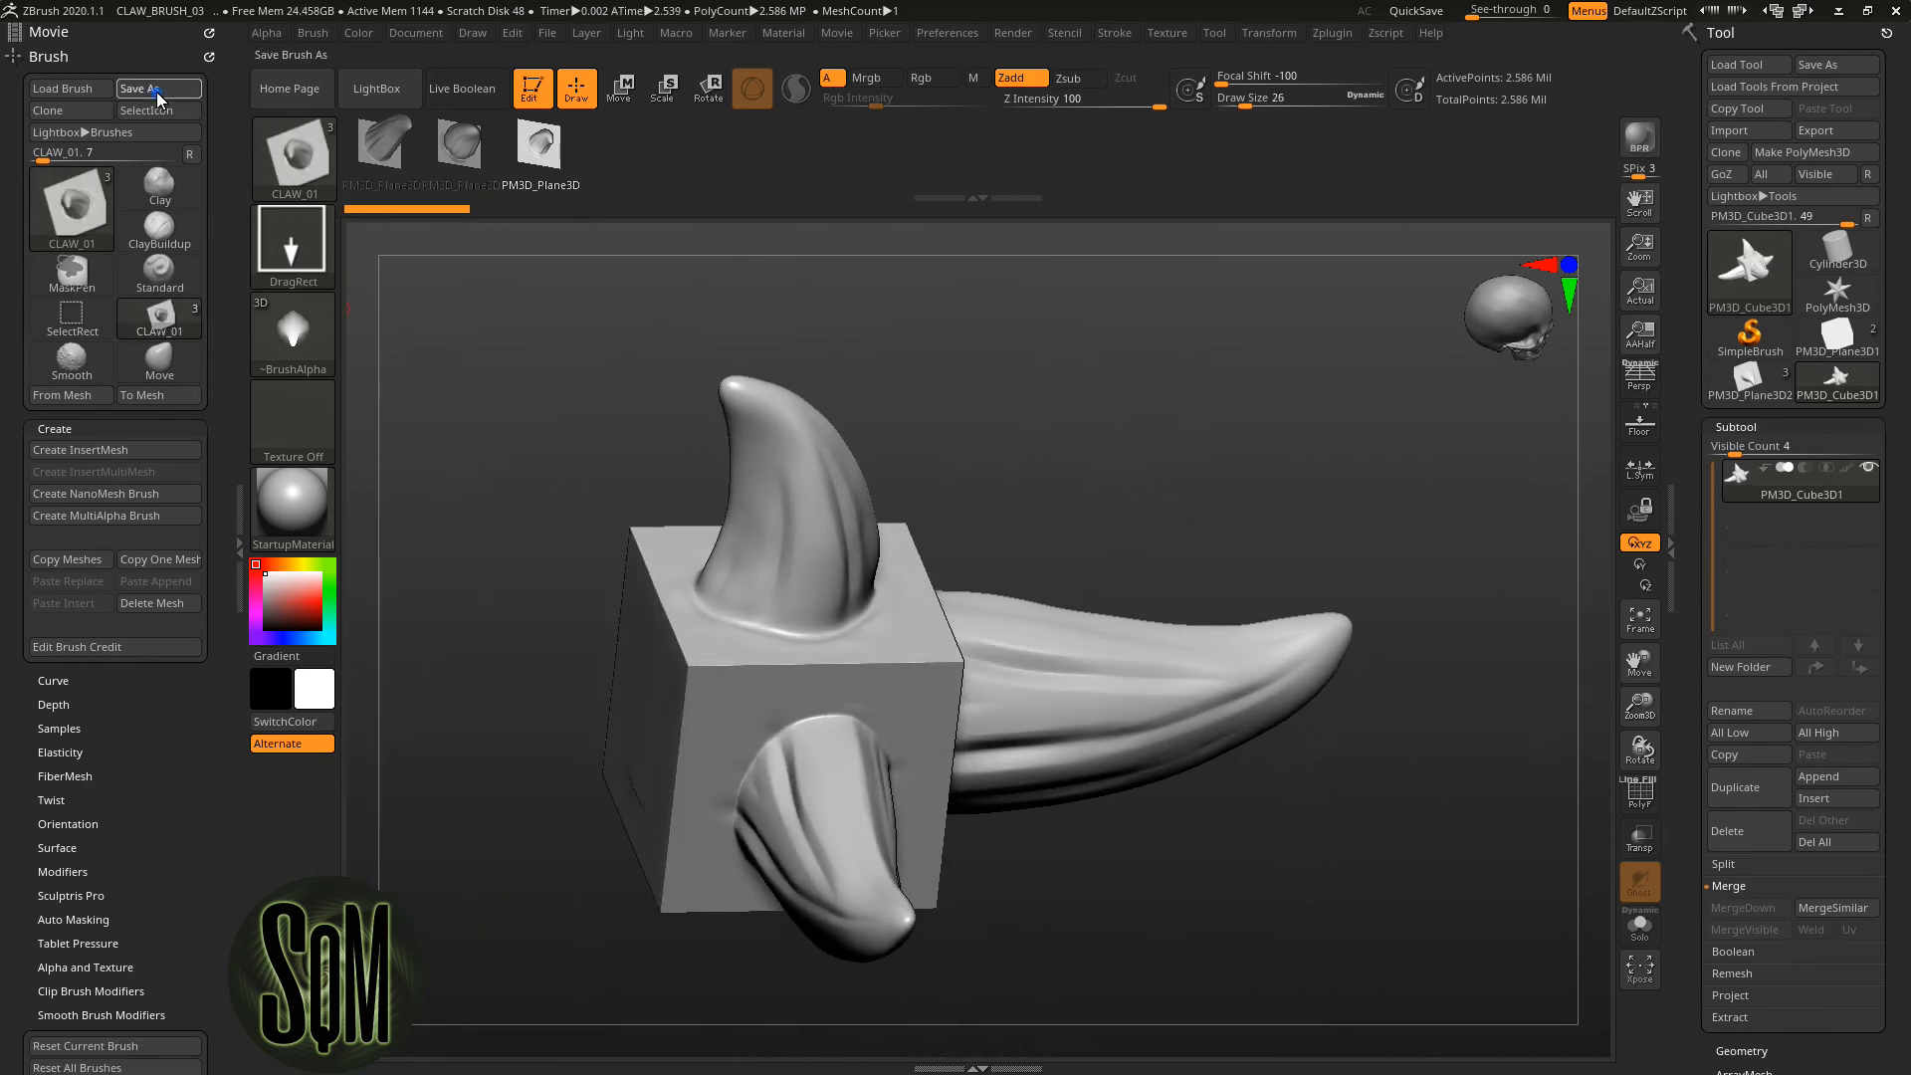
Save the brush as CLAW_01.ZBP in the BrushPresets folder, replacing the existing file
left_click(157, 91)
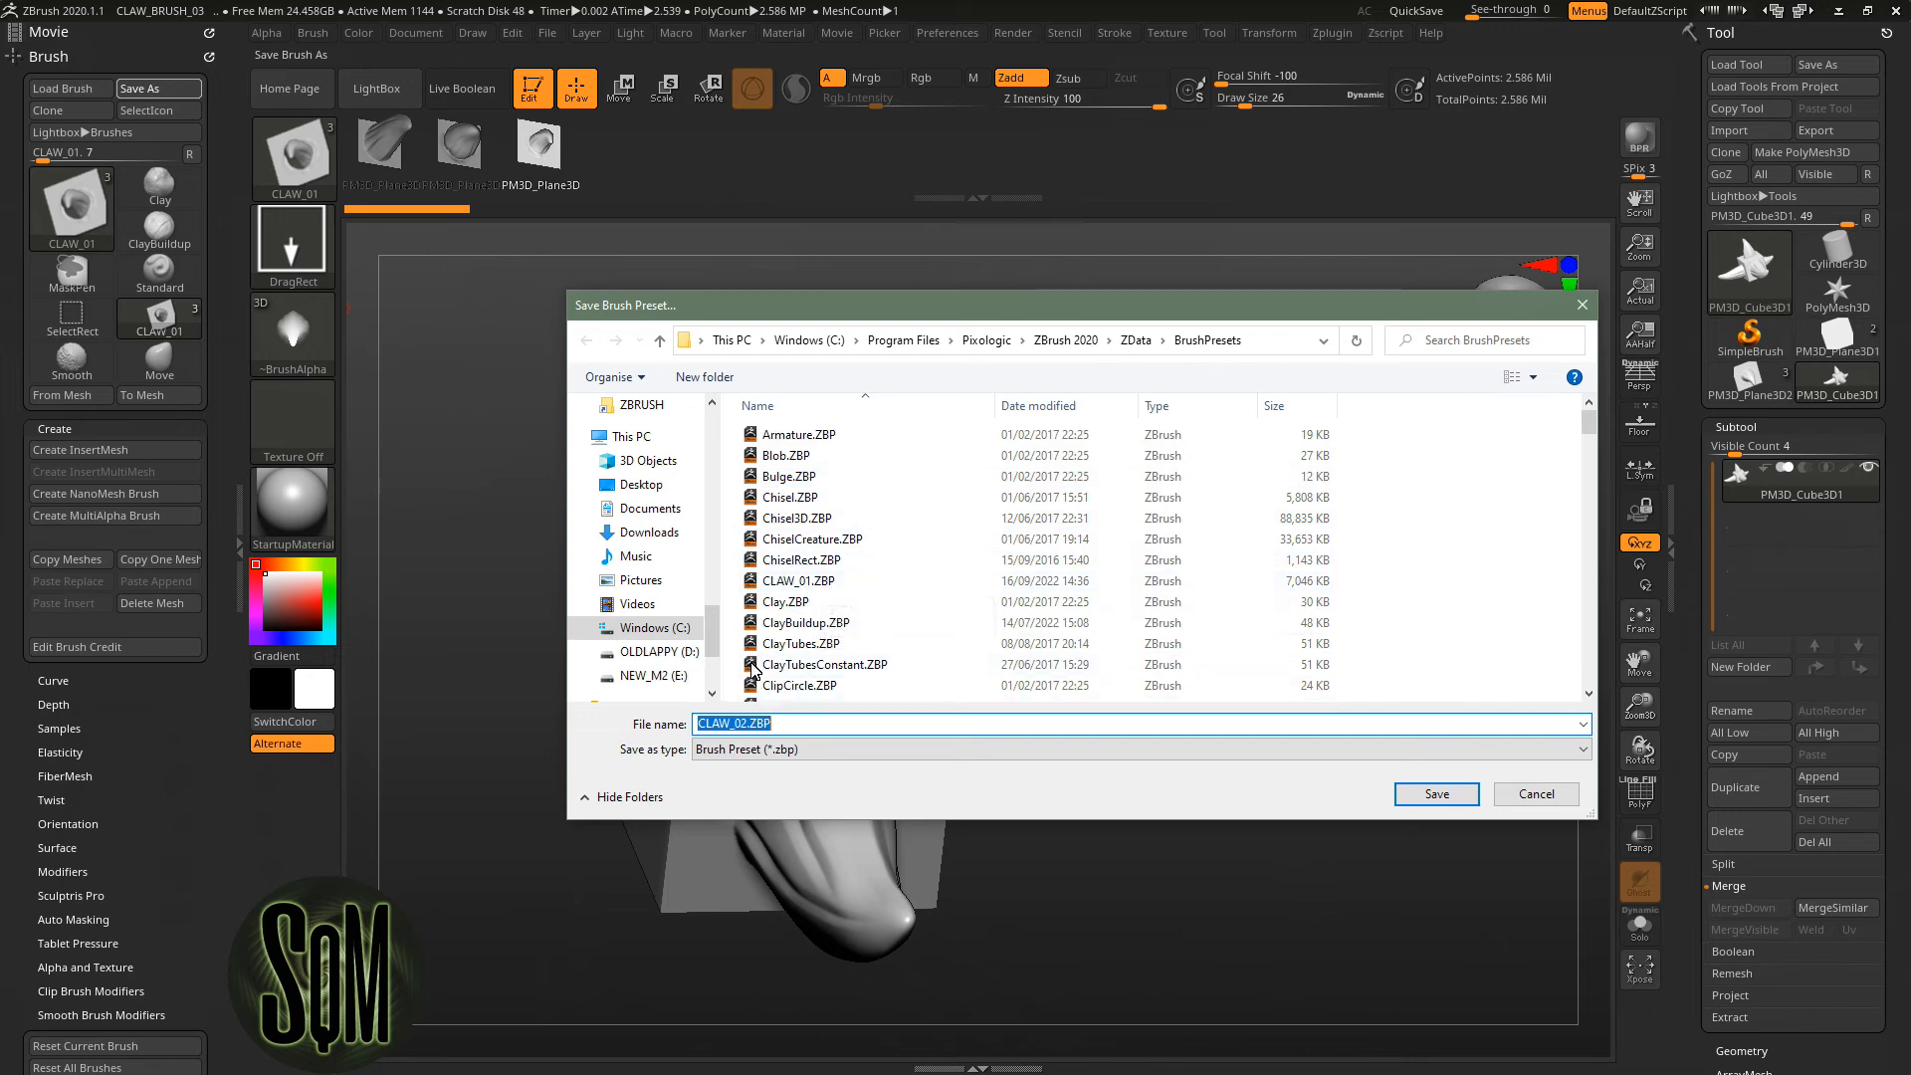
left_click(809, 581)
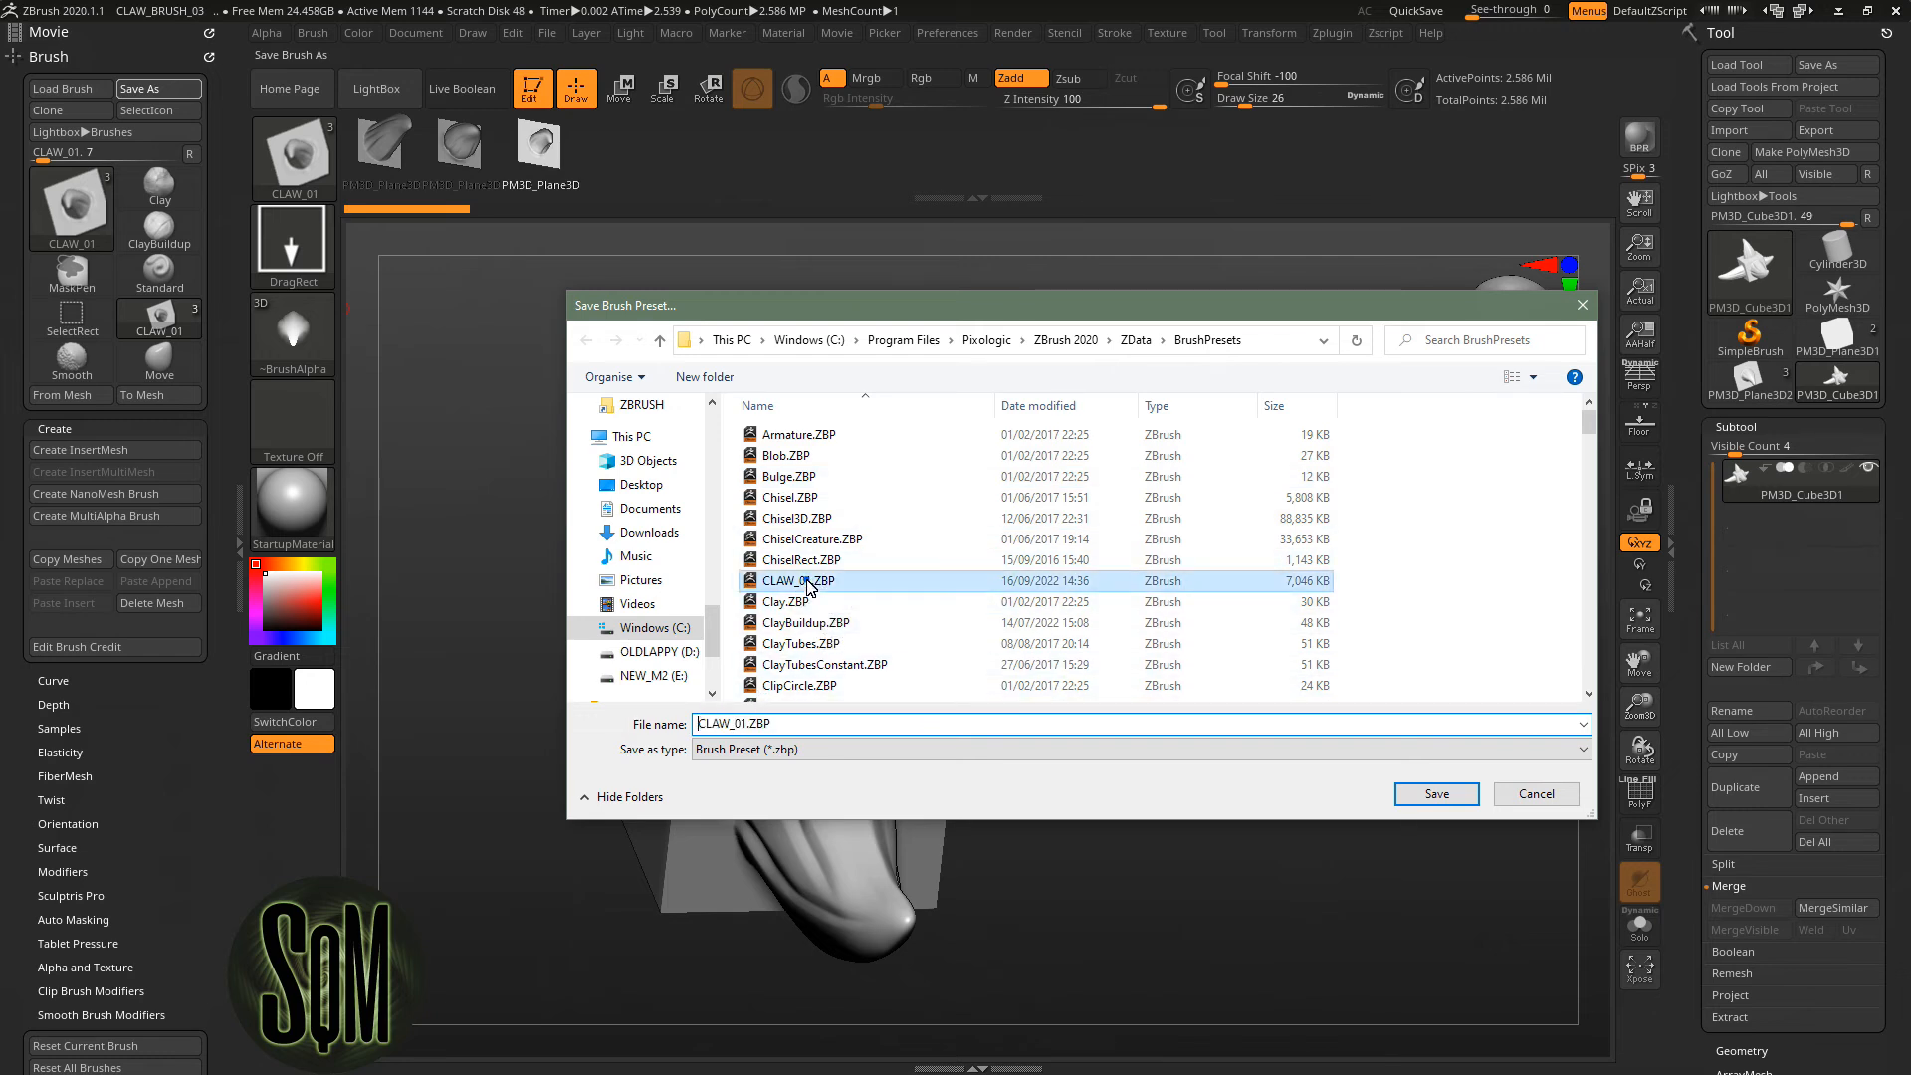
left_click(1436, 793)
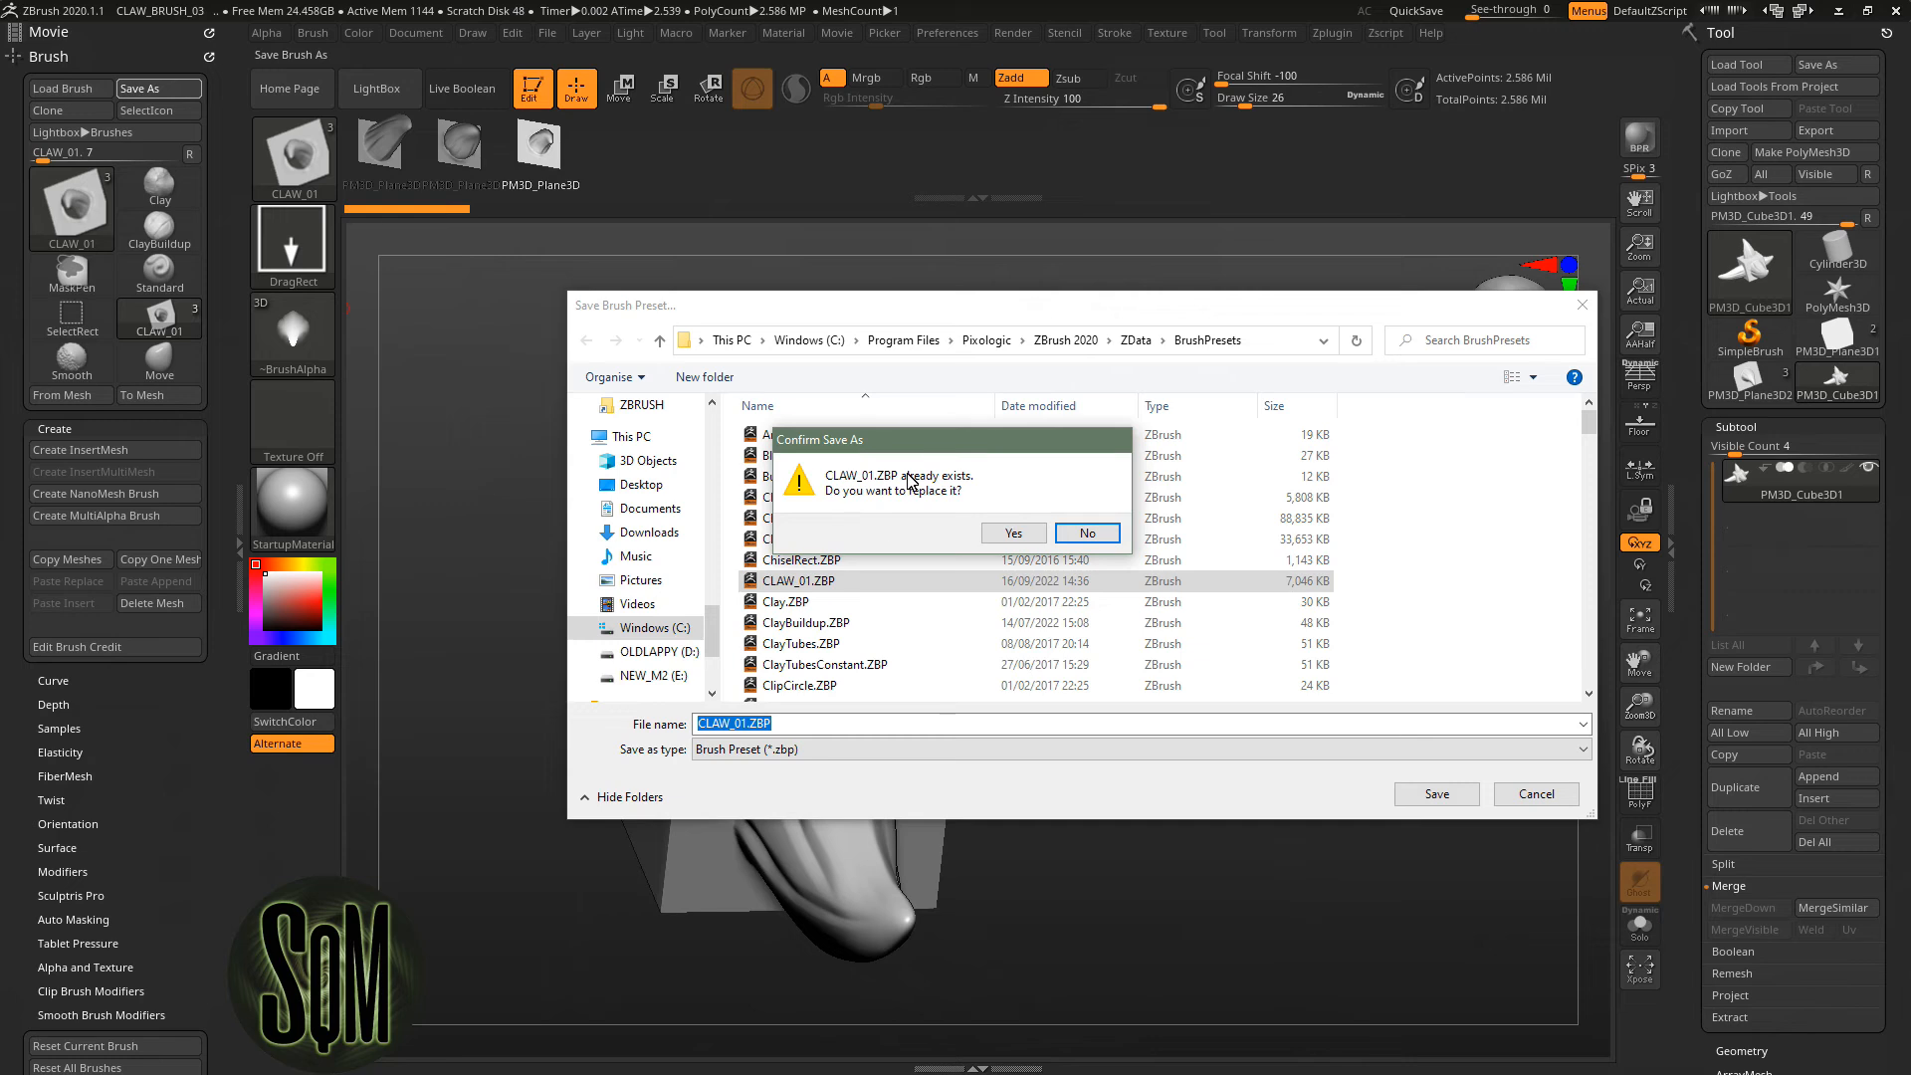
left_click(1014, 535)
left_click_drag(1107, 432, 1096, 427)
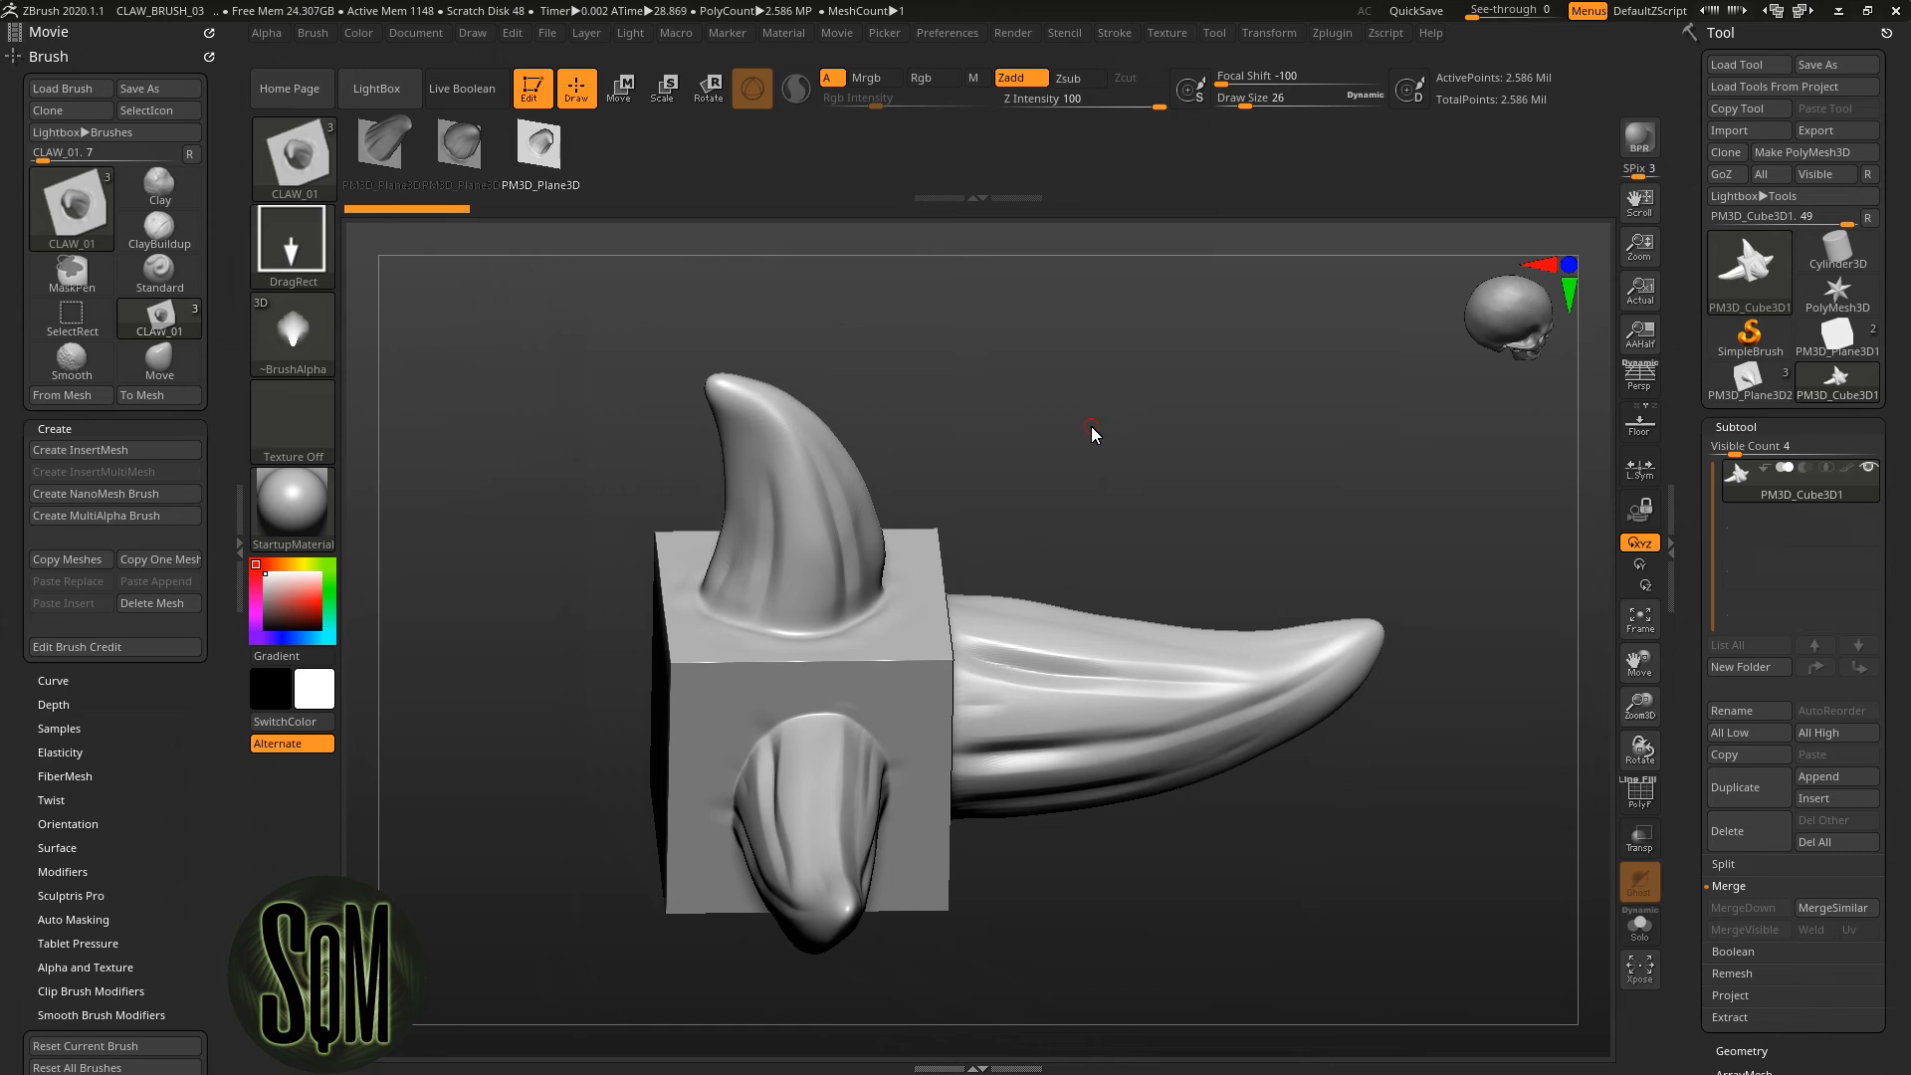
Open the recent project DESERT_LIZARD_06.ZPR without saving the changes to the current project
key("b")
left_click(398, 93)
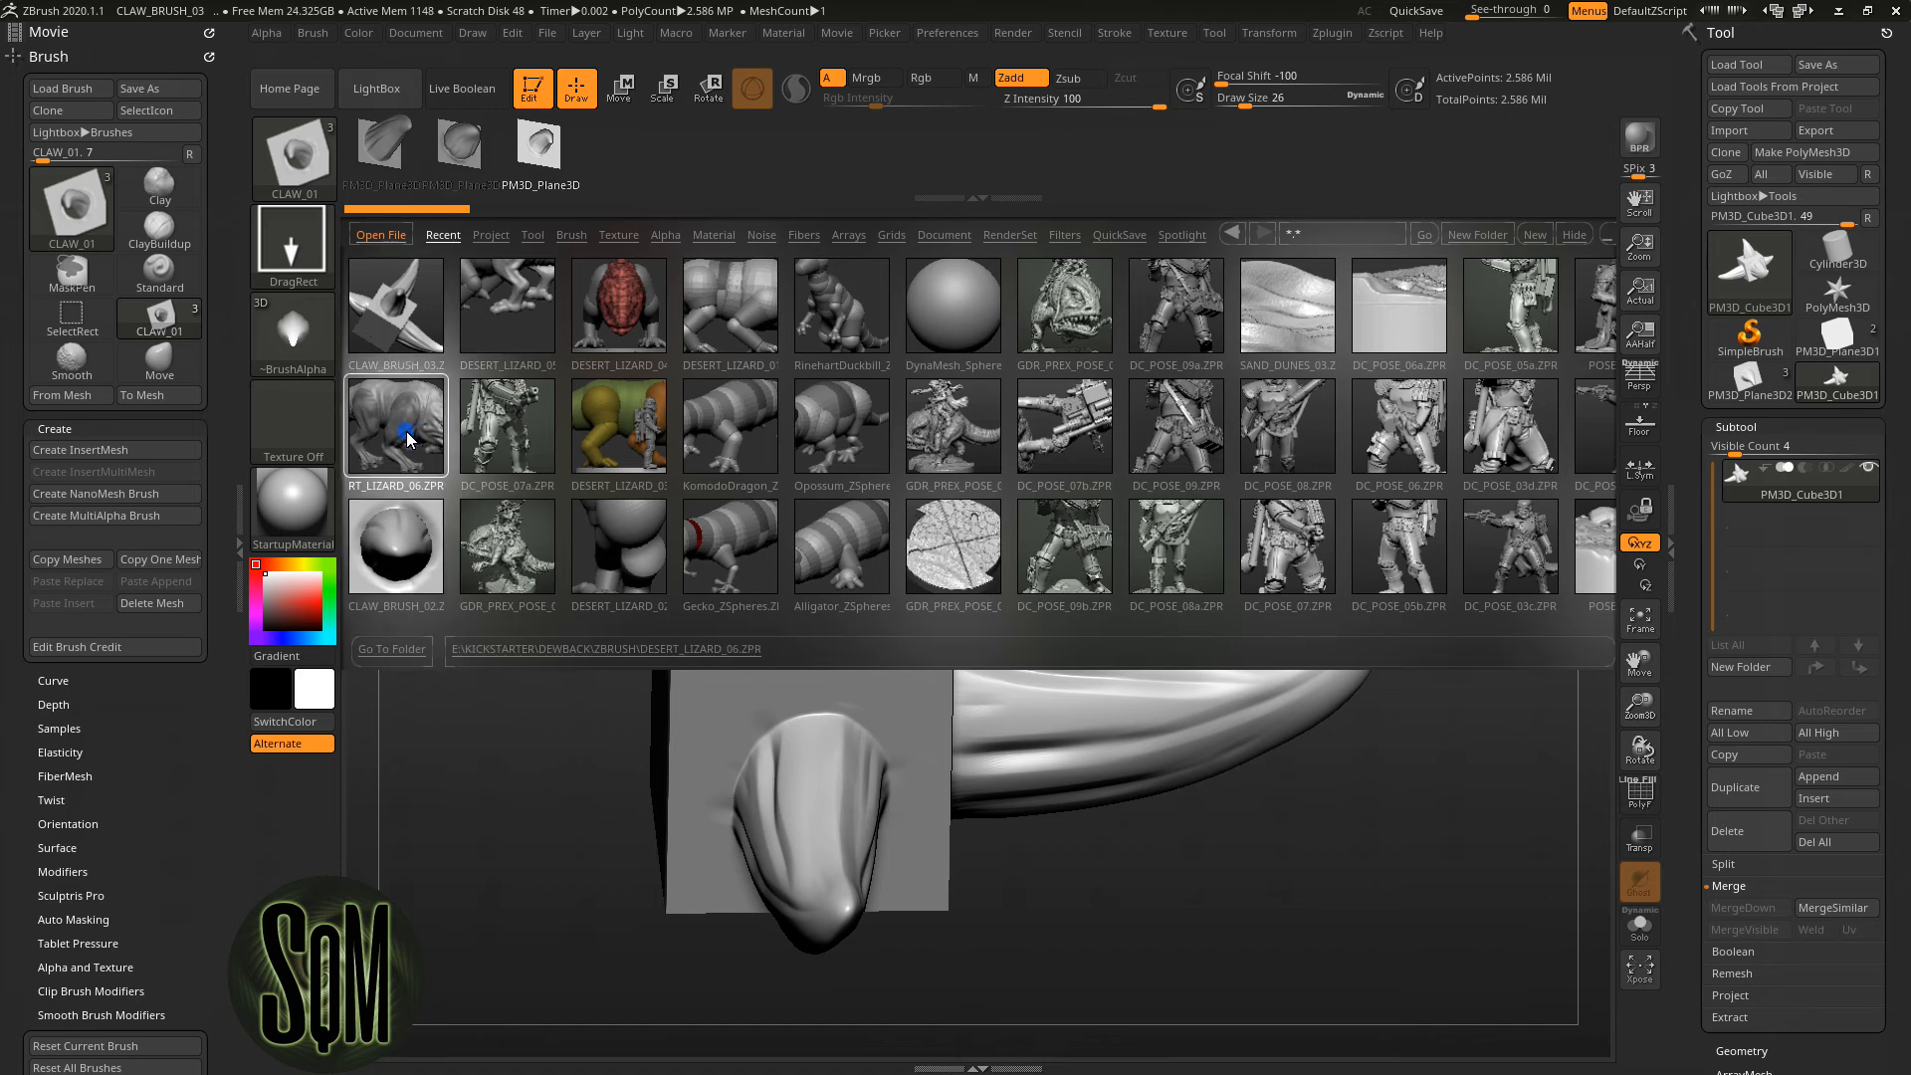
double_click(408, 427)
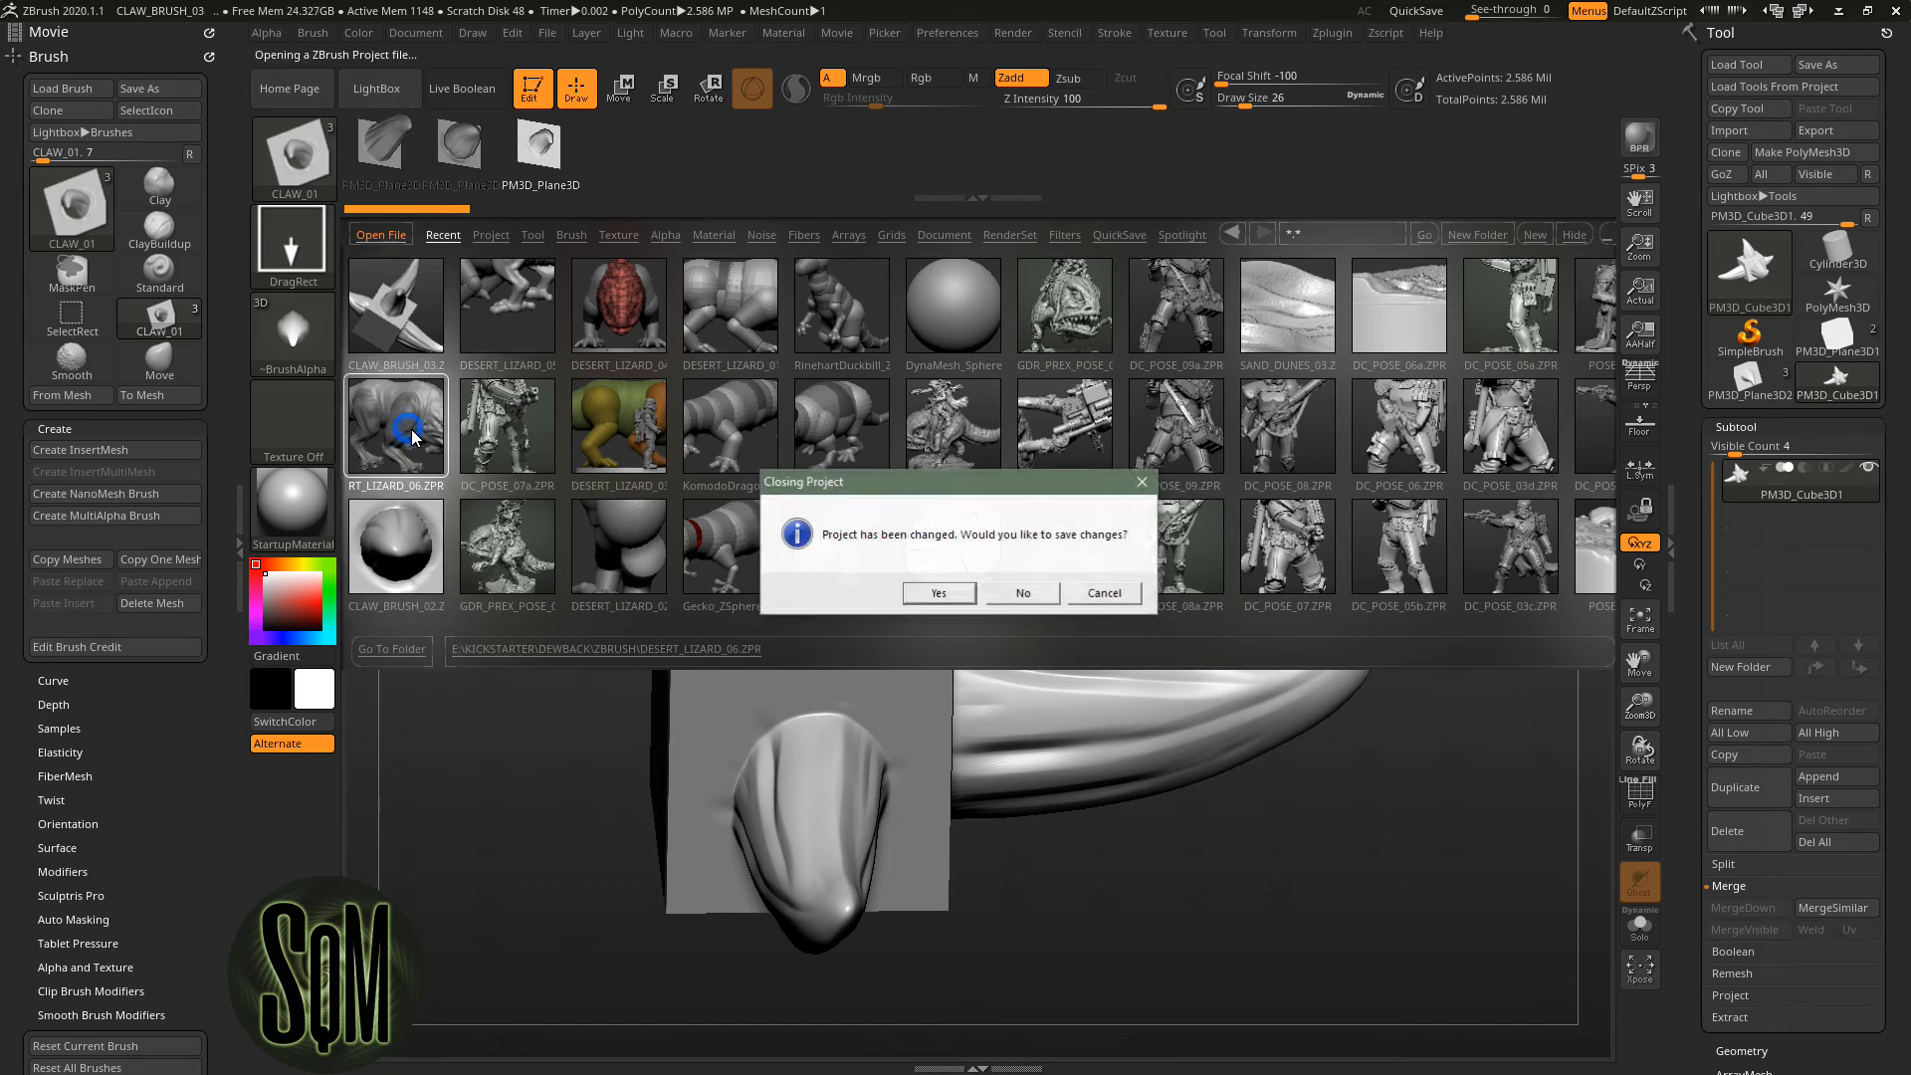
left_click(1033, 597)
scroll(910, 511, "down", 5)
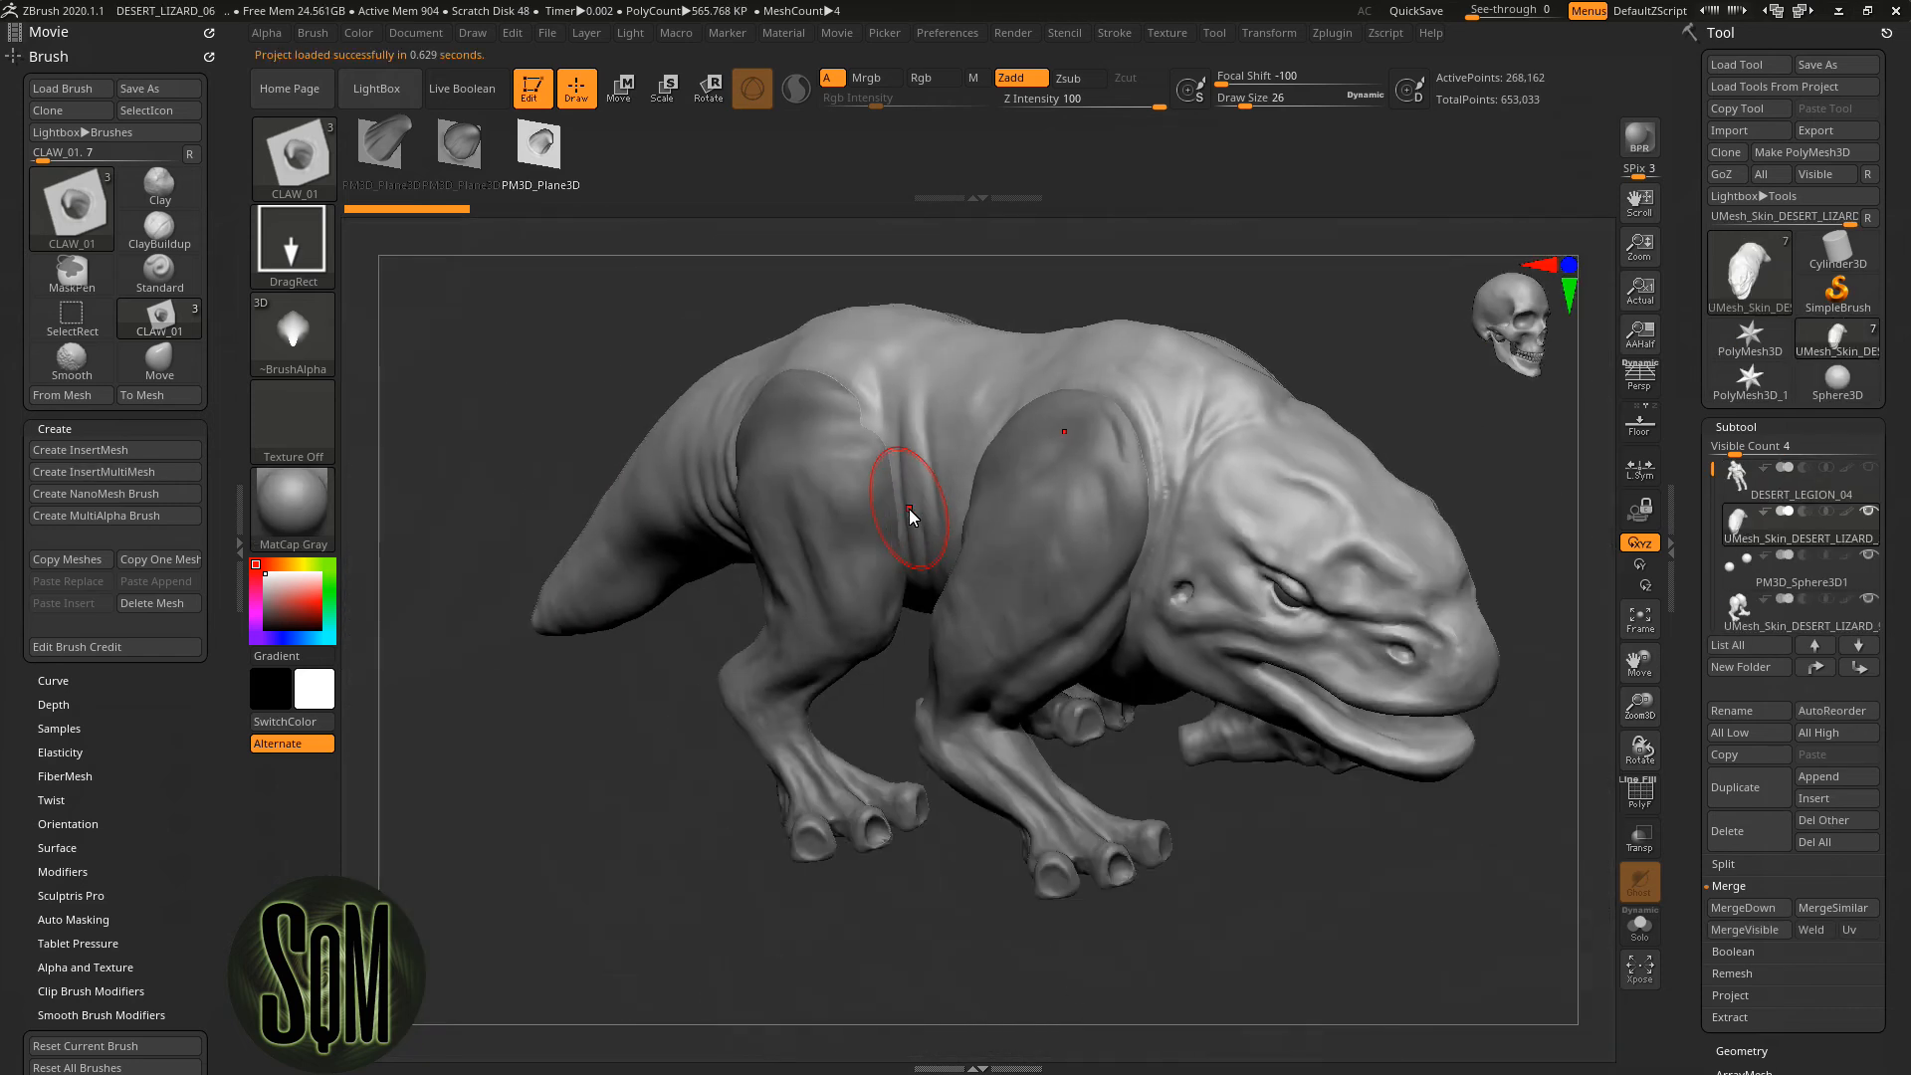
Make the lizard's front-leg subtool UMesh_Skin_DESERT_LIZARD_91 active and choose the third claw alpha of the CLAW_01 brush
right_click_drag(1042, 626, 1031, 781)
right_click_drag(456, 334, 1015, 795)
left_click(966, 785, "alt")
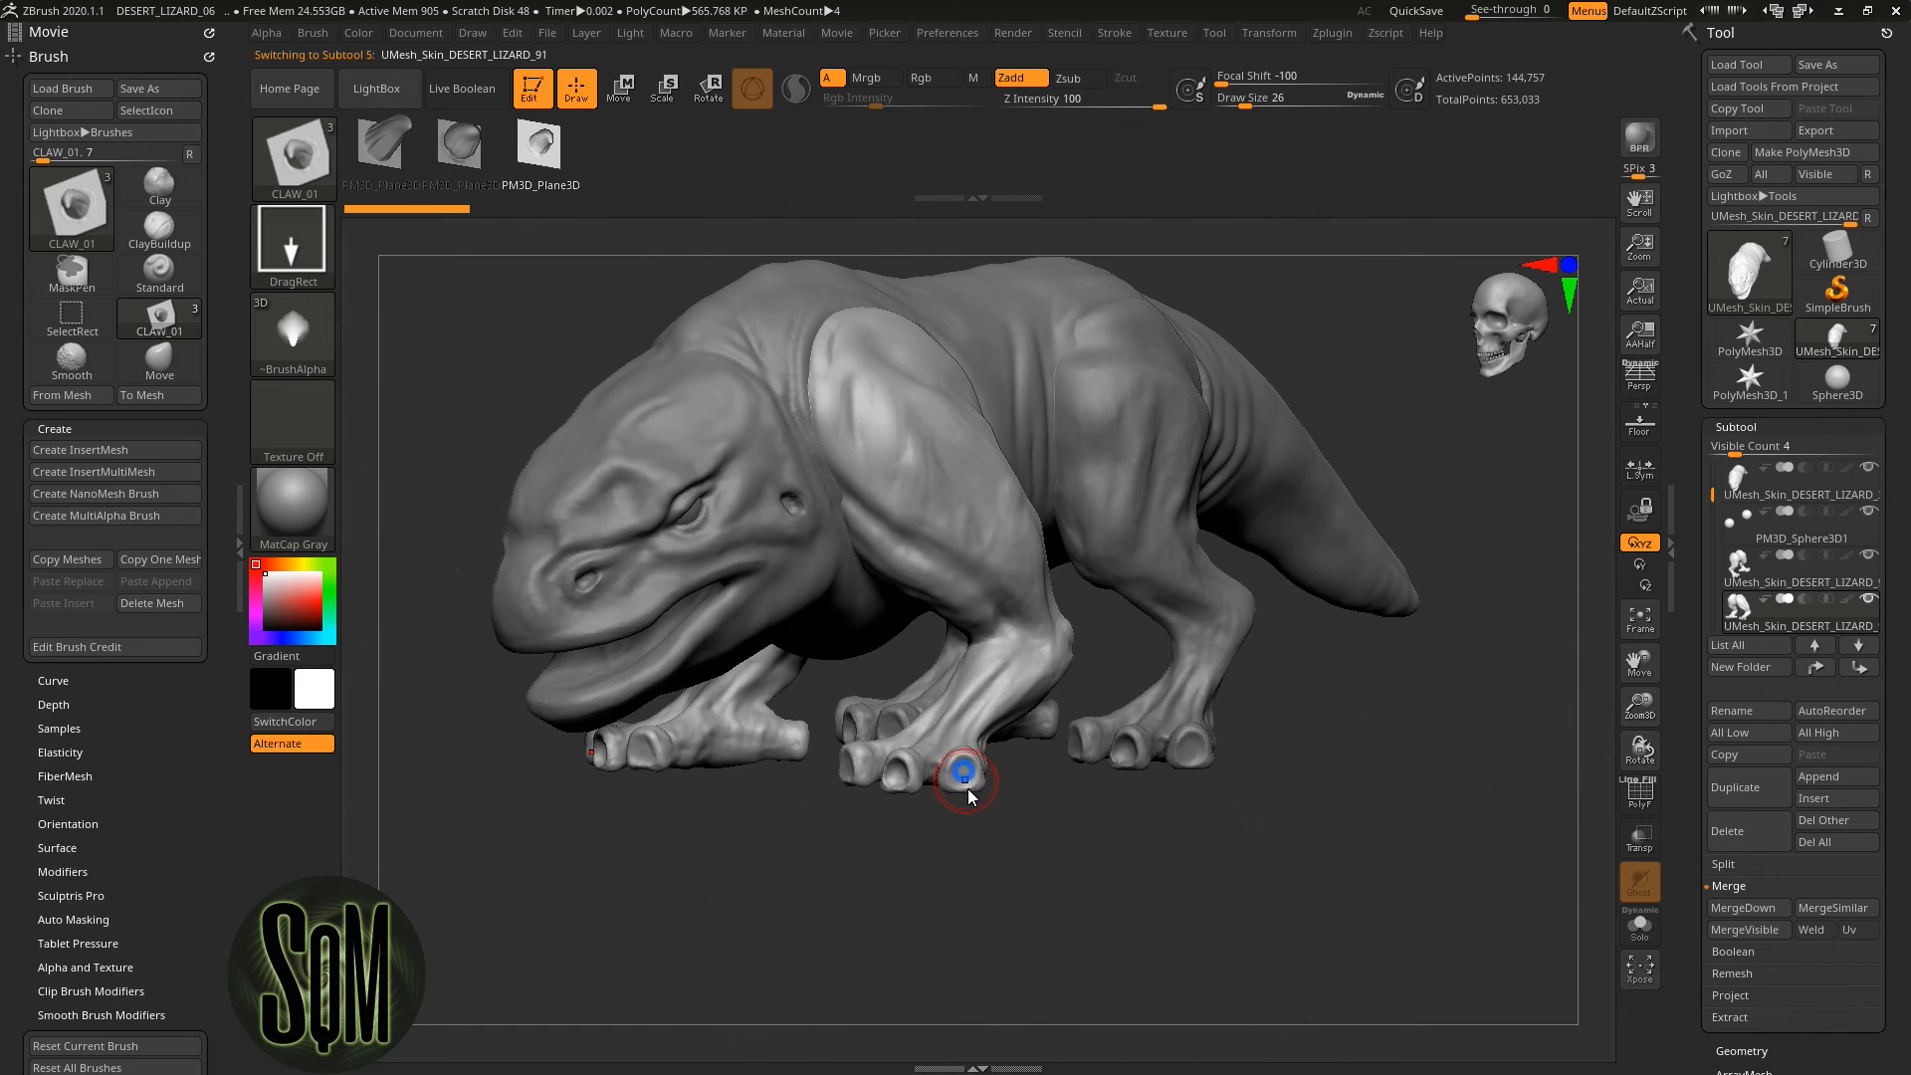
scroll(965, 796, "up", 3)
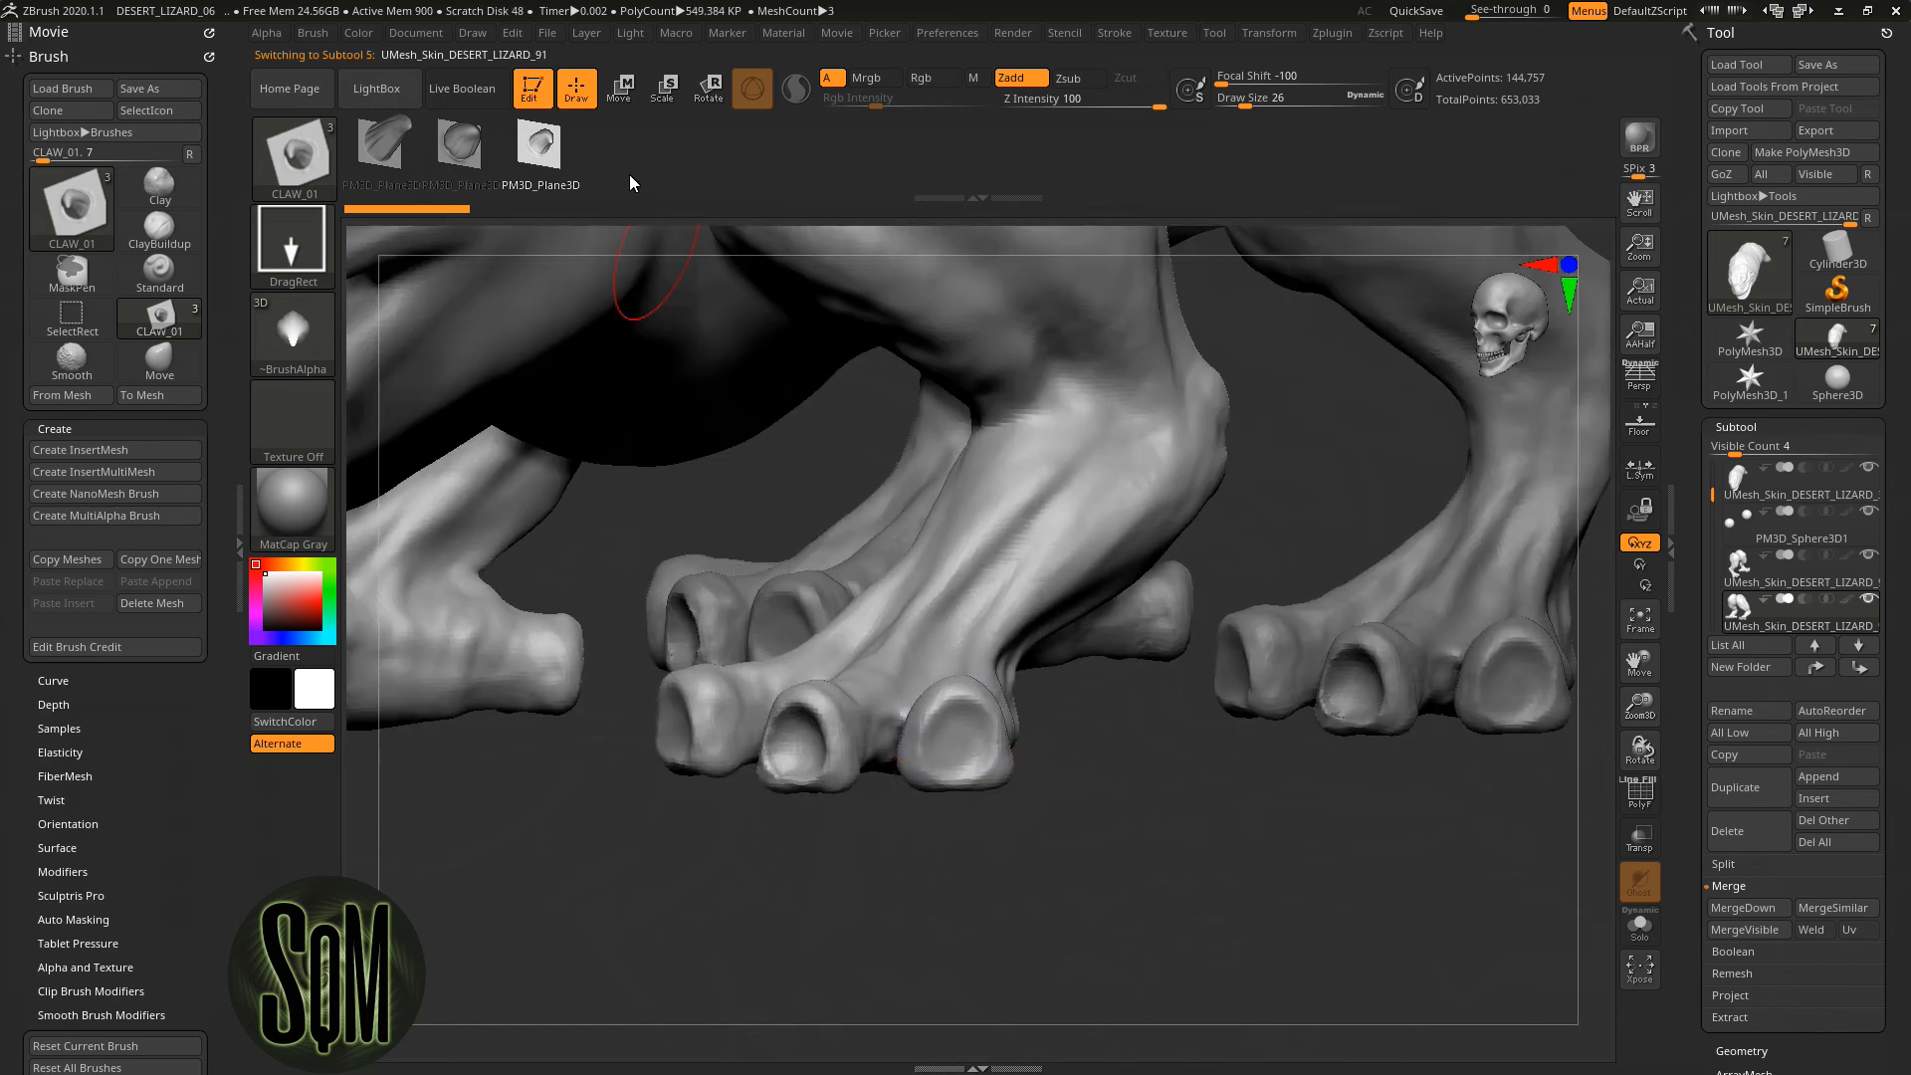
left_click(458, 146)
left_click(547, 152)
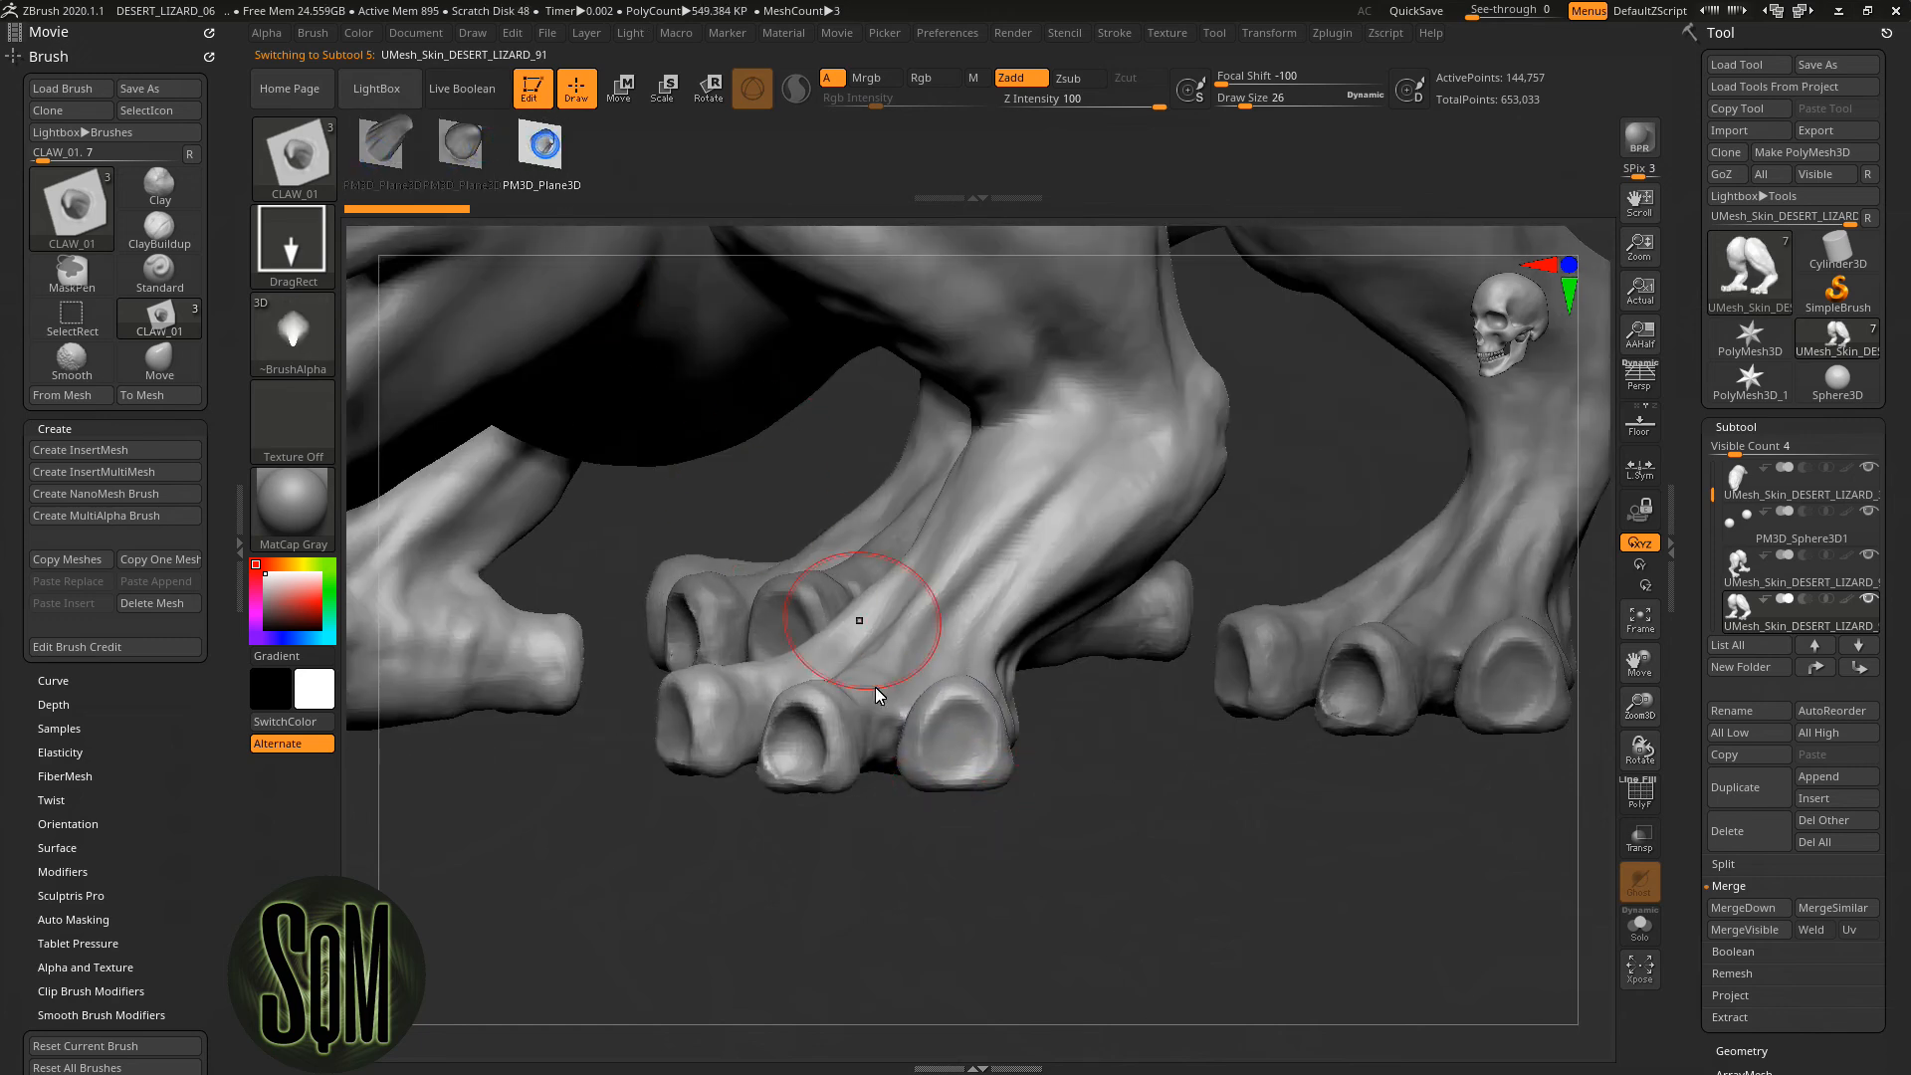
Undo a first trial stamp and pull a claw out of the front foot's outer toe with the CLAW_01 brush
scroll(956, 746, "up", 2)
mouse_move(956, 748)
left_mouse_down()
mouse_move(964, 795)
mouse_move(957, 740)
left_mouse_up()
key("ctrl+z")
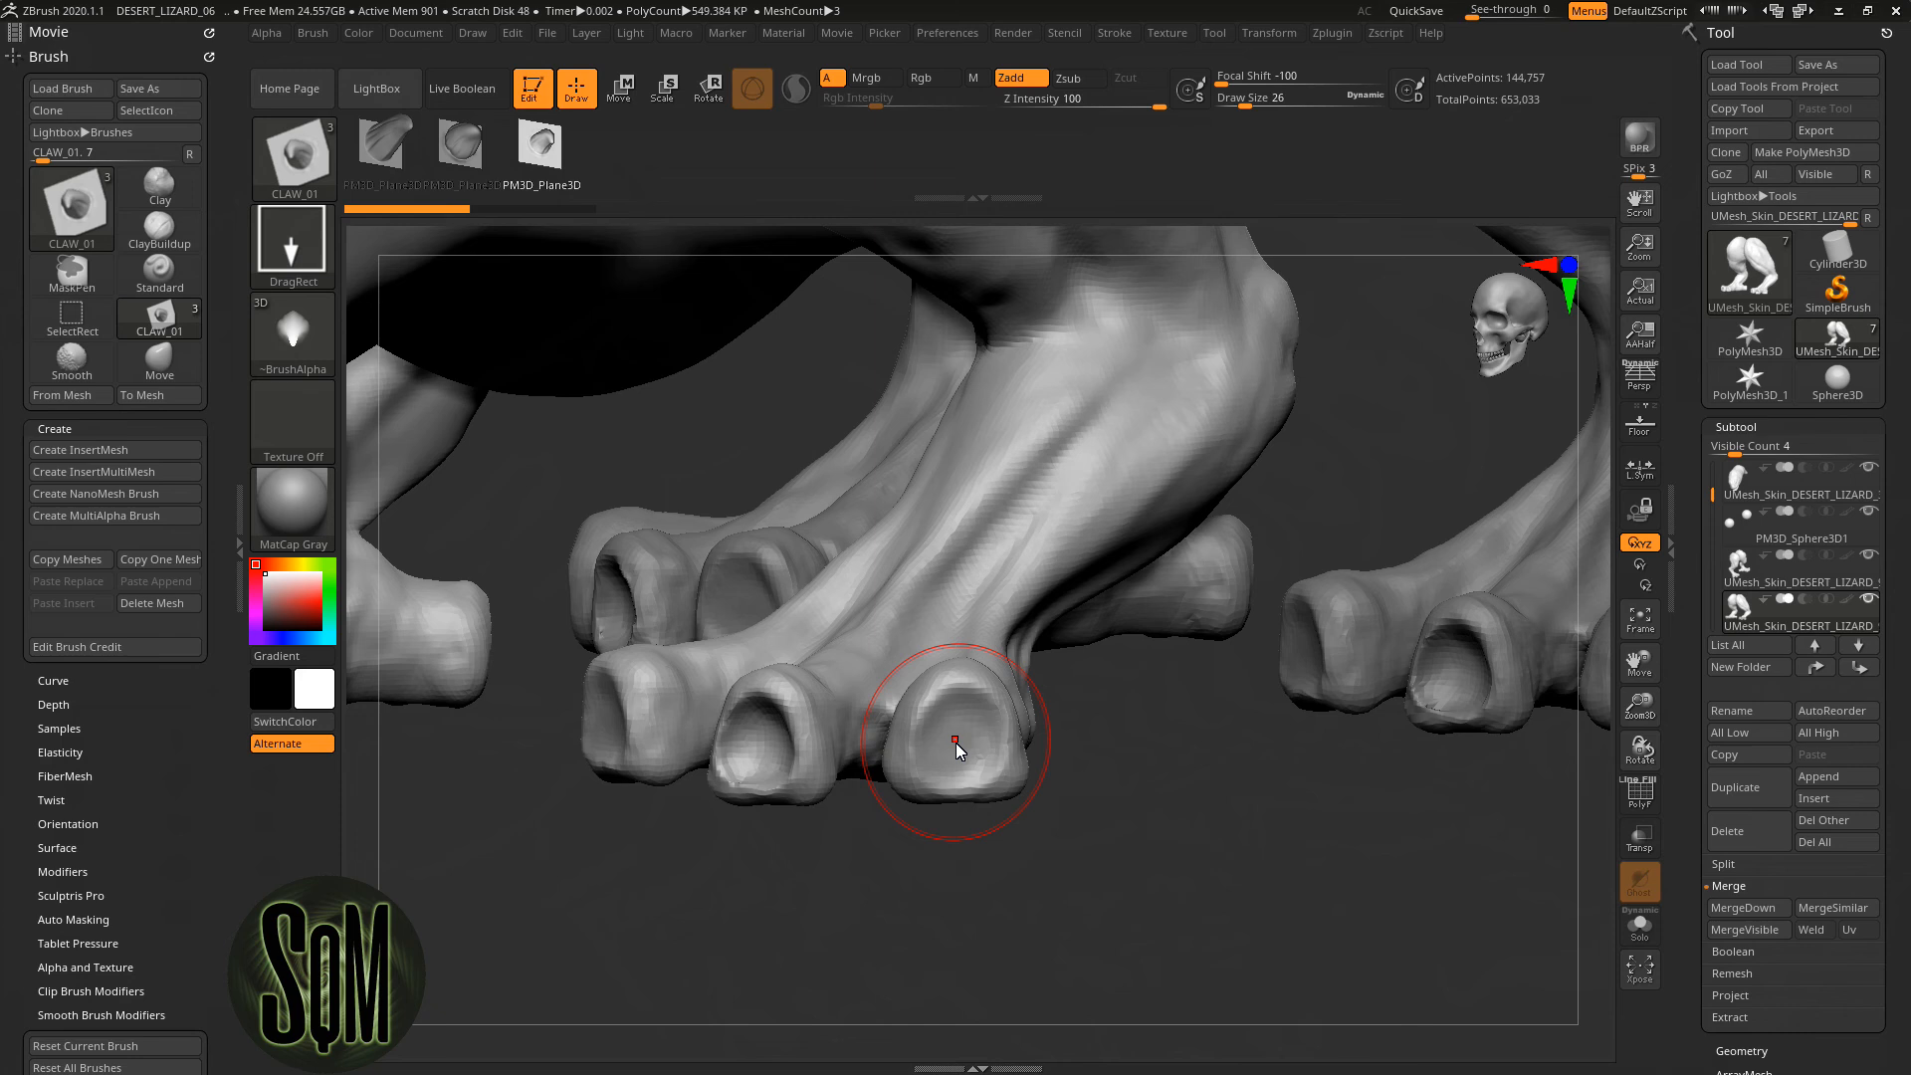
left_click_drag(1132, 798, 1157, 810)
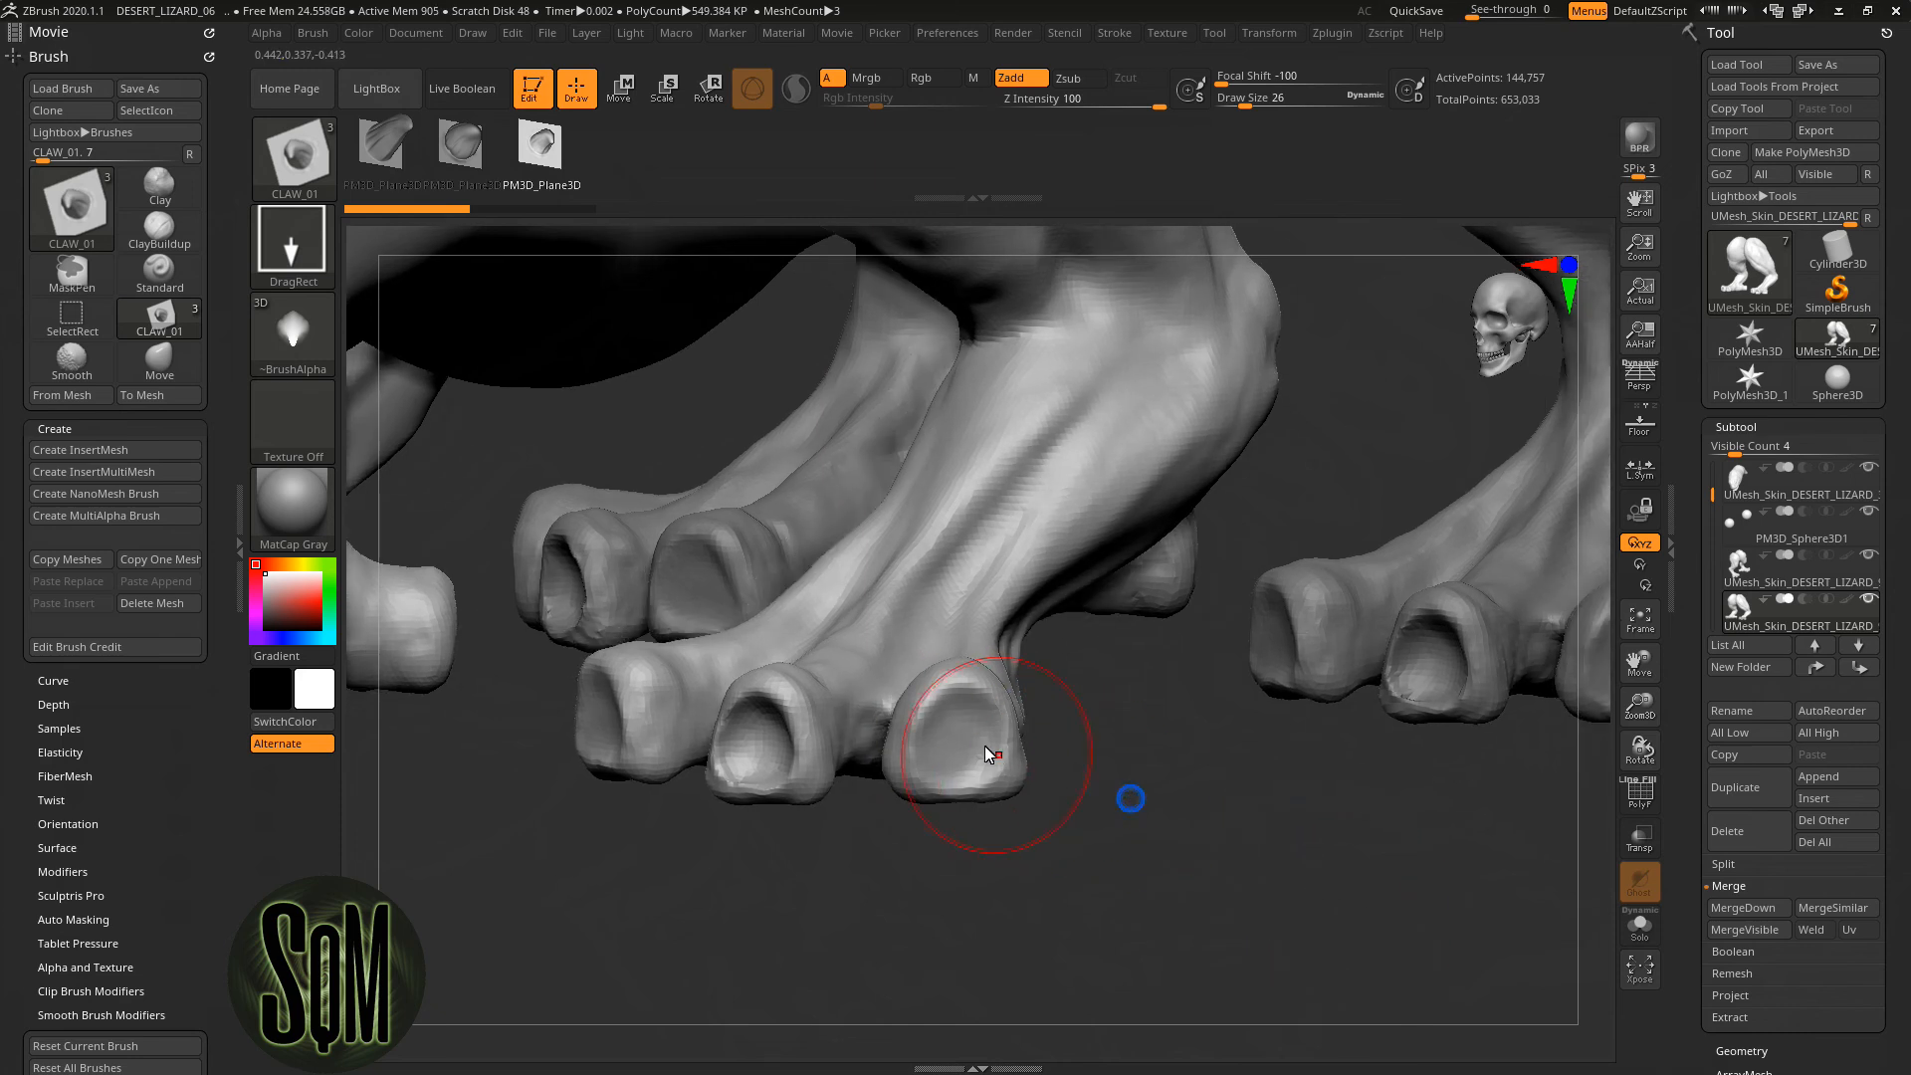
left_click_drag(957, 748, 950, 615)
mouse_move(1176, 821)
left_mouse_down()
mouse_move(1113, 826)
mouse_move(1227, 816)
left_mouse_up()
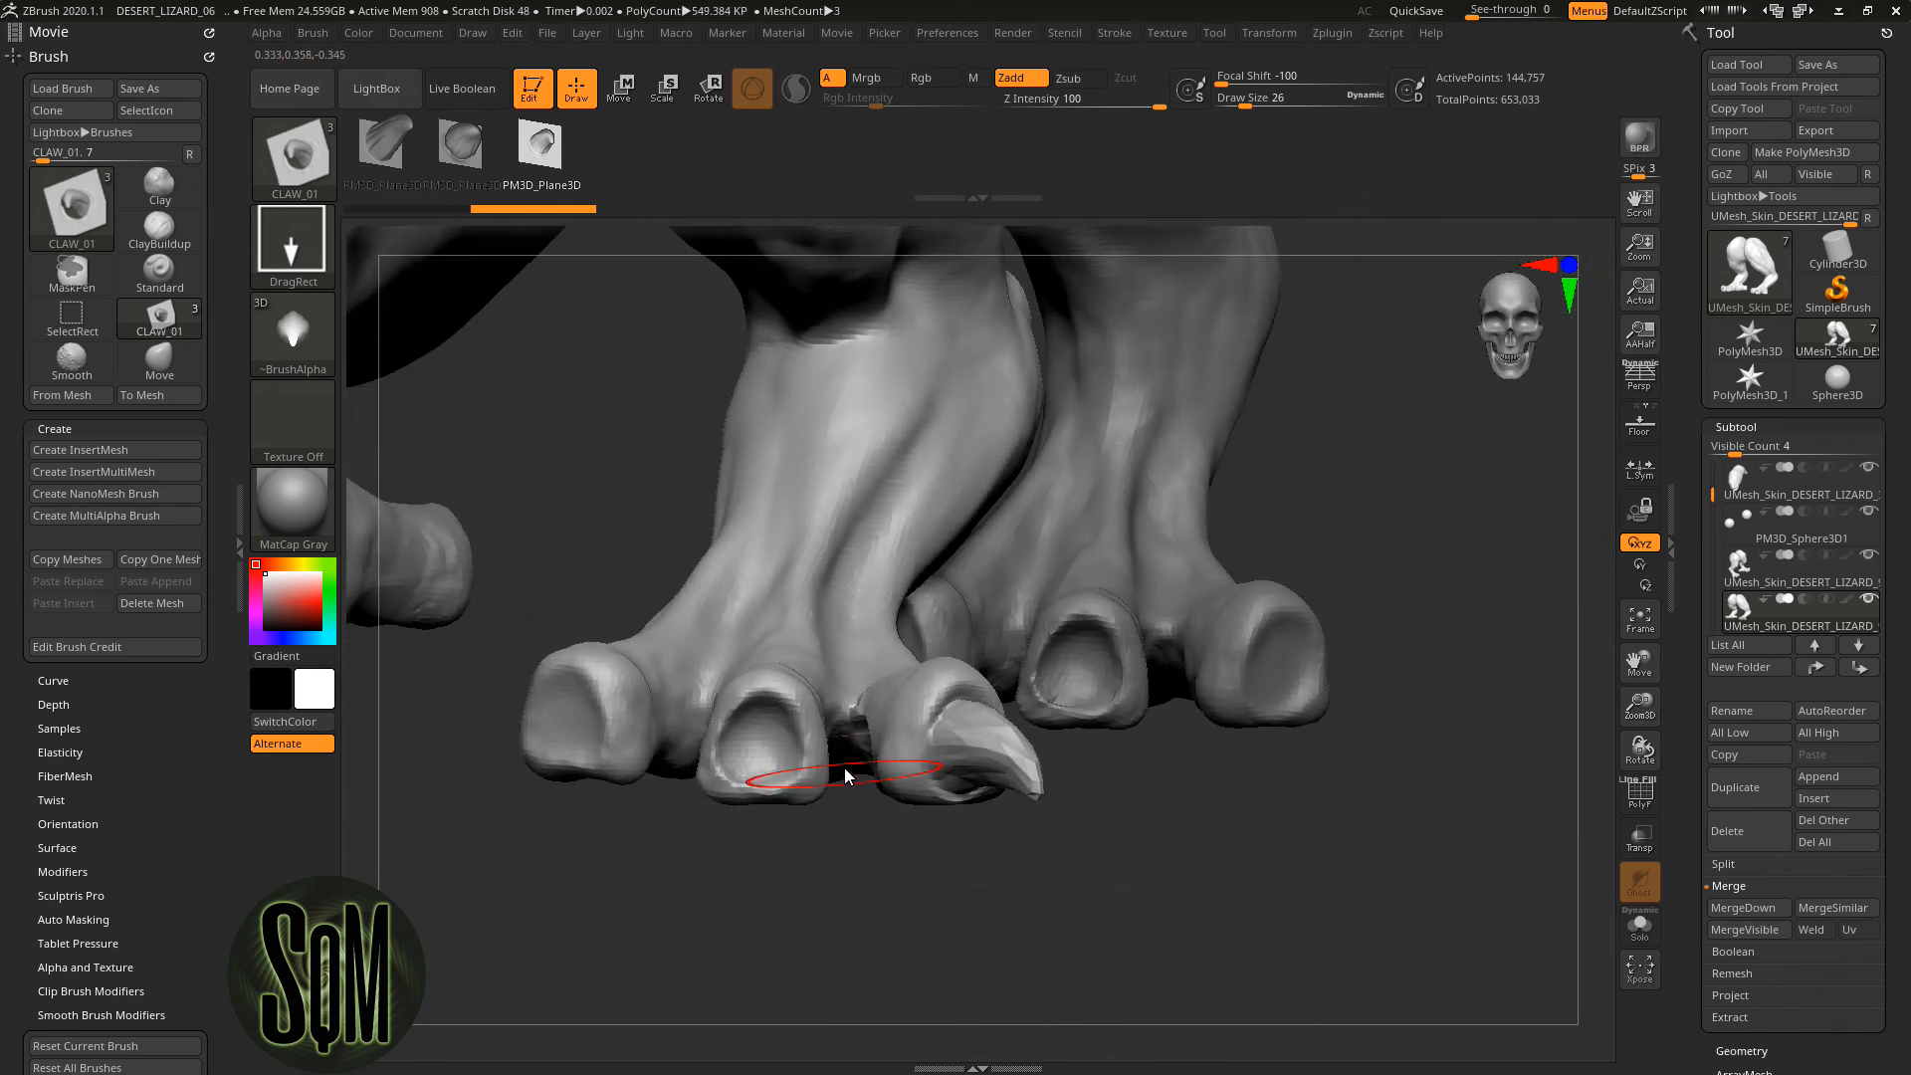
Reshape the claw socket of the front foot's middle toe with the Move brush
key("b")
key("m")
key("v")
mouse_move(809, 704)
left_mouse_down()
mouse_move(822, 697)
mouse_move(708, 693)
left_mouse_up()
left_click_drag(904, 833, 909, 853)
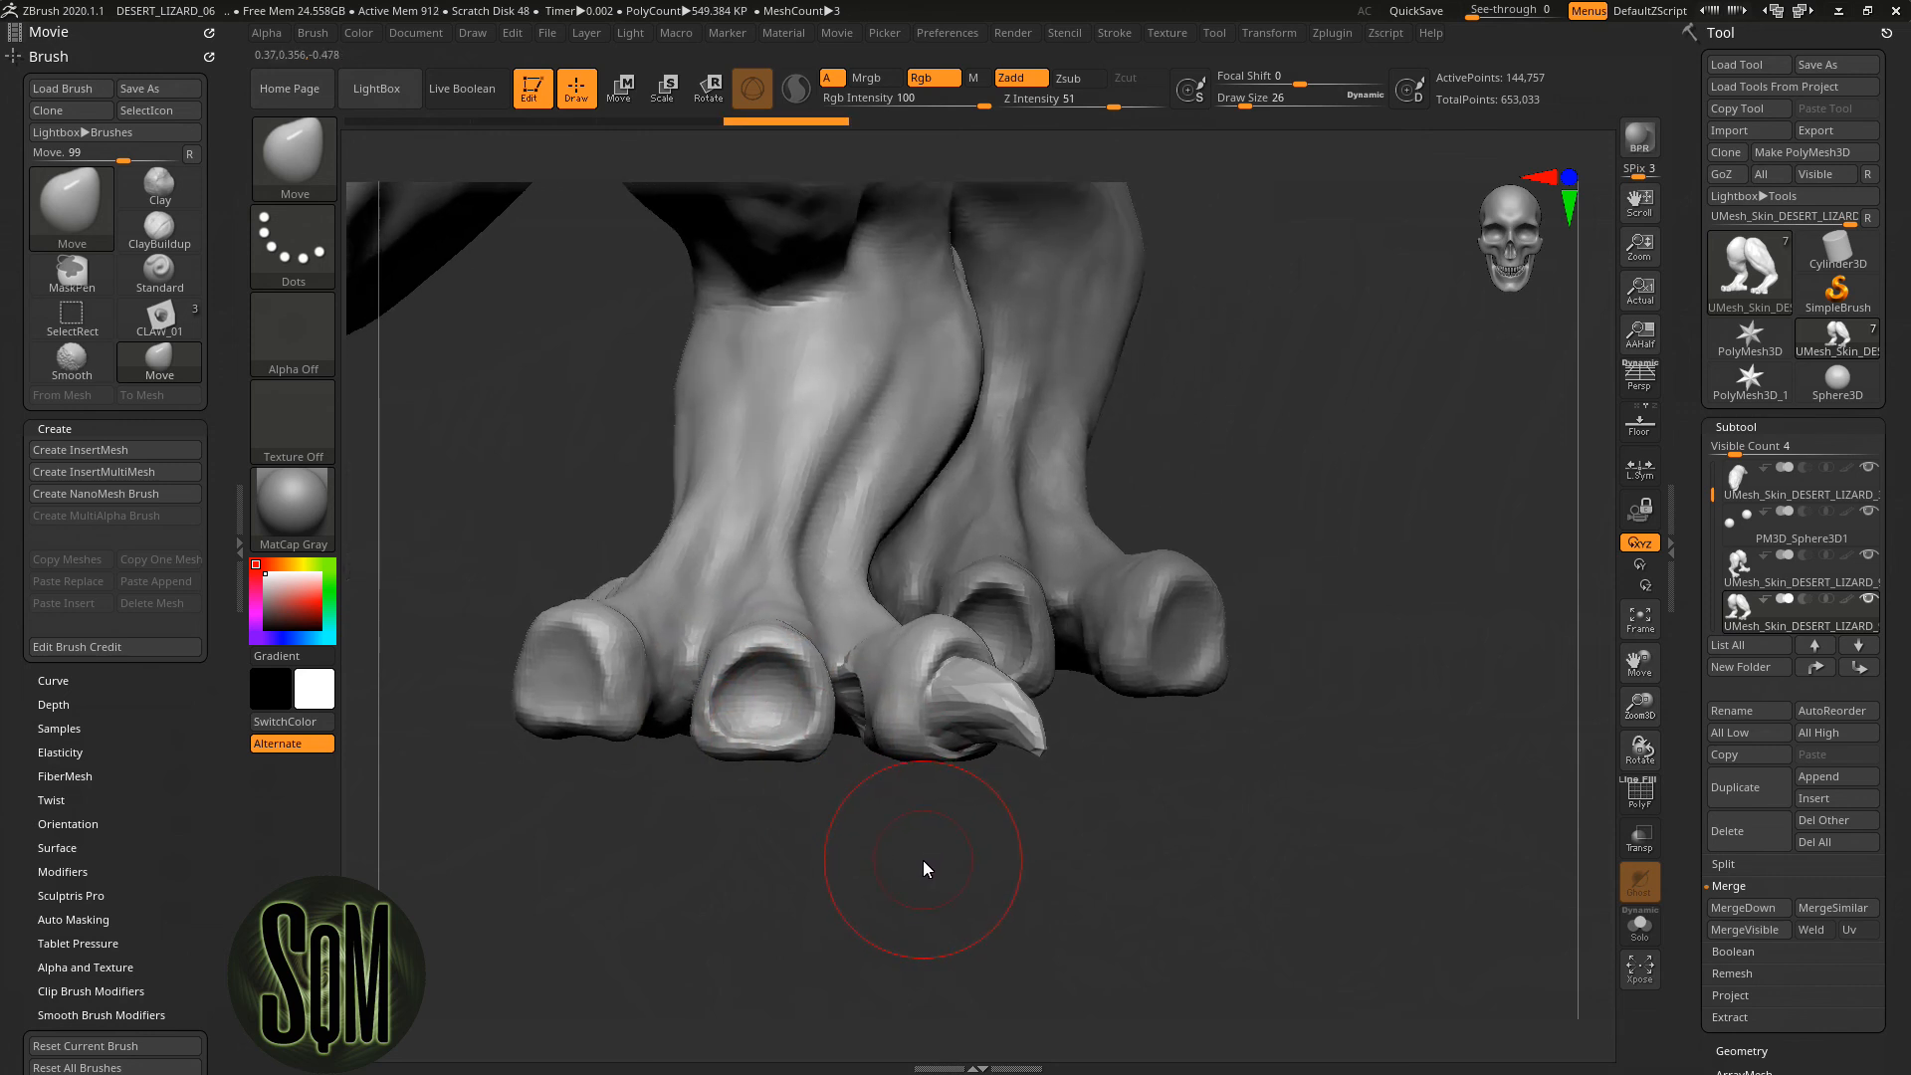
Return to the CLAW_01 brush and pull claws out of the front foot's middle and remaining toes
key("b")
left_click(696, 588)
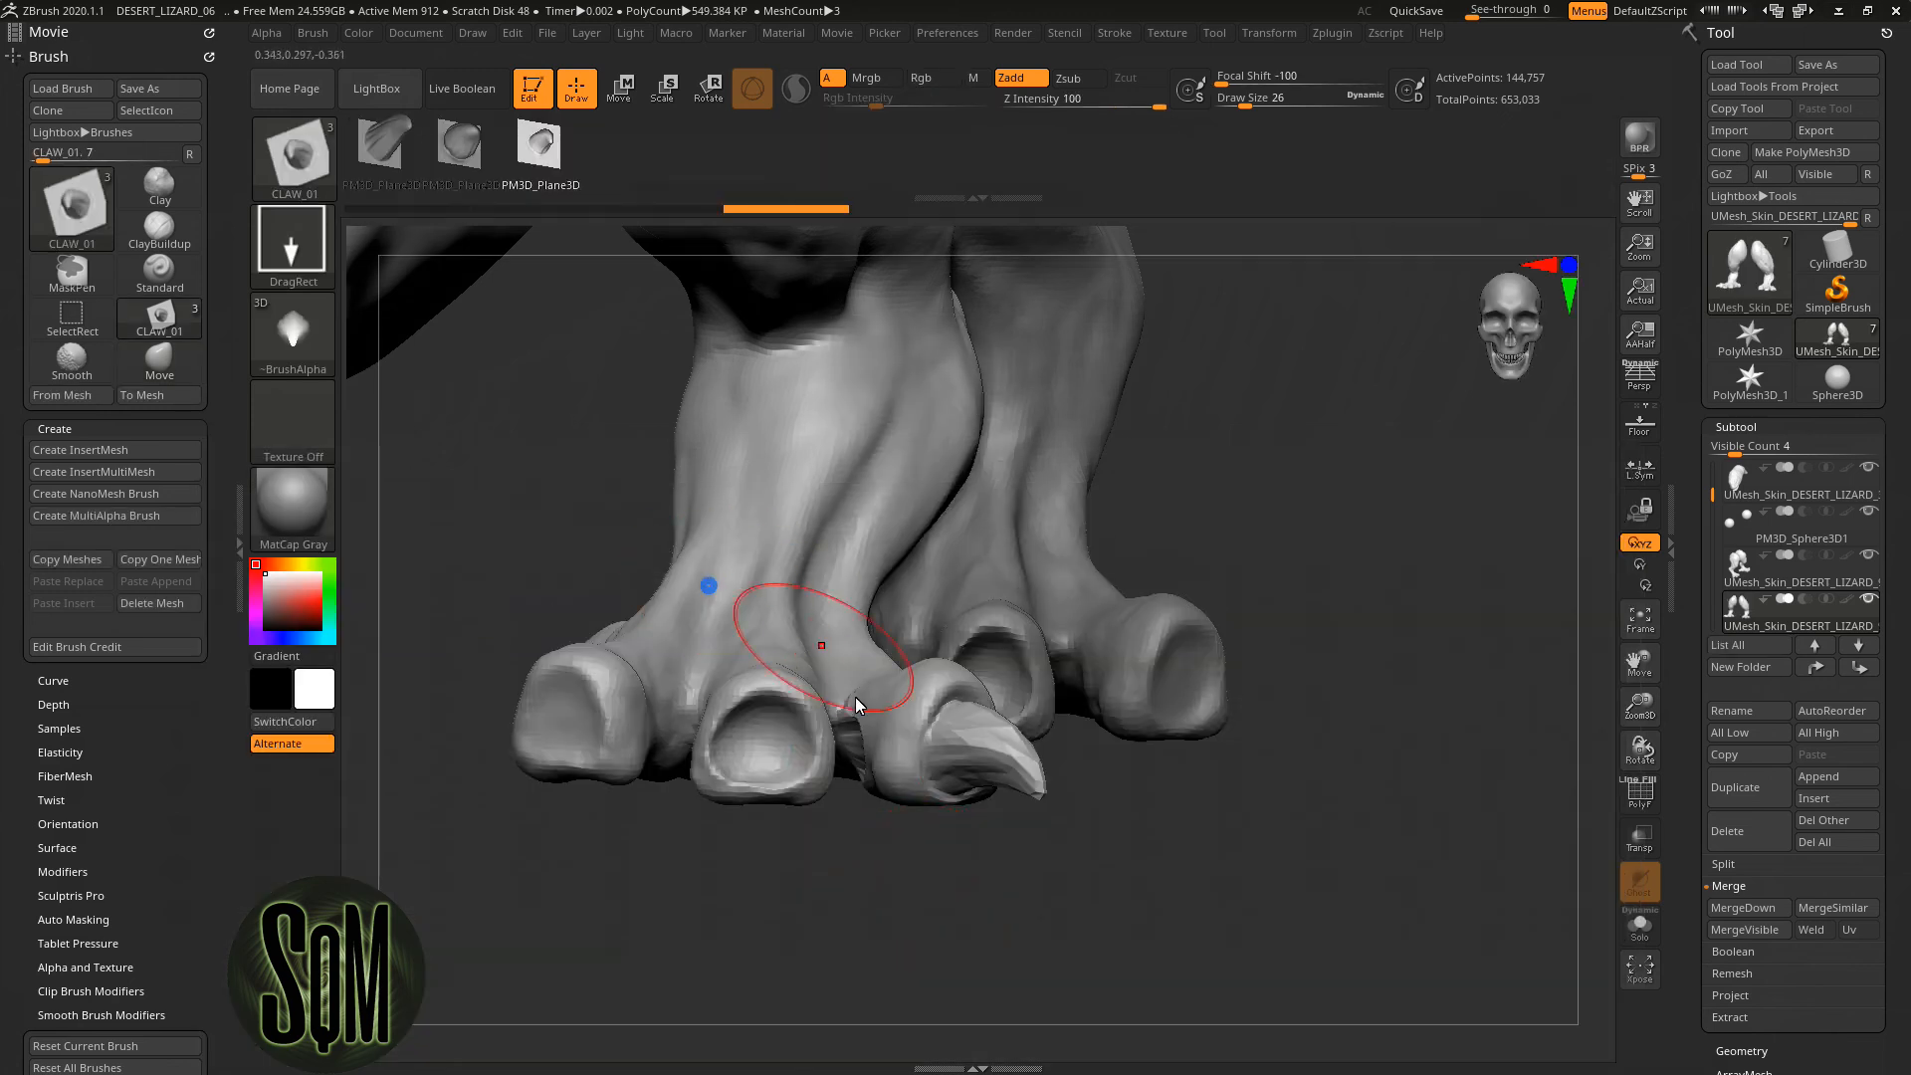
left_click_drag(765, 749, 769, 587)
mouse_move(852, 904)
left_mouse_down()
mouse_move(891, 906)
mouse_move(596, 706)
mouse_move(605, 583)
left_mouse_up()
mouse_move(1196, 547)
left_mouse_down()
mouse_move(1107, 535)
mouse_move(1139, 833)
mouse_move(518, 690)
mouse_move(505, 649)
mouse_move(528, 553)
left_mouse_up()
Turn on perspective and view the whole lizard with its clawed front feet from several angles
left_click_drag(792, 904, 1294, 892)
left_click_drag(1398, 923, 1517, 737)
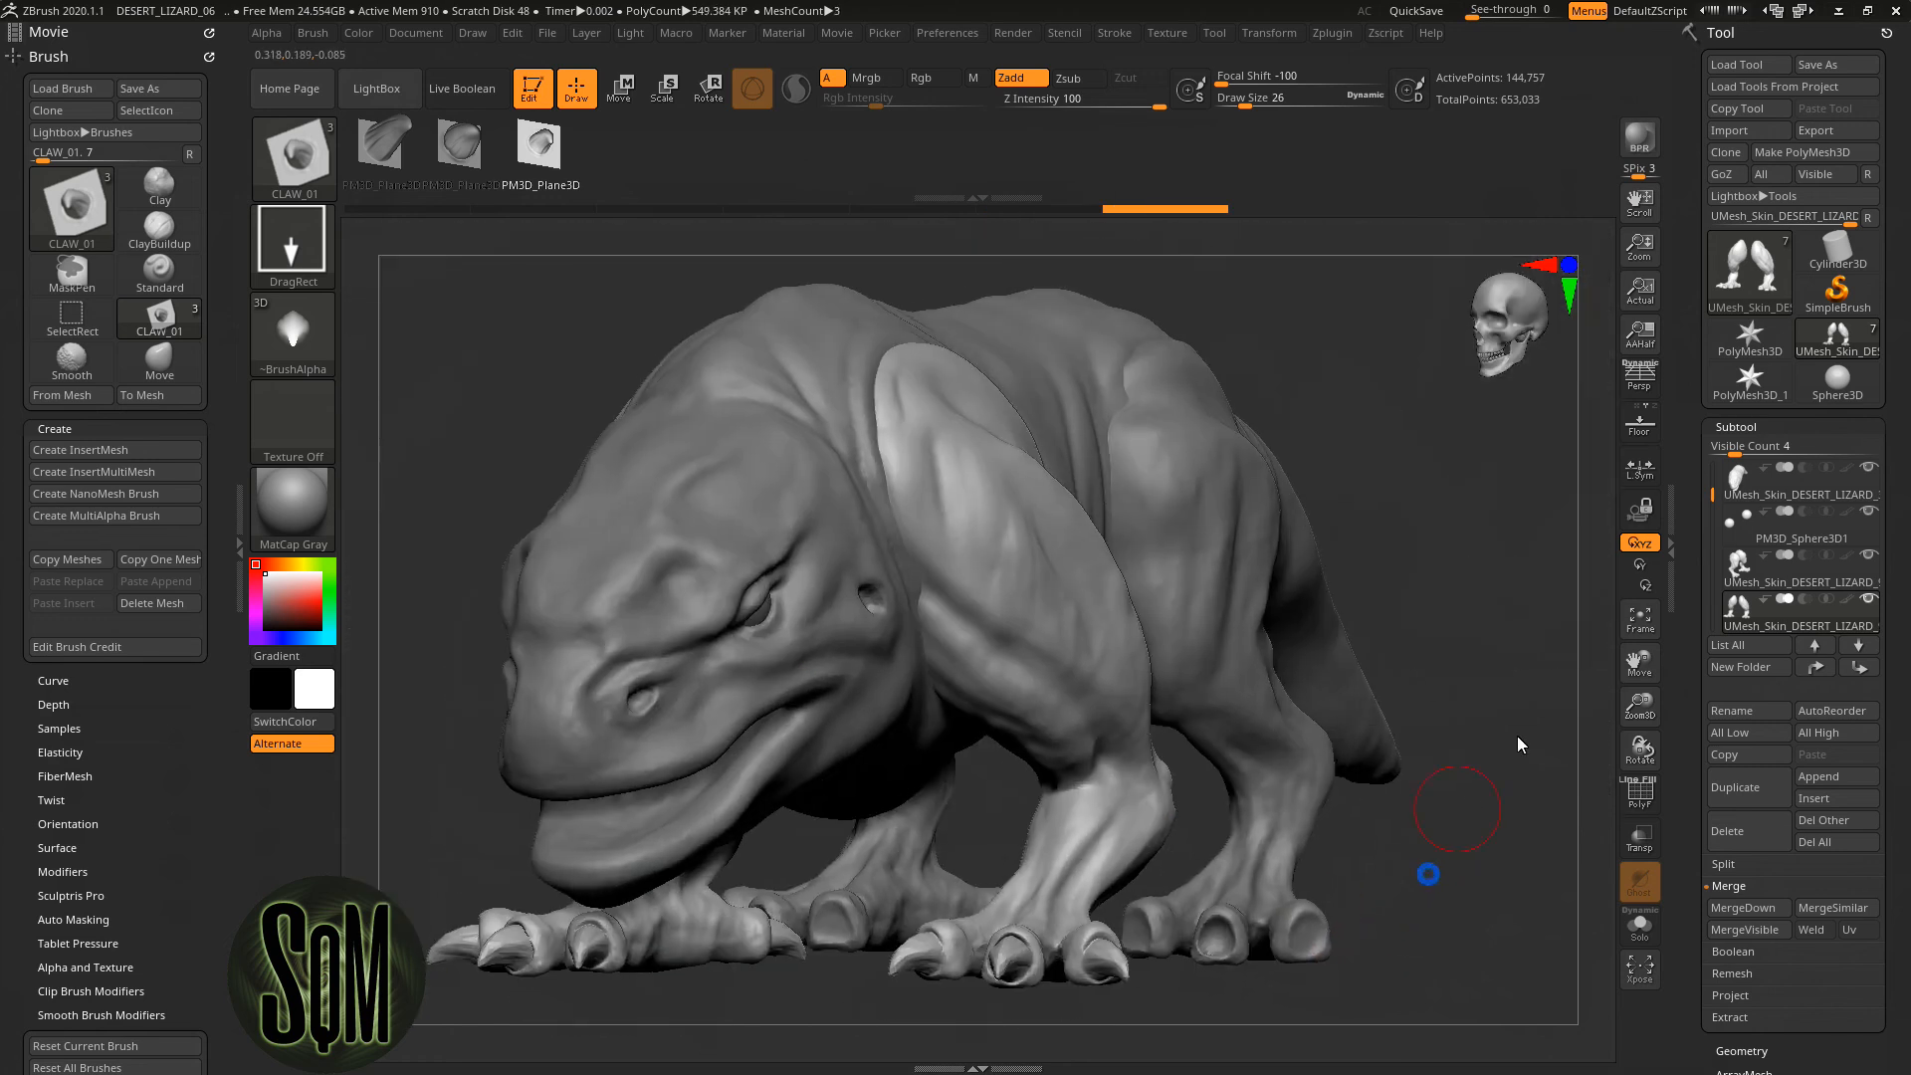
left_click(1640, 379)
mouse_move(1461, 790)
left_mouse_down()
mouse_move(1466, 715)
mouse_move(1487, 766)
left_mouse_up()
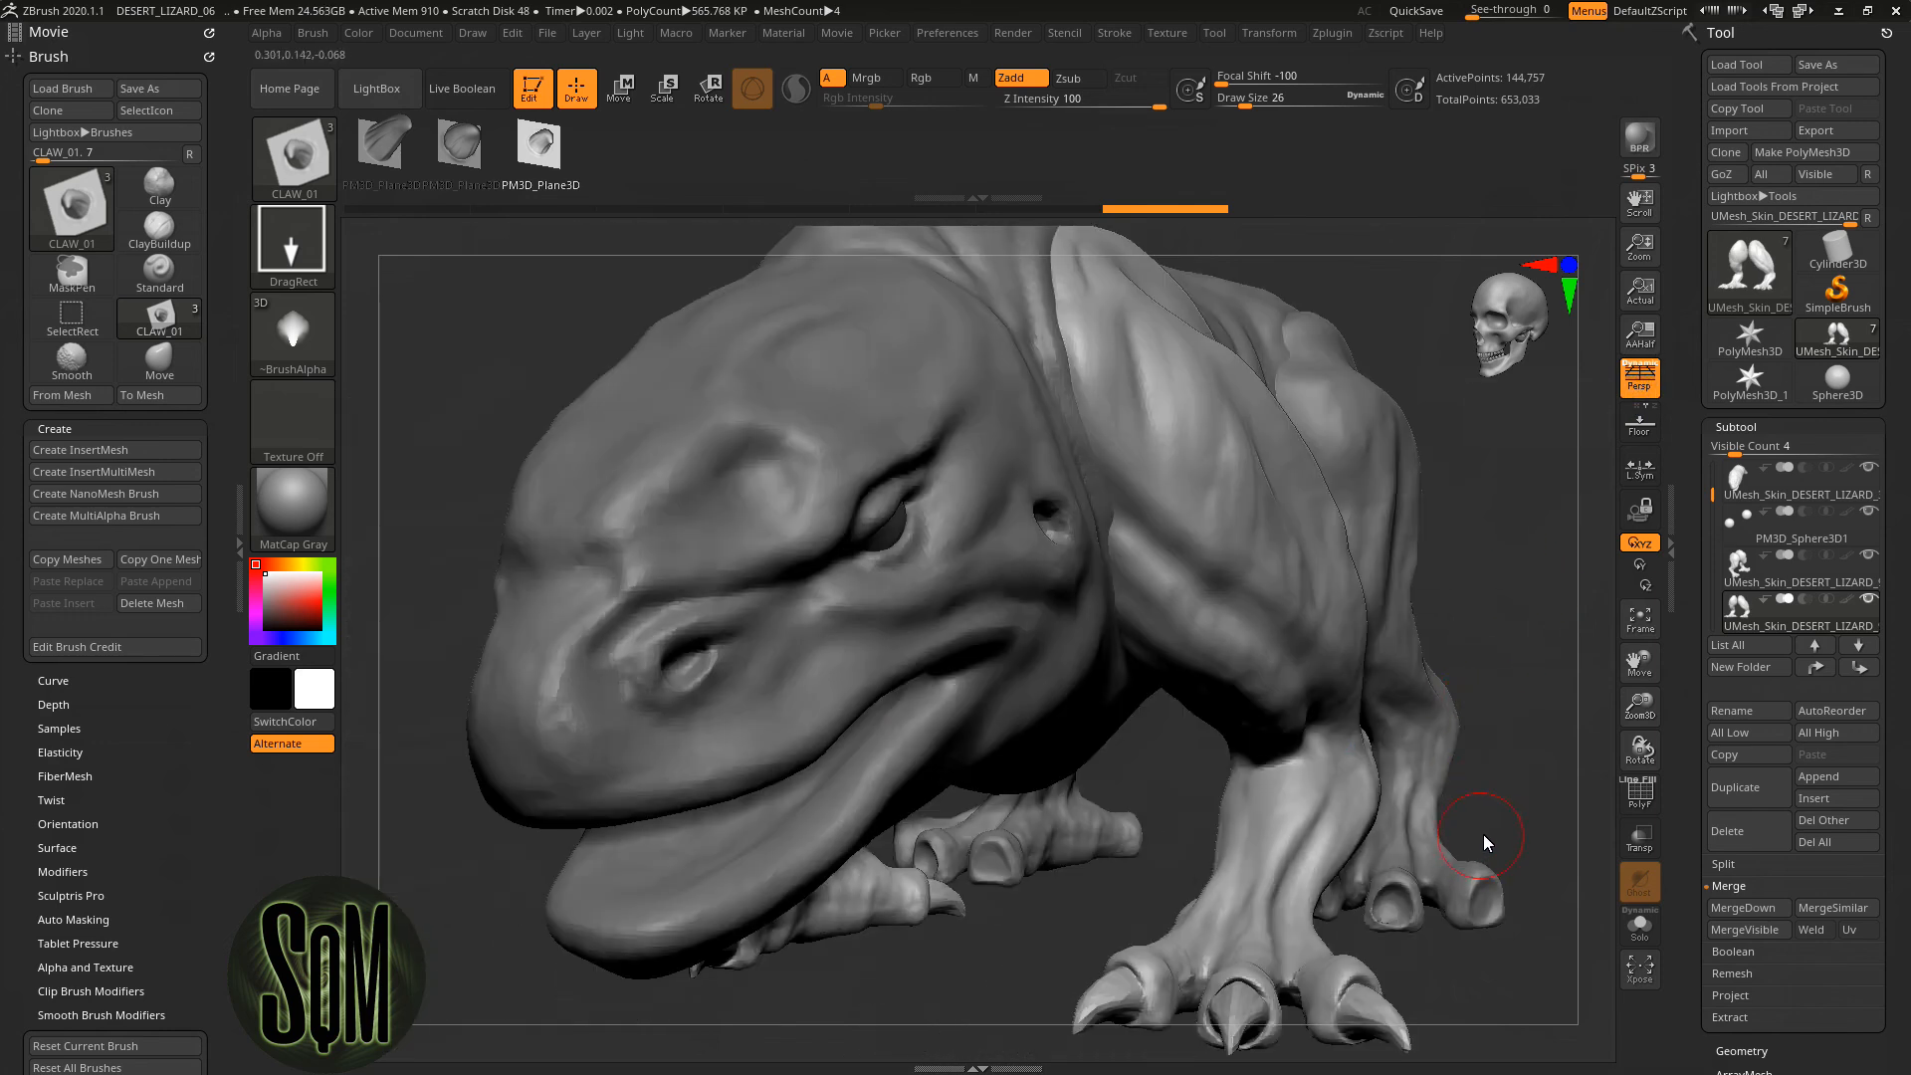
left_click_drag(1513, 814, 1066, 789)
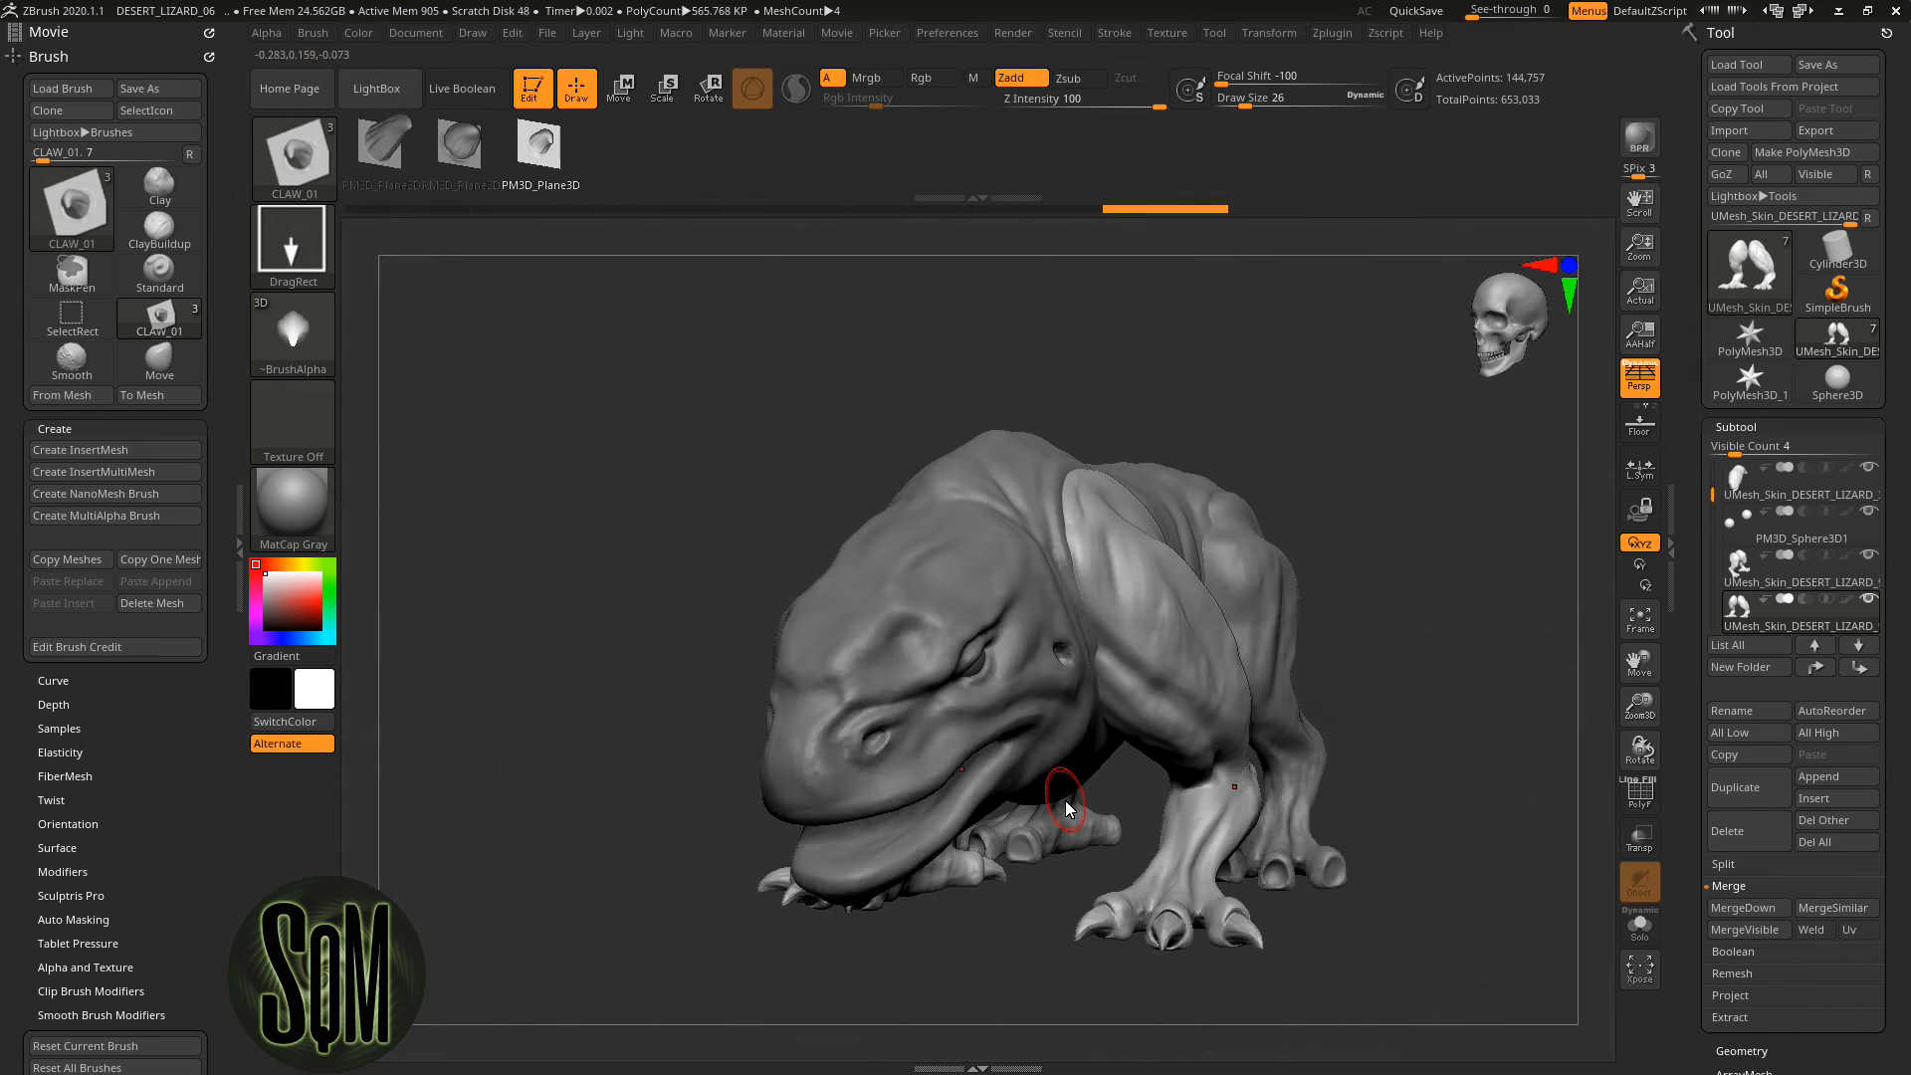
right_click_drag(1395, 866, 906, 840)
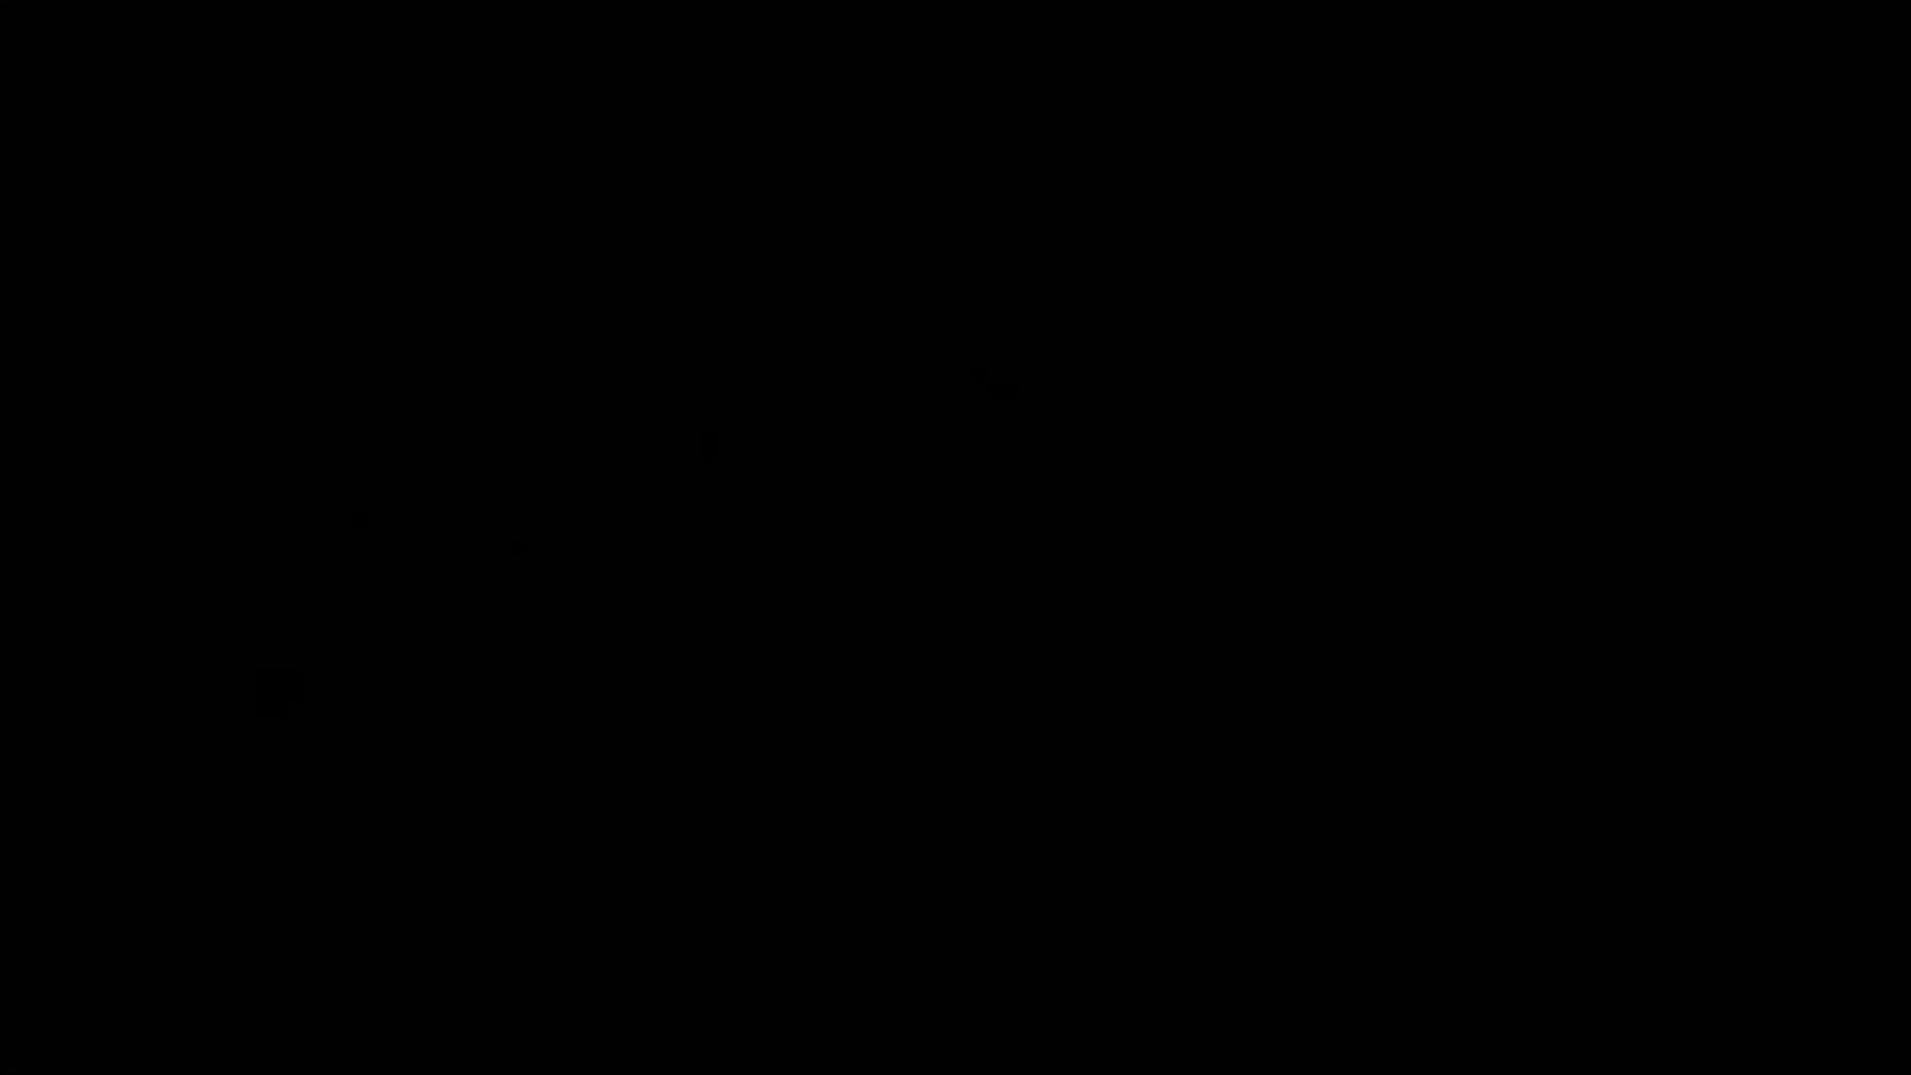